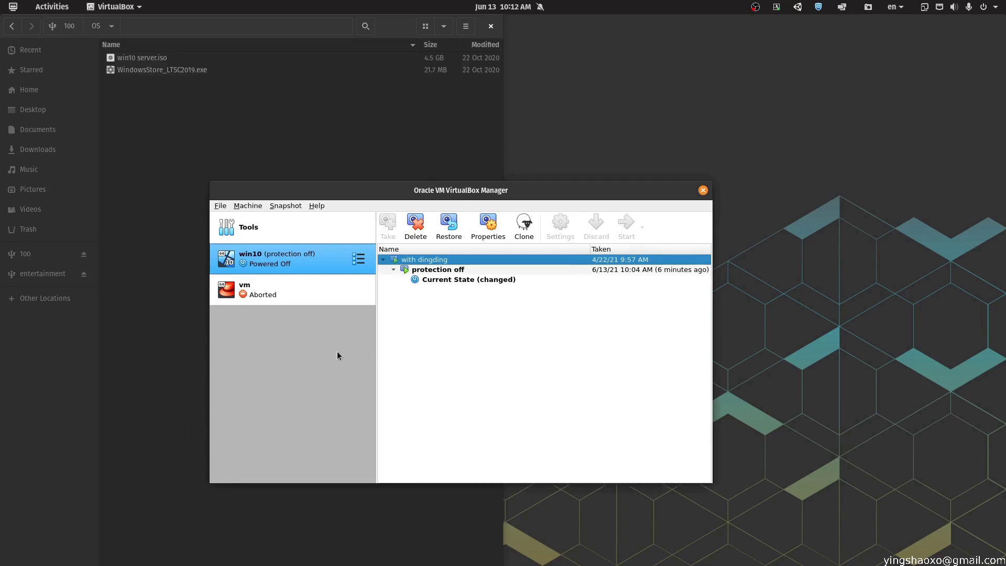
Start creating a new virtual machine and name it Unreal.
{"action": "left_click", "coordinate": [266, 242]}
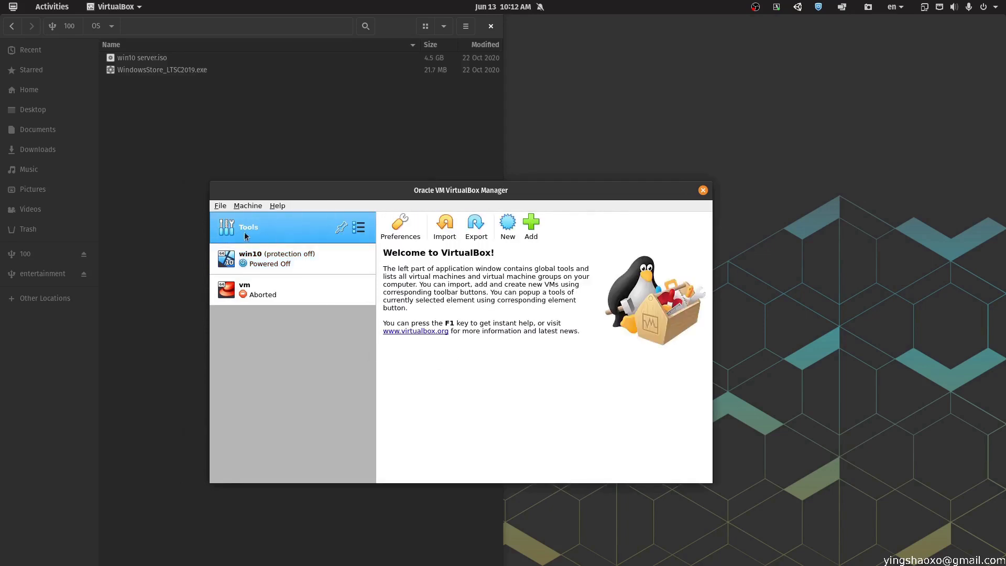
{"action": "left_click", "coordinate": [514, 240]}
{"action": "left_click_drag", "start_coordinate": [488, 217], "coordinate": [423, 190]}
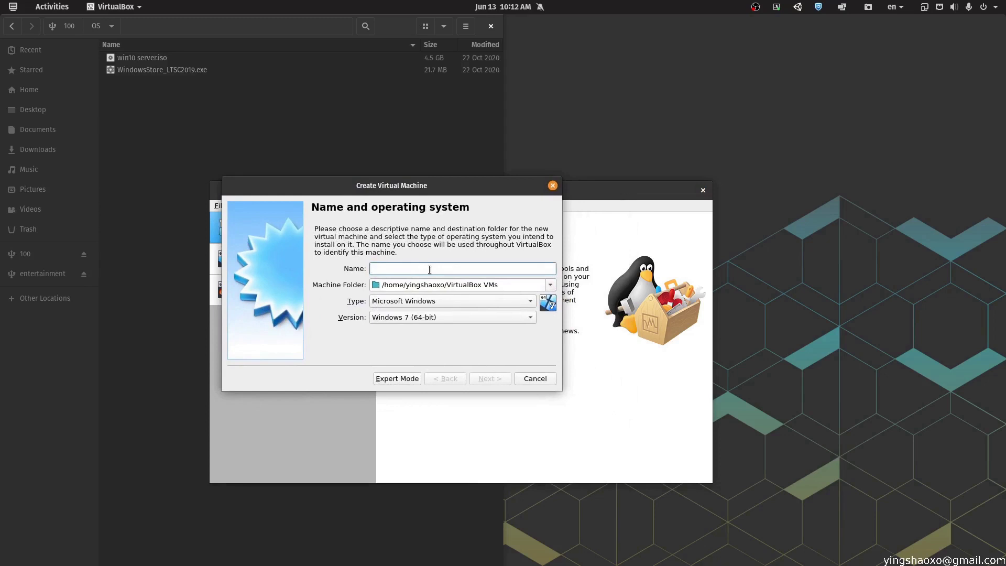
{"action": "type", "text": "Unreal"}
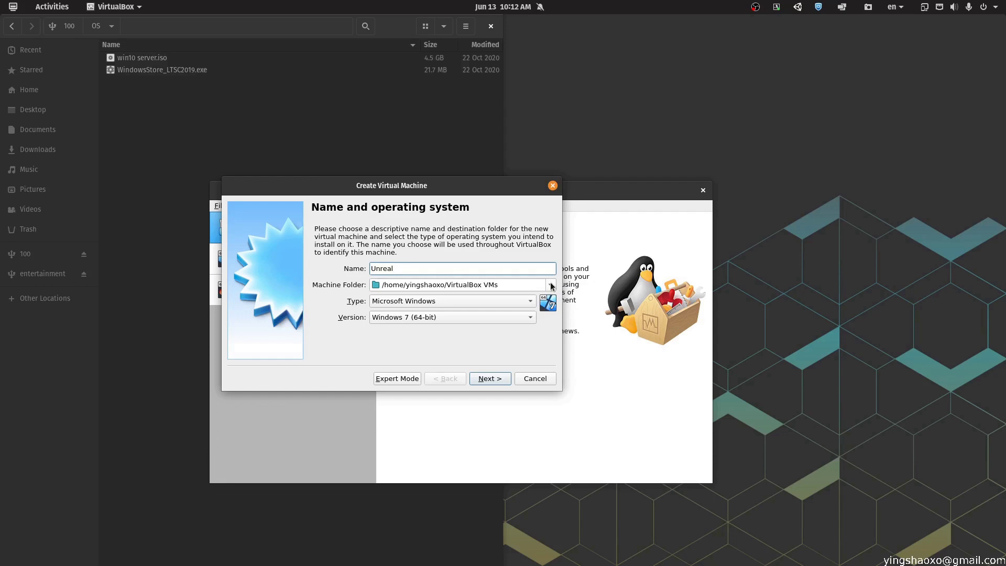
Browse for another machine folder and create a folder named VirtualBox on the drive 100.
{"action": "left_click", "coordinate": [552, 285]}
{"action": "left_click", "coordinate": [273, 262]}
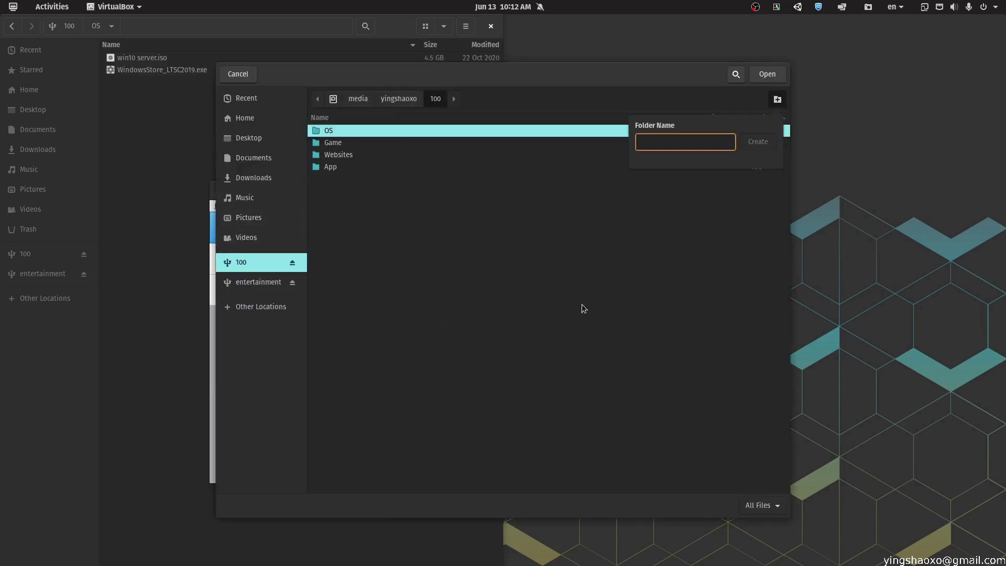
{"action": "type", "text": "Vir"}
{"action": "key", "text": "BackSpace"}
{"action": "key", "text": "BackSpace"}
{"action": "type", "text": "irtualBo"}
{"action": "key", "text": "BackSpace"}
{"action": "type", "text": "ox"}
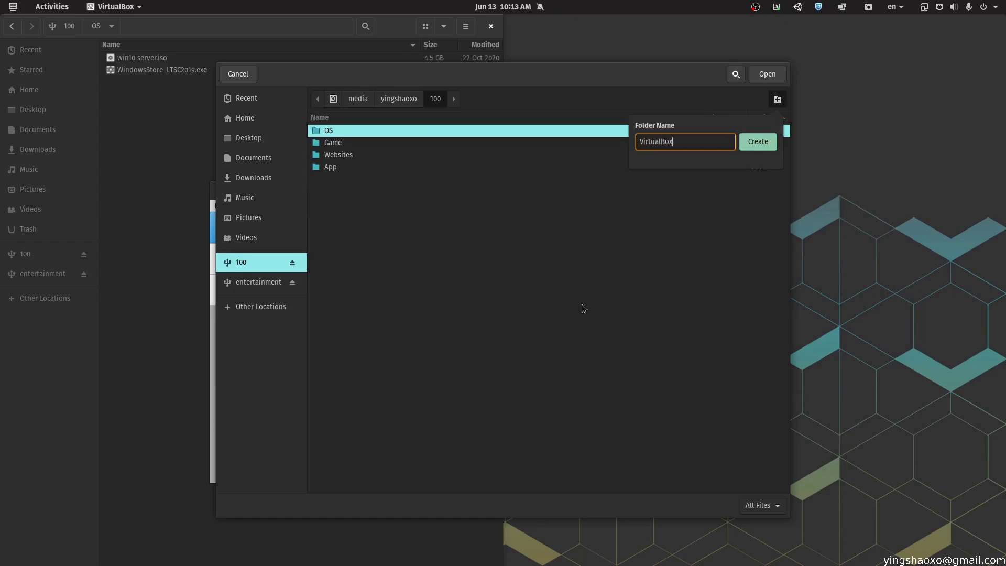
{"action": "key", "text": "alt+Tab"}
{"action": "key", "text": "alt+Tab"}
{"action": "left_click", "coordinate": [755, 144]}
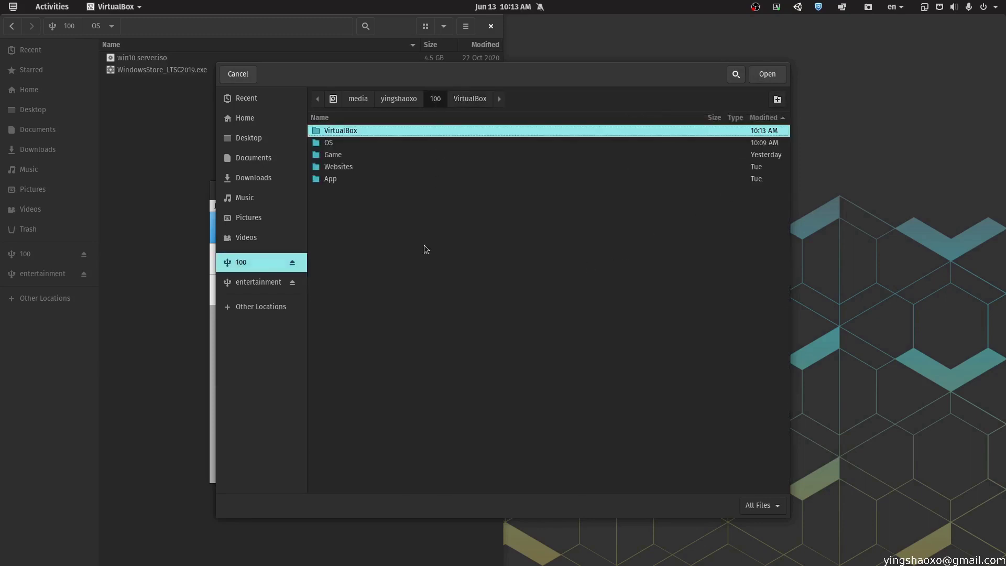
Set the new VirtualBox folder as the machine folder.
{"action": "mouse_move", "coordinate": [404, 81]}
{"action": "left_mouse_down"}
{"action": "mouse_move", "coordinate": [449, 88]}
{"action": "mouse_move", "coordinate": [421, 85]}
{"action": "left_mouse_up"}
{"action": "double_click", "coordinate": [357, 134]}
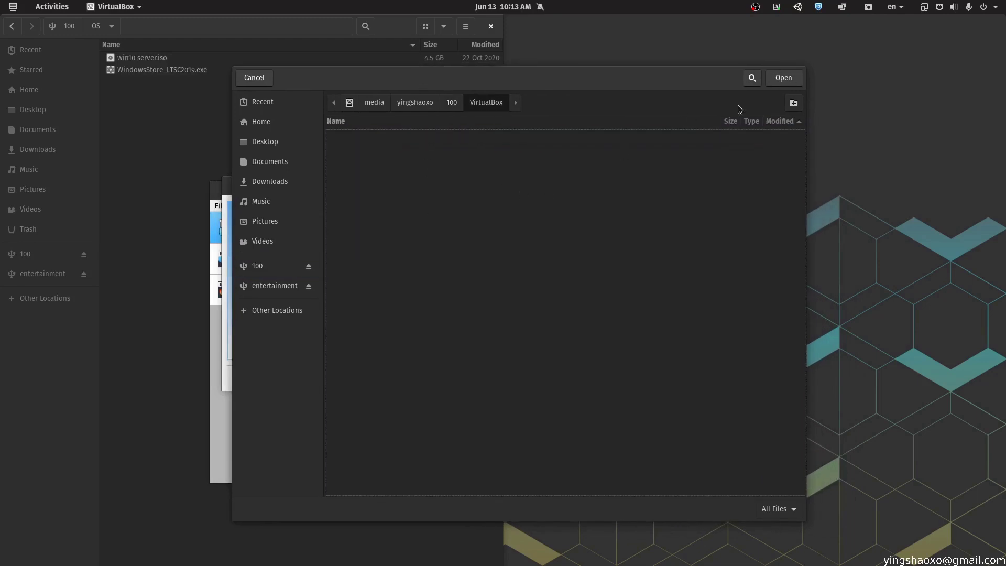
{"action": "left_click", "coordinate": [784, 77]}
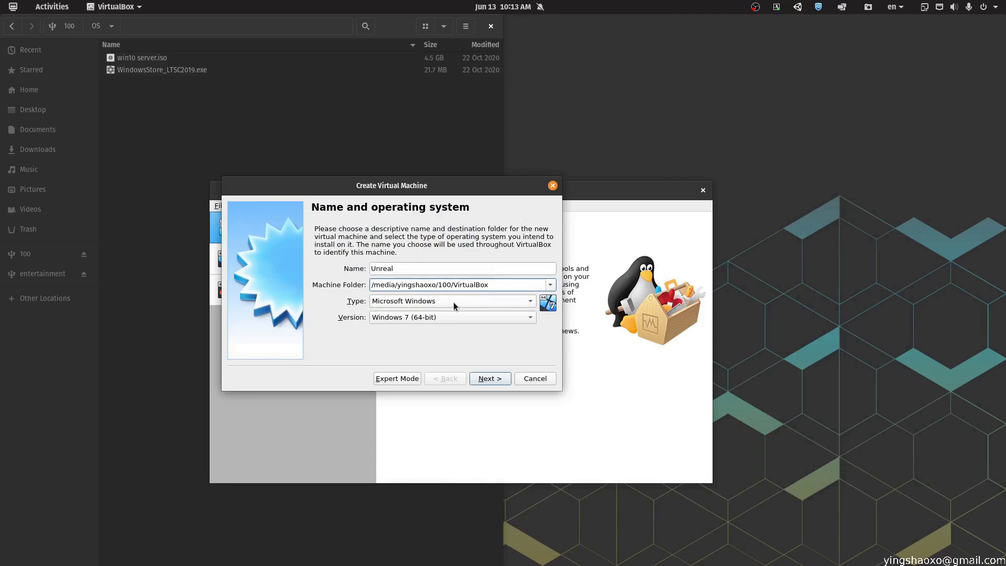
Set the guest version to Windows 10 (64-bit) and proceed to the memory size.
{"action": "left_click", "coordinate": [444, 321]}
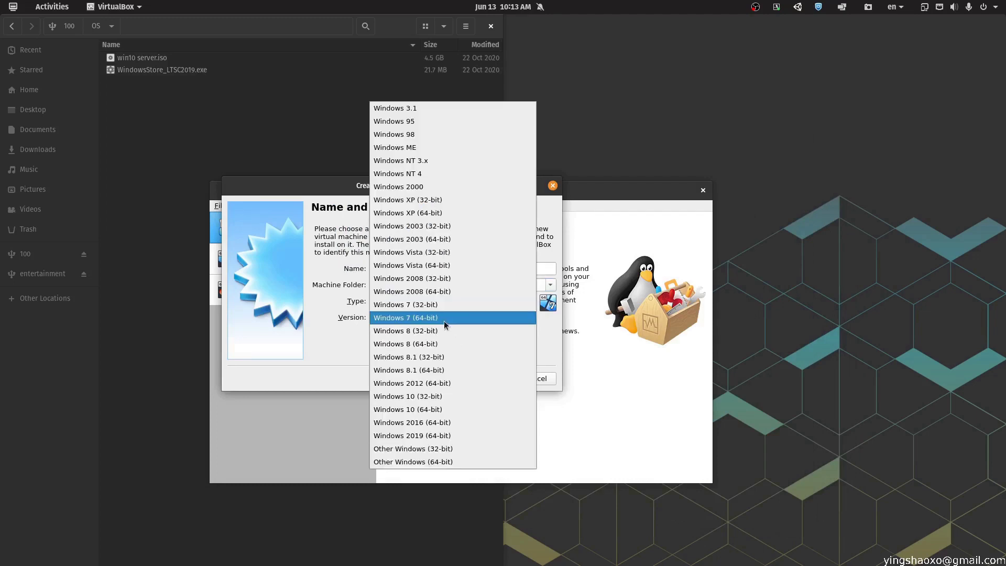
{"action": "left_click", "coordinate": [445, 411]}
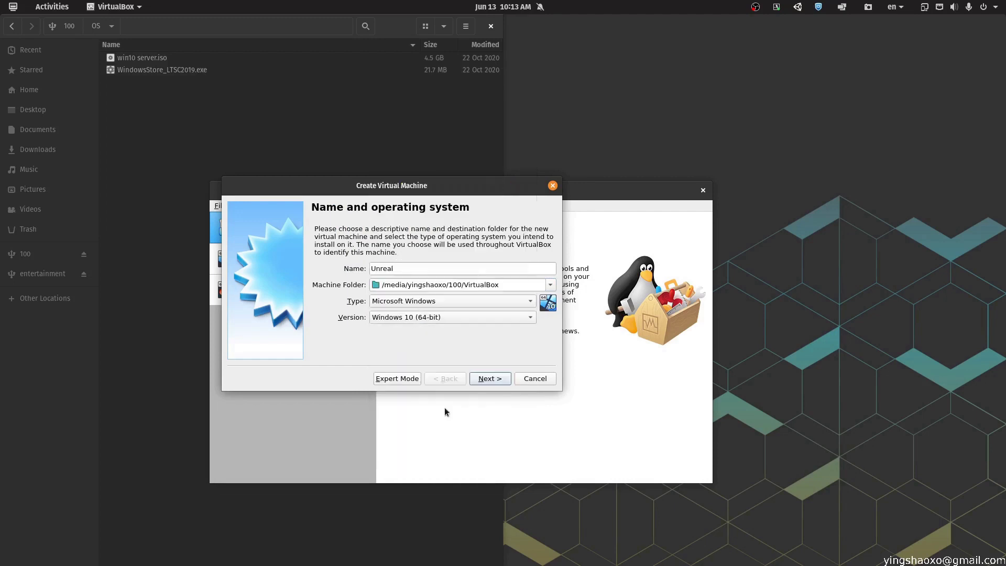
{"action": "left_click", "coordinate": [490, 378]}
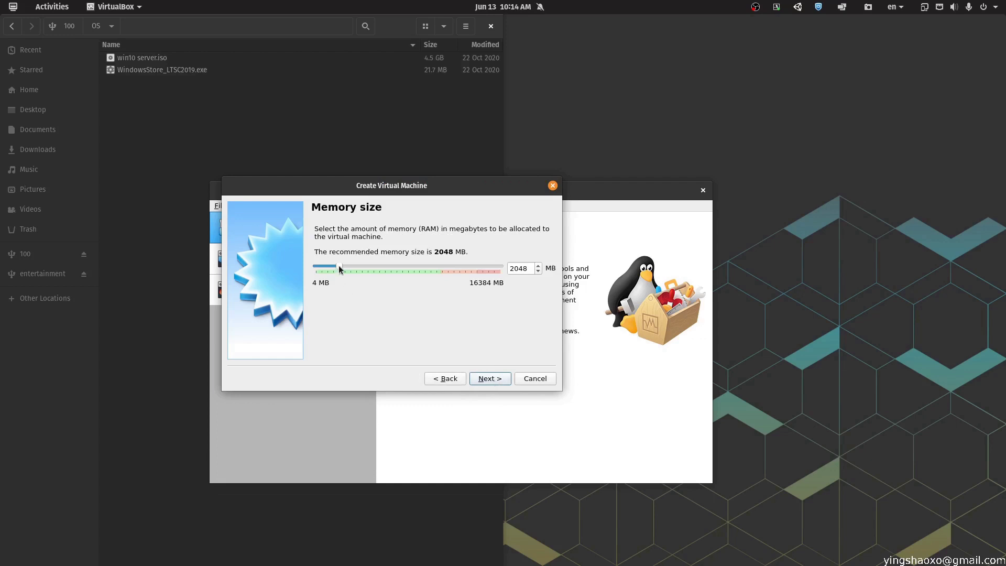
Allocate 4096 MB of memory to the virtual machine and proceed to the hard disk options.
{"action": "left_click_drag", "start_coordinate": [339, 268], "coordinate": [362, 266]}
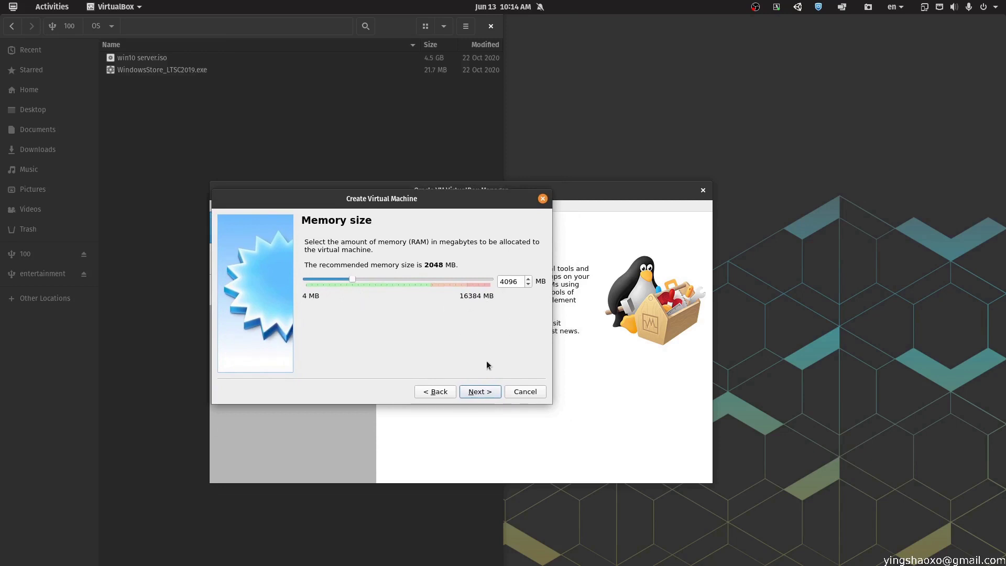
{"action": "left_click", "coordinate": [489, 397]}
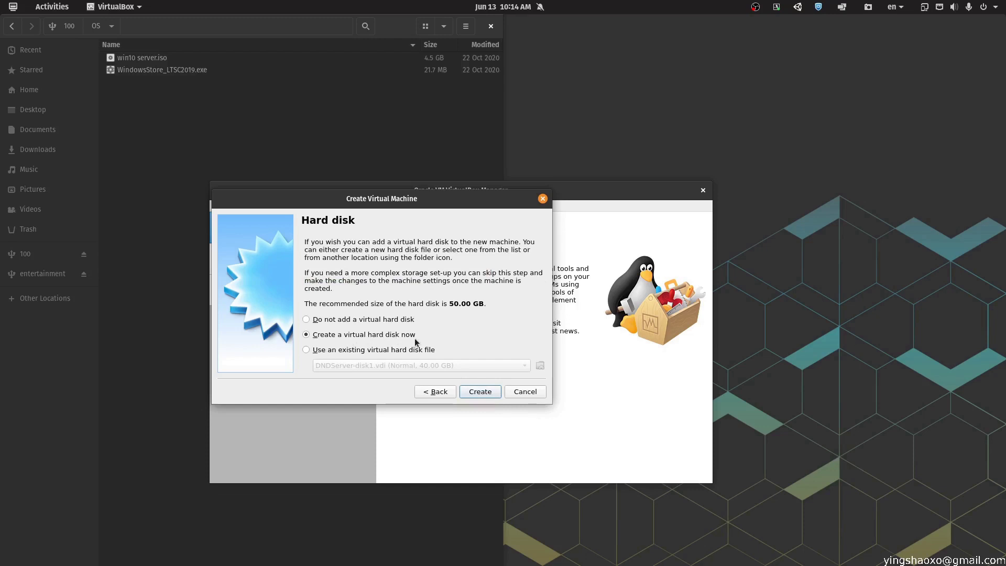
{"action": "left_click", "coordinate": [441, 391]}
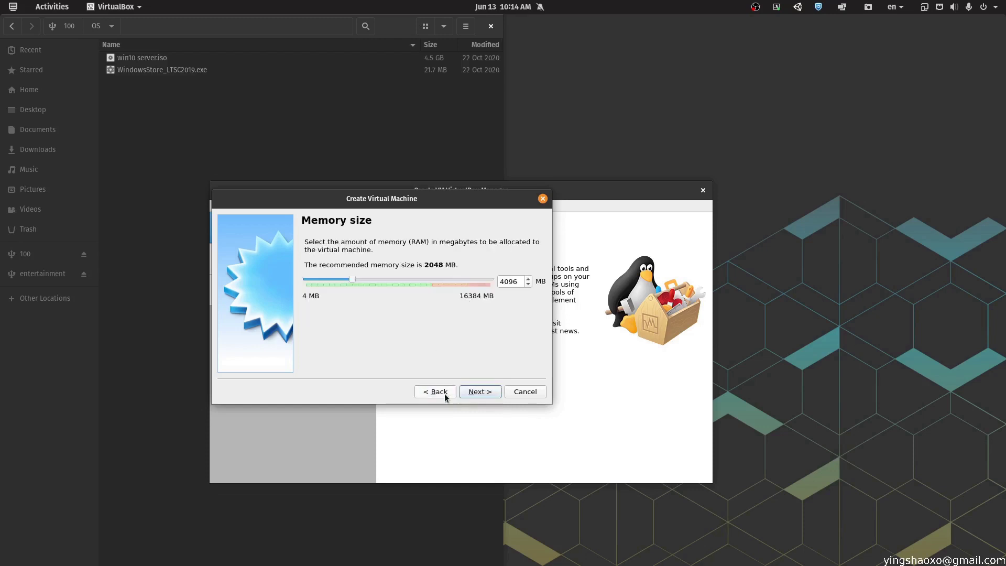
{"action": "left_click", "coordinate": [484, 391]}
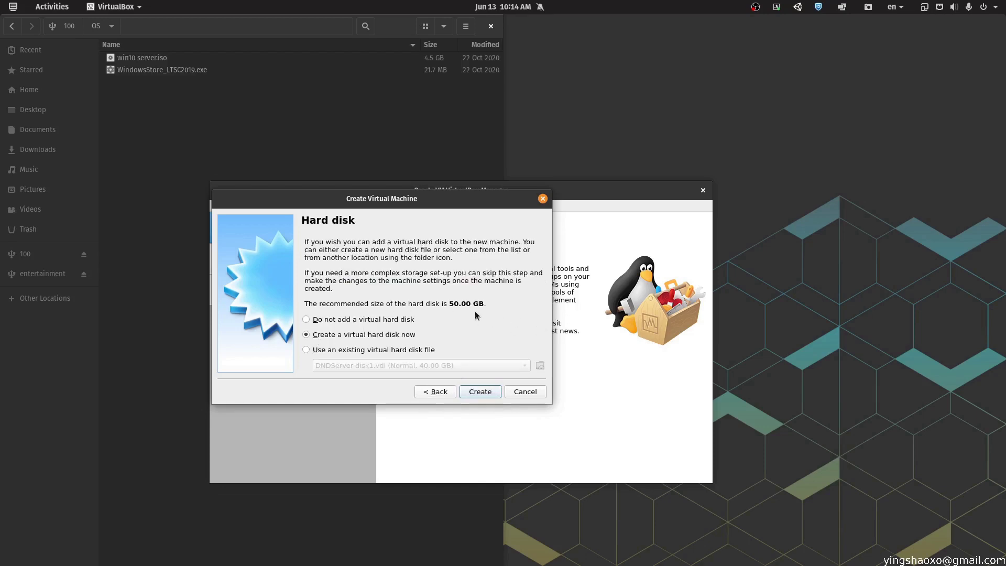
Create a dynamically allocated VDI virtual hard disk with a size of 500 GB.
{"action": "left_click", "coordinate": [476, 393]}
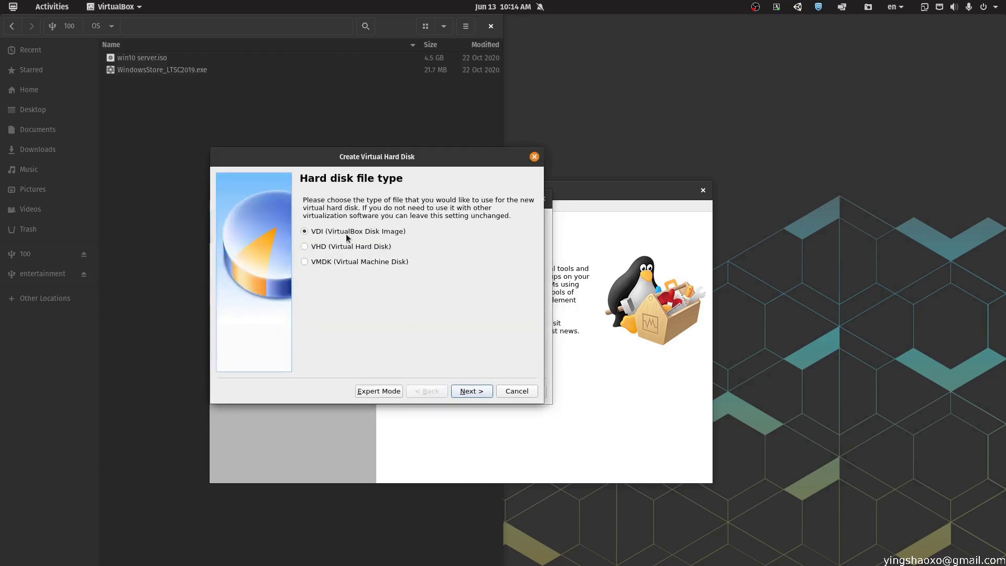
{"action": "left_click", "coordinate": [478, 393]}
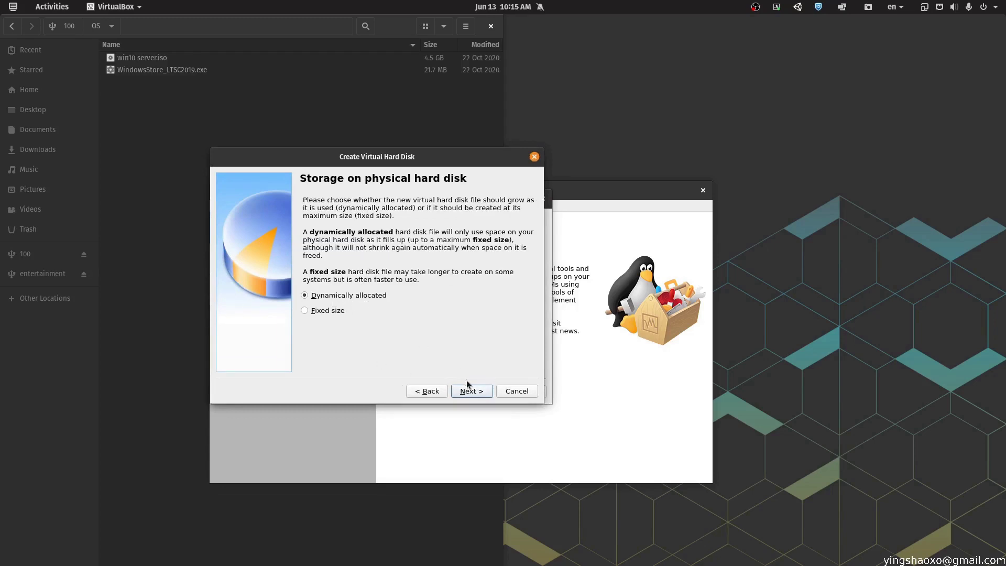
{"action": "left_click", "coordinate": [472, 392]}
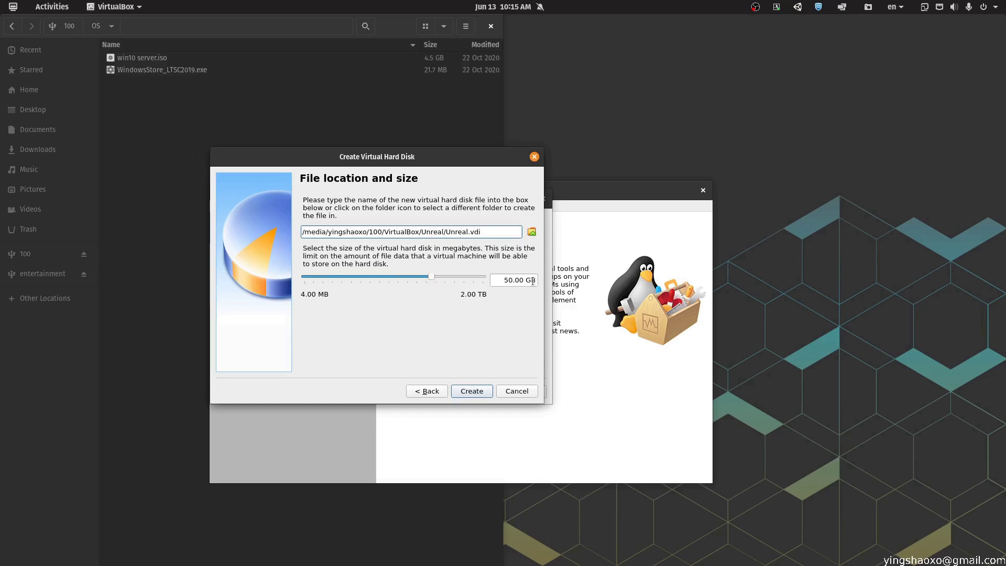
{"action": "left_click", "coordinate": [512, 280]}
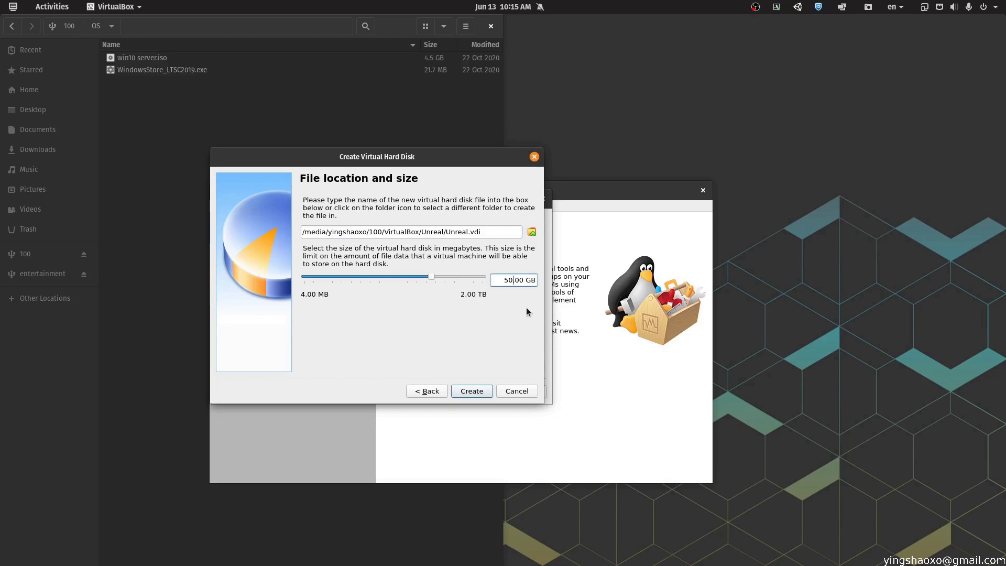
{"action": "type", "text": "0"}
{"action": "mouse_move", "coordinate": [414, 157]}
{"action": "left_mouse_down"}
{"action": "mouse_move", "coordinate": [433, 191]}
{"action": "mouse_move", "coordinate": [421, 183]}
{"action": "mouse_move", "coordinate": [420, 158]}
{"action": "left_mouse_up"}
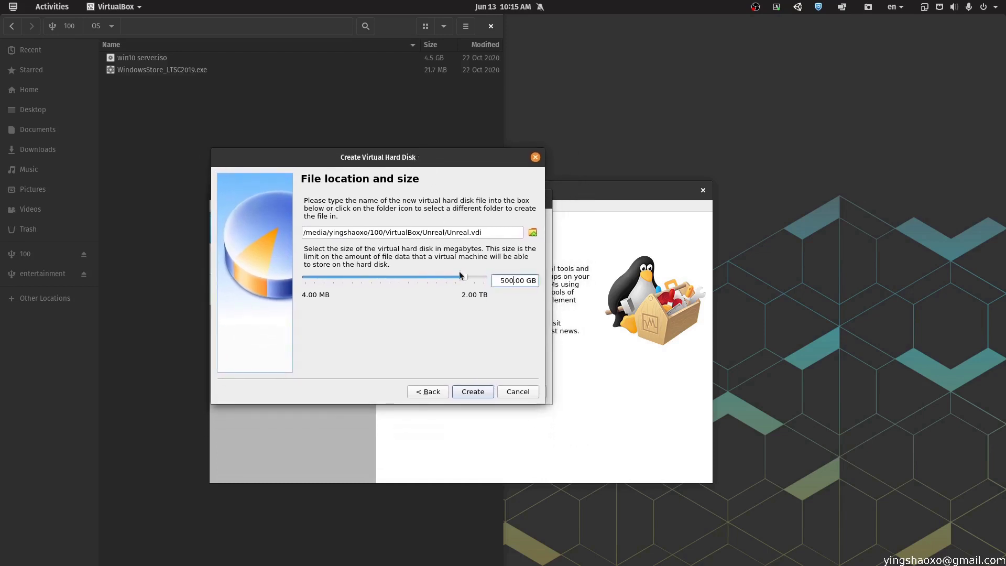
{"action": "left_click", "coordinate": [476, 397]}
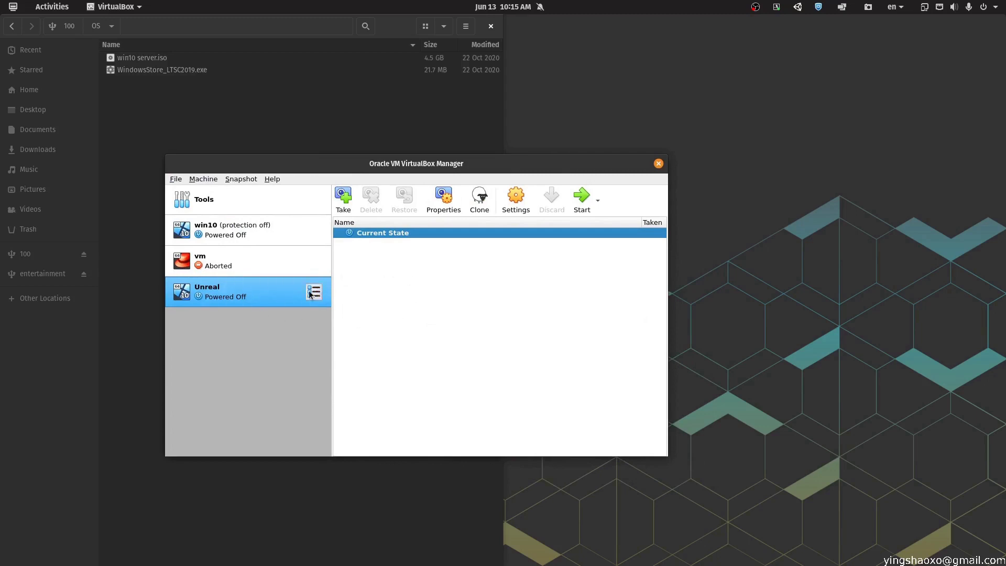
Open the storage settings of the Unreal machine and select its empty optical drive.
{"action": "right_click", "coordinate": [263, 292]}
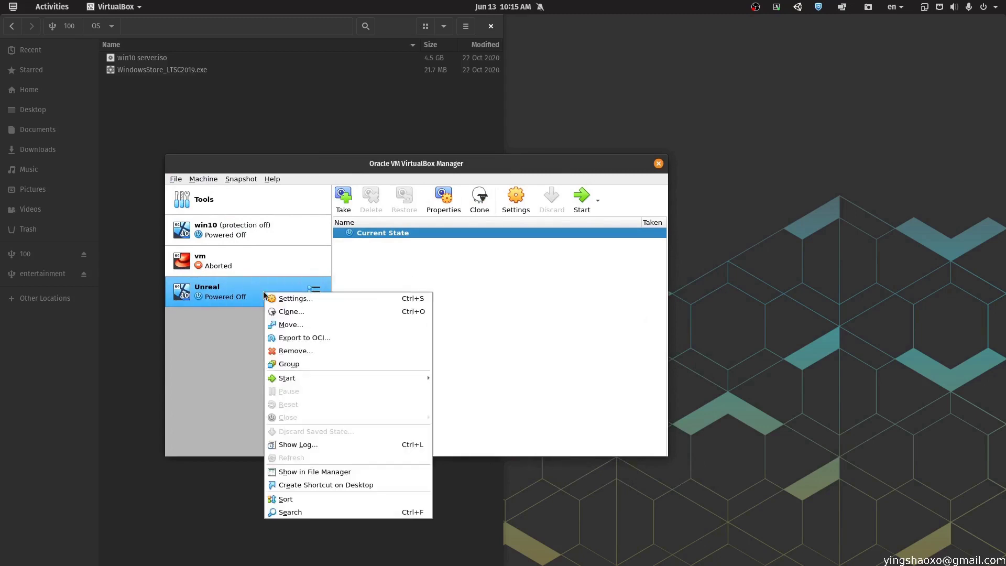
{"action": "left_click", "coordinate": [292, 301]}
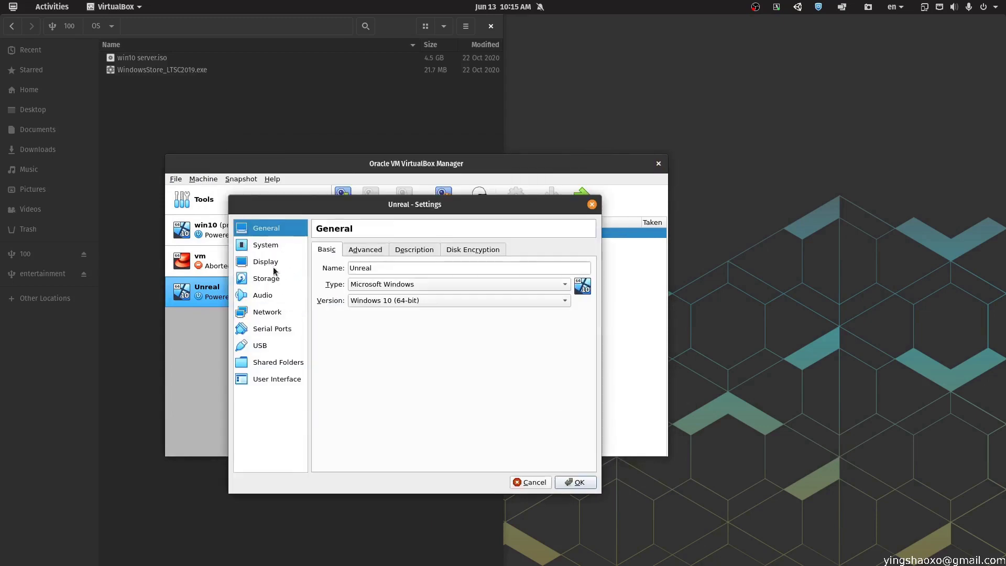
{"action": "left_click", "coordinate": [276, 279]}
{"action": "left_click_drag", "start_coordinate": [349, 288], "coordinate": [378, 289]}
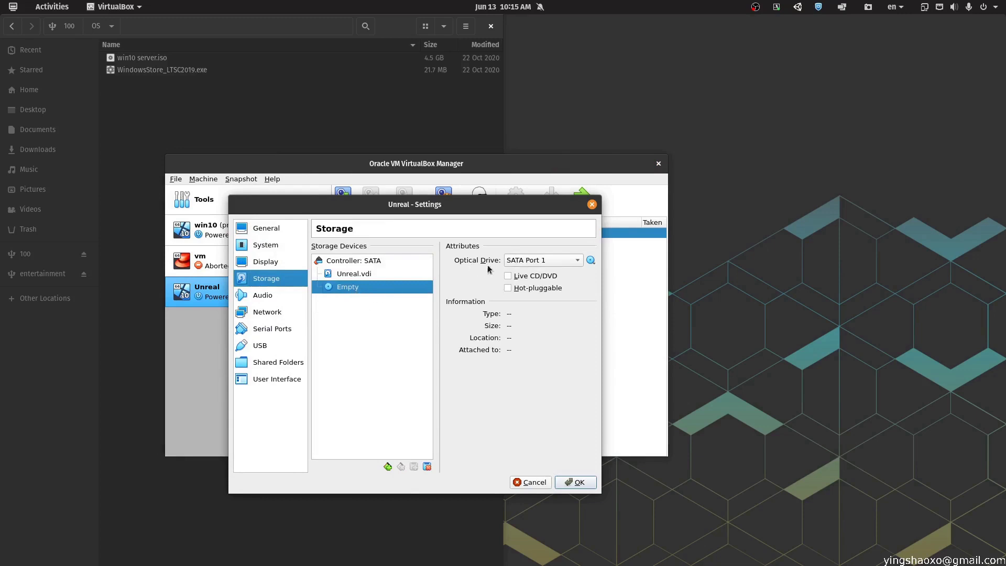
Switch to the file manager and select win10 server.iso in the OS folder.
{"action": "left_click", "coordinate": [590, 261]}
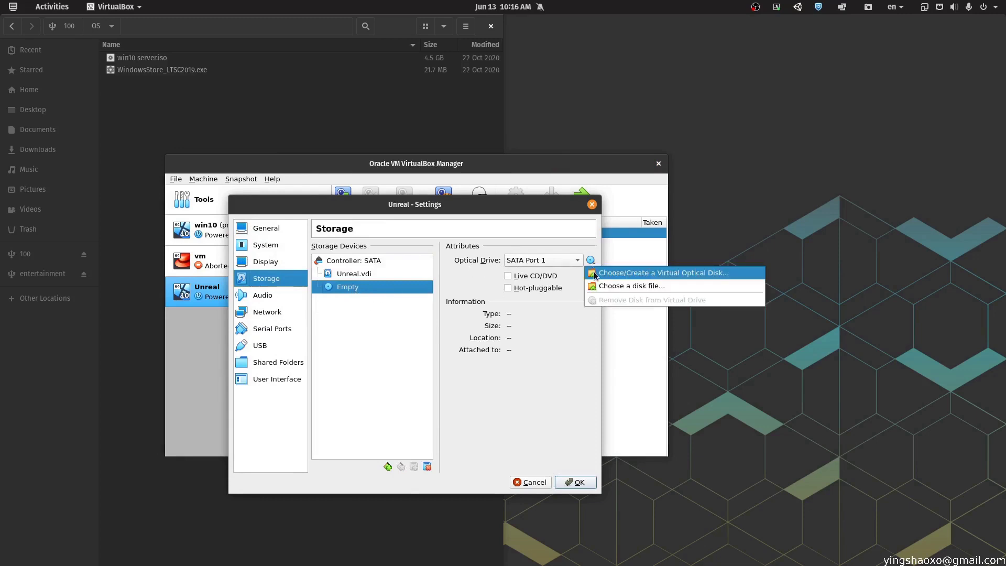
{"action": "left_click", "coordinate": [155, 98]}
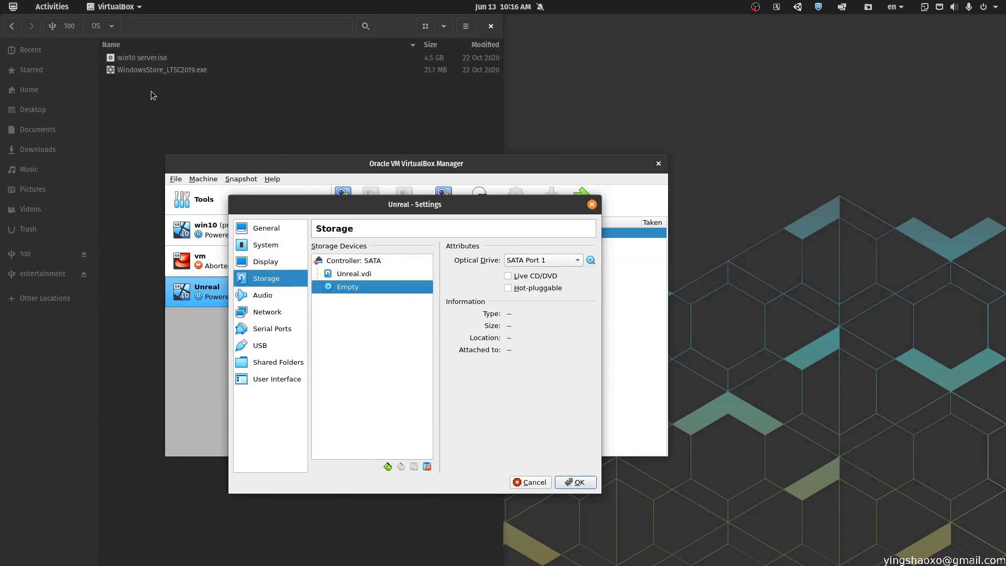
{"action": "left_click", "coordinate": [157, 70]}
{"action": "left_click", "coordinate": [158, 59]}
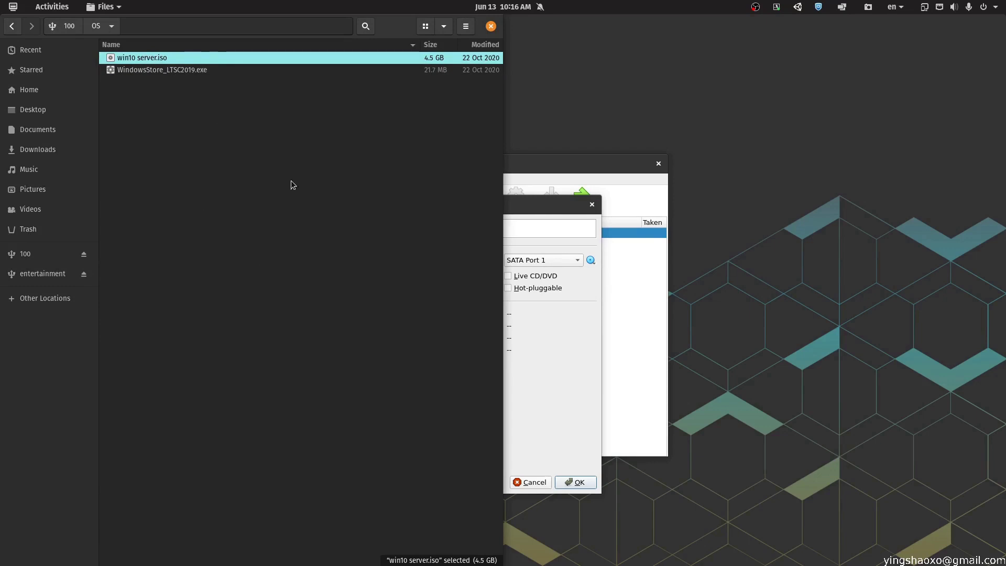
Switch to Firefox and search the web for "windows10 iso" in a new tab.
{"action": "key", "text": "alt+Tab"}
{"action": "key", "text": "alt+shift+Tab"}
{"action": "key", "text": "alt+Tab"}
{"action": "key", "text": "alt+Tab"}
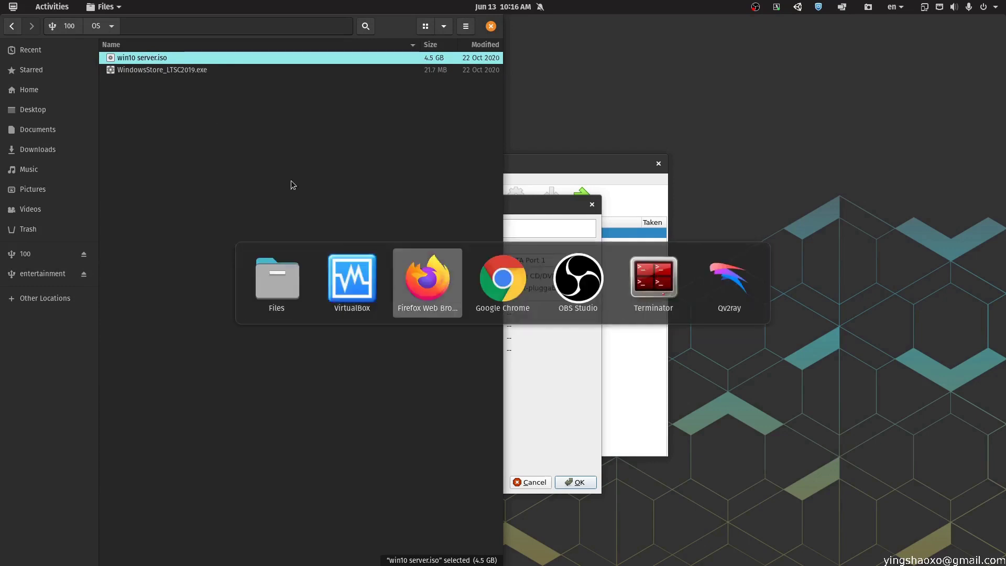
{"action": "key", "text": "alt+Tab"}
{"action": "key", "text": "ctrl+t"}
{"action": "type", "text": "wind"}
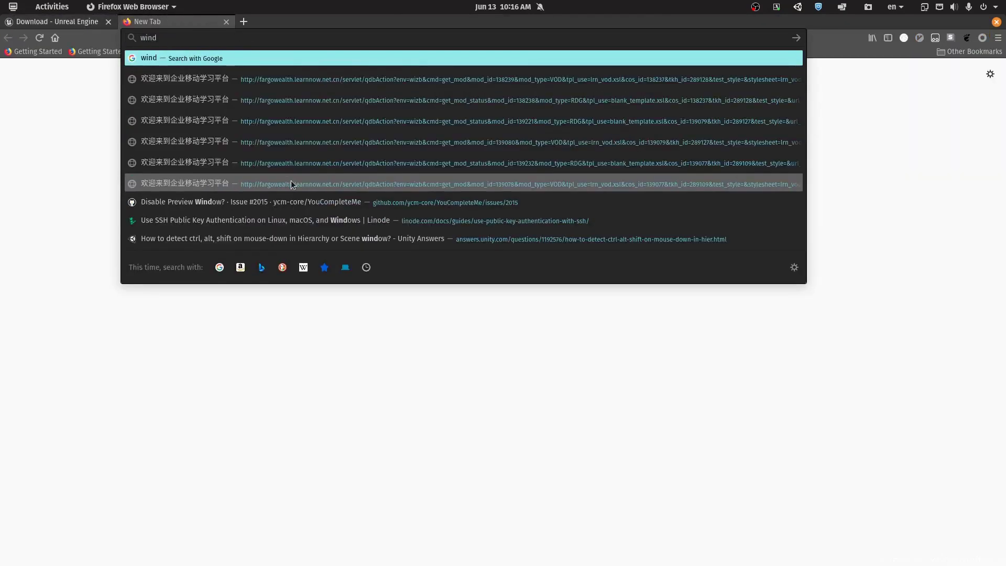
{"action": "type", "text": "ows"}
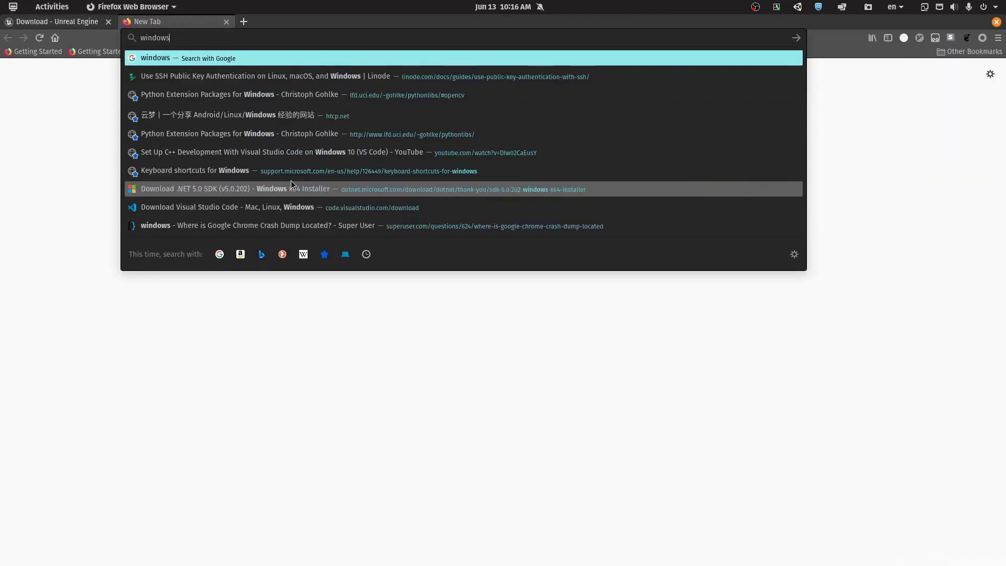
{"action": "type", "text": "10 iso"}
{"action": "key", "text": "Return"}
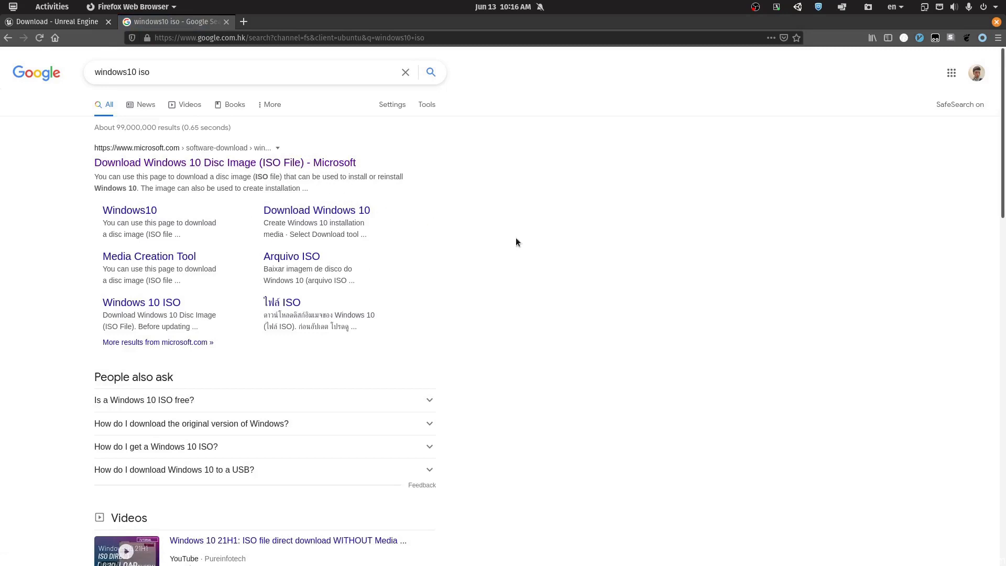
Switch back to the VirtualBox settings window and load win10 server.iso from drive 100's OS folder into the empty optical drive.
{"action": "key", "text": "alt+Tab"}
{"action": "key", "text": "alt+Tab"}
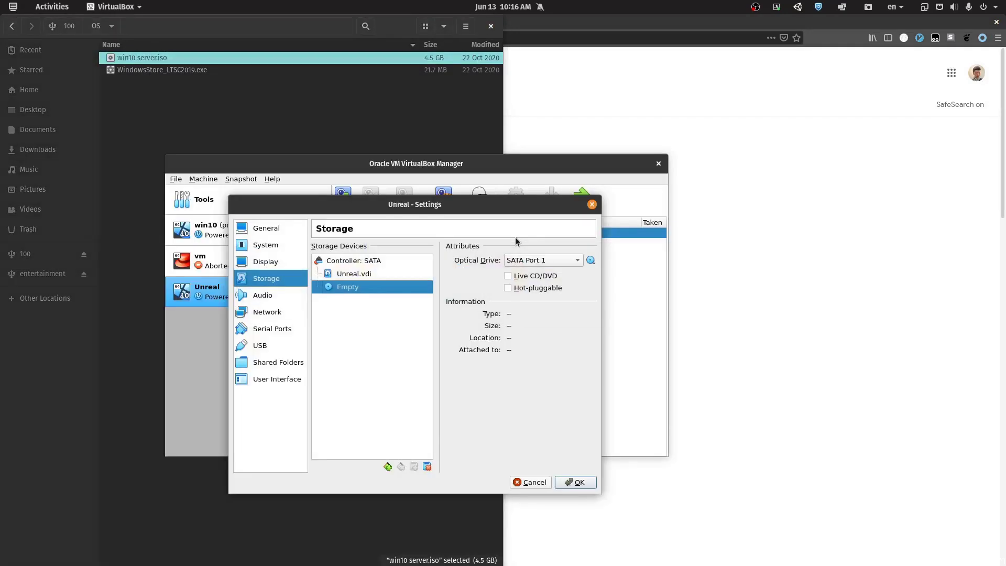
{"action": "left_click", "coordinate": [591, 260]}
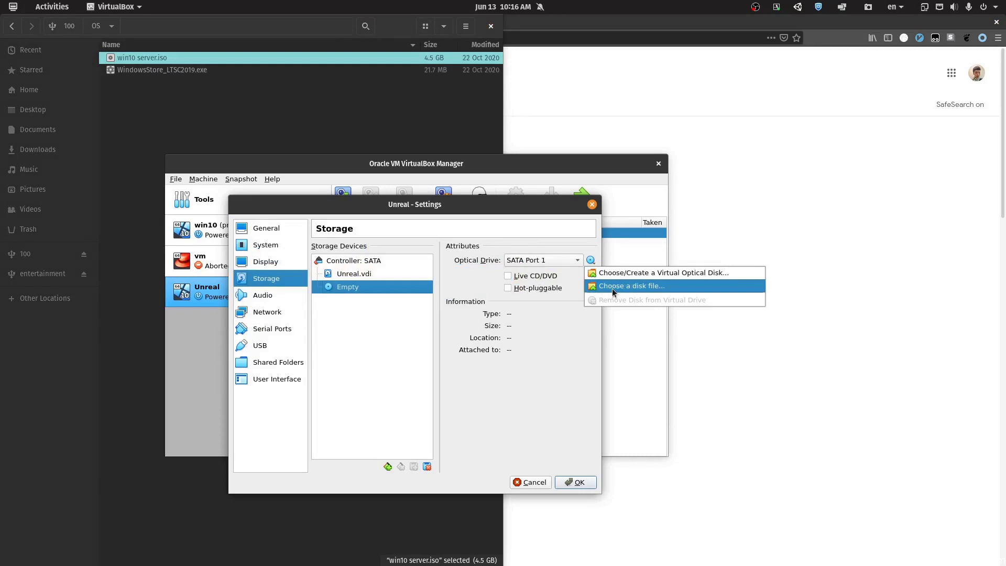
{"action": "left_click", "coordinate": [613, 288]}
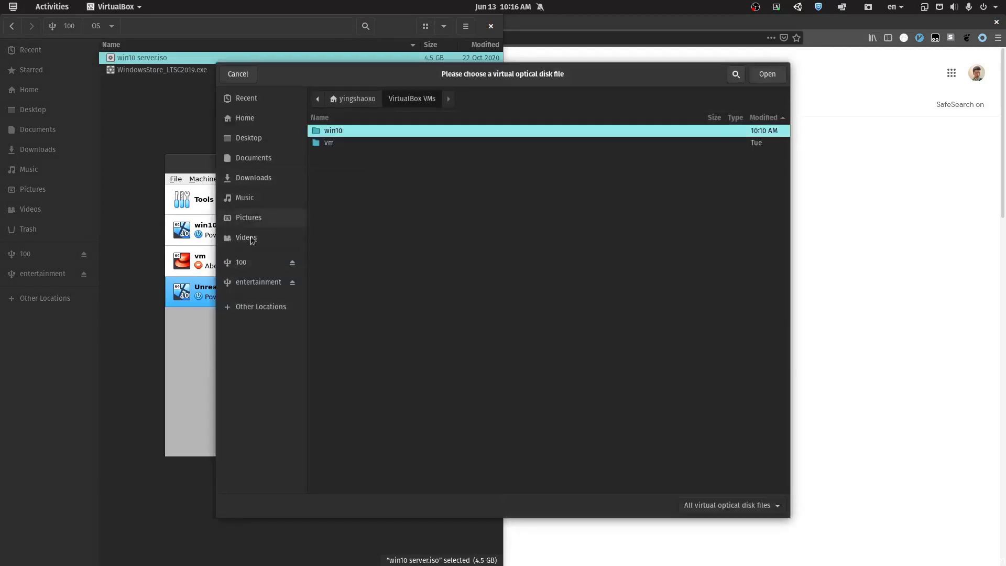
{"action": "left_click", "coordinate": [246, 262]}
{"action": "double_click", "coordinate": [398, 143]}
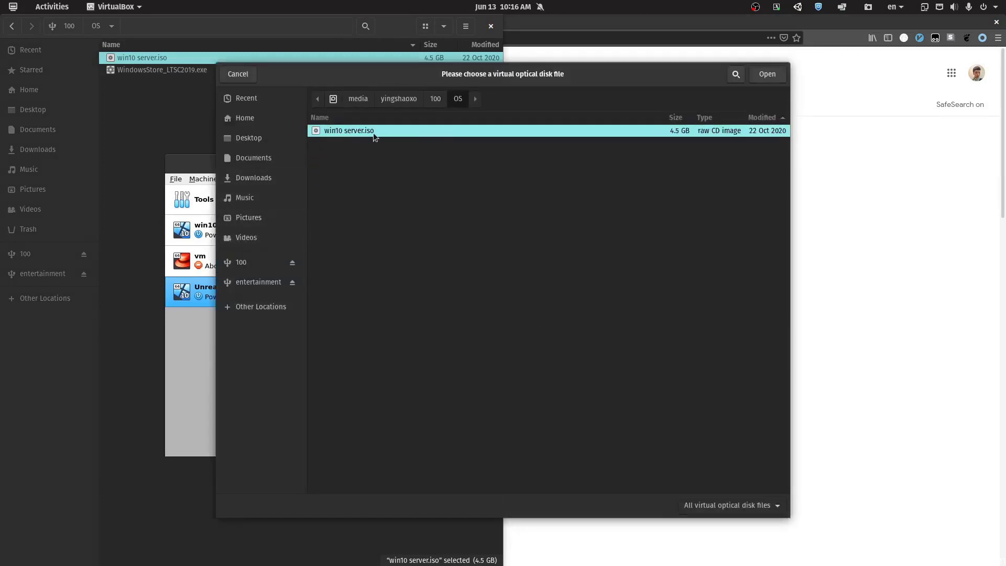
{"action": "left_click", "coordinate": [759, 79]}
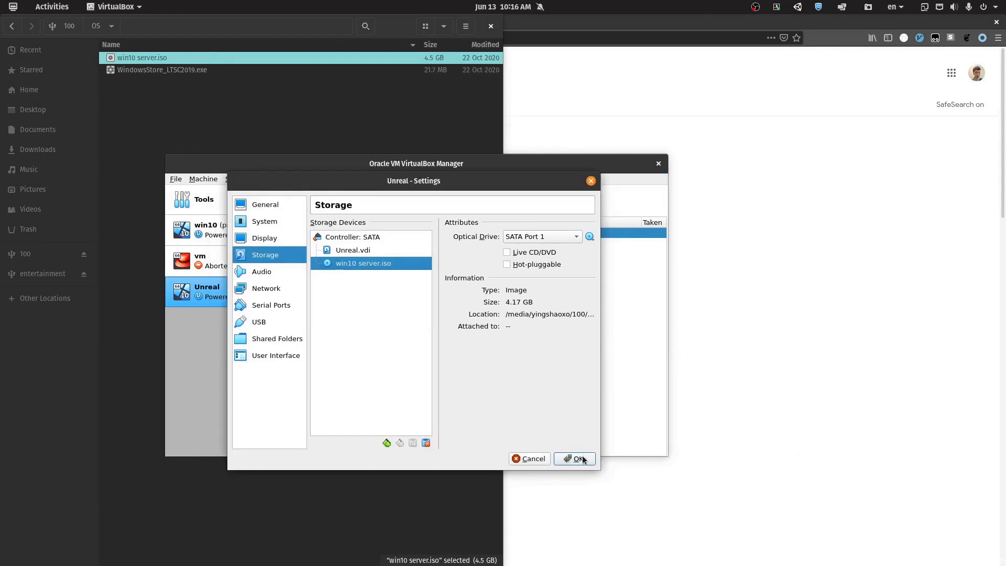
Raise the Unreal machine's processor count slightly in its system settings and return to the motherboard settings.
{"action": "left_click", "coordinate": [278, 222]}
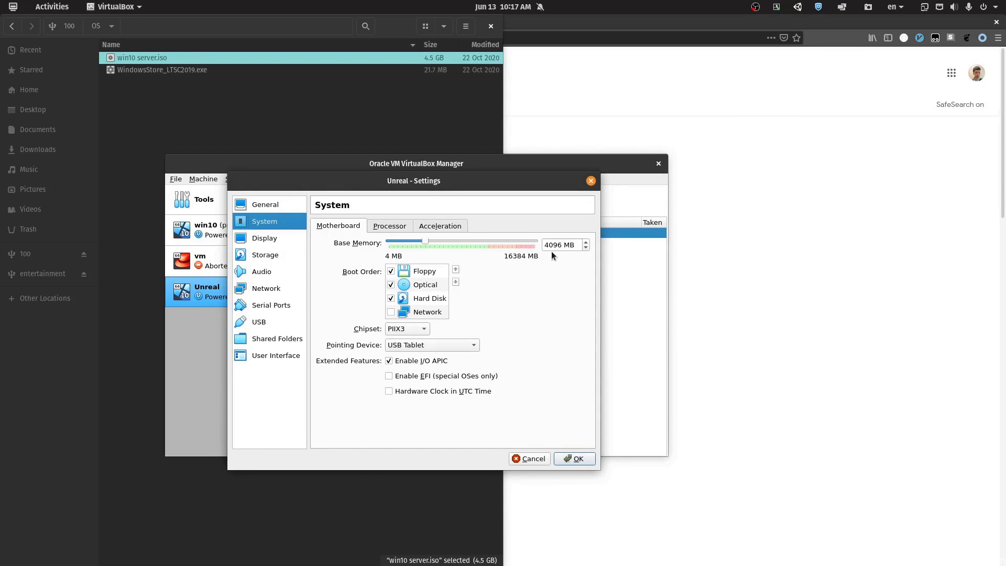
{"action": "left_click", "coordinate": [390, 226]}
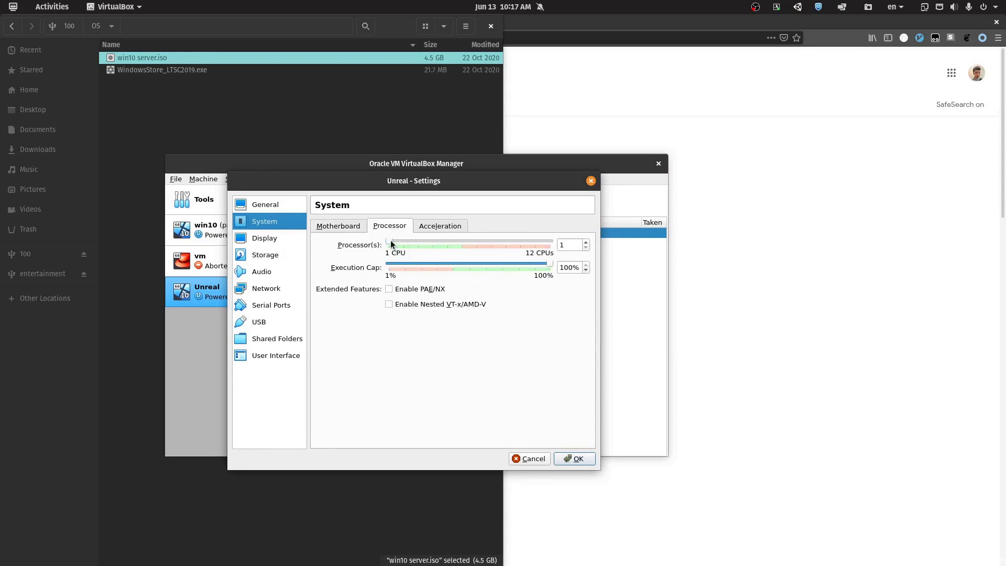
{"action": "left_click_drag", "start_coordinate": [390, 243], "coordinate": [405, 241]}
{"action": "left_click", "coordinate": [339, 227]}
Review the graphics controller choices in the display settings, keep VBoxSVGA, and save the machine's settings.
{"action": "left_click", "coordinate": [253, 240]}
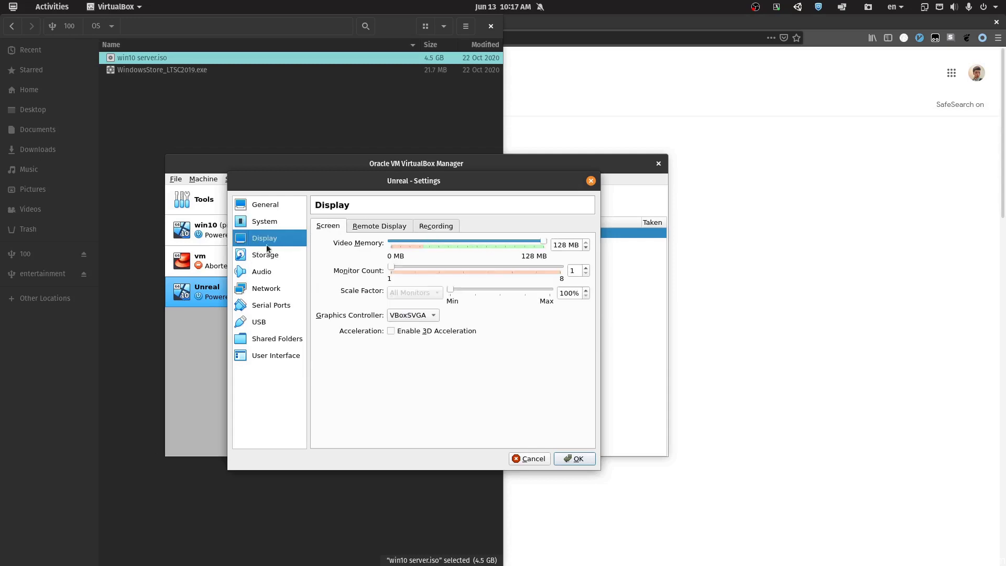
{"action": "left_click", "coordinate": [436, 315]}
{"action": "left_click", "coordinate": [480, 313]}
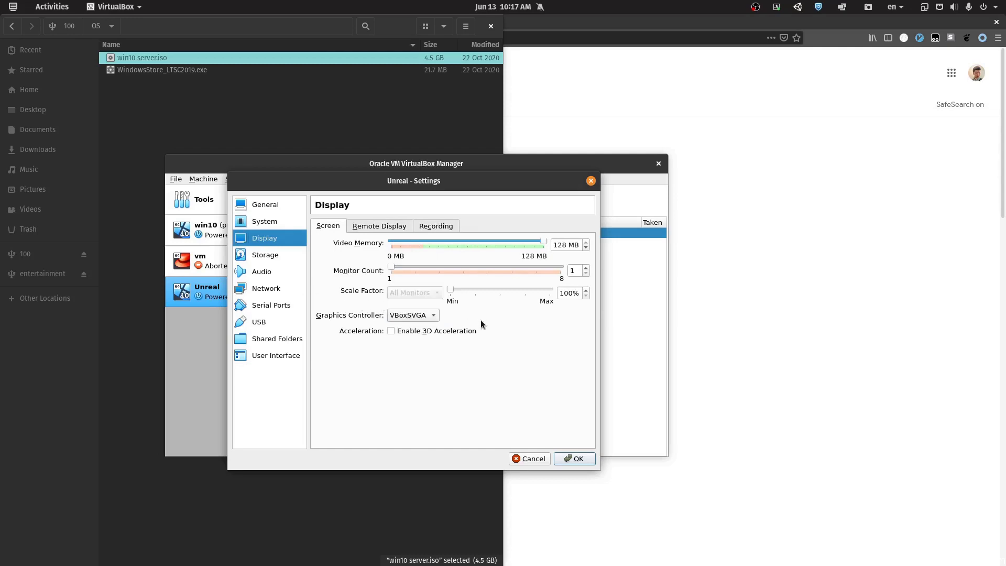
{"action": "left_click", "coordinate": [579, 459]}
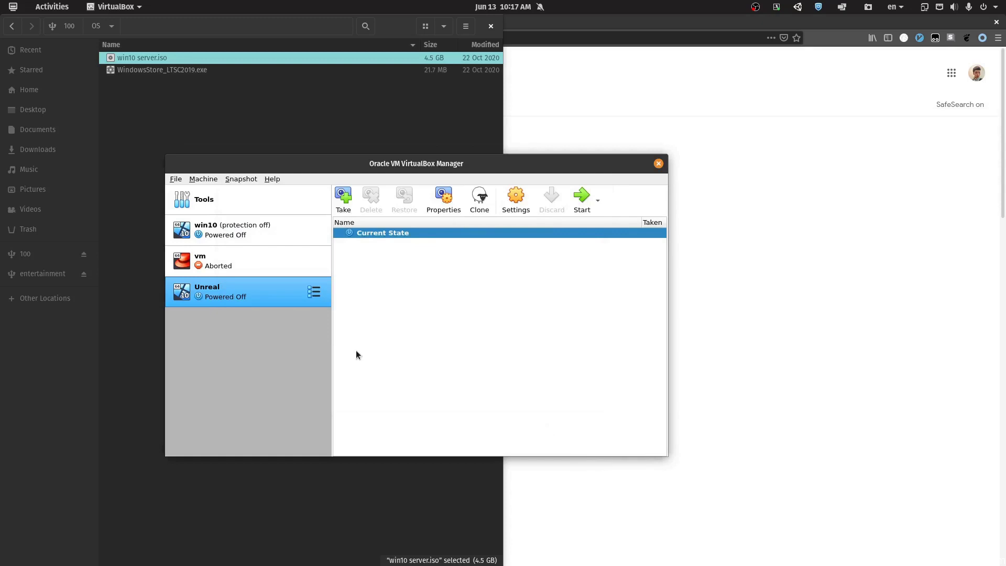
Start the Unreal machine with win10 server.iso as its start-up disk and maximize the machine window.
{"action": "left_click", "coordinate": [581, 199]}
{"action": "left_click_drag", "start_coordinate": [478, 164], "coordinate": [278, 170]}
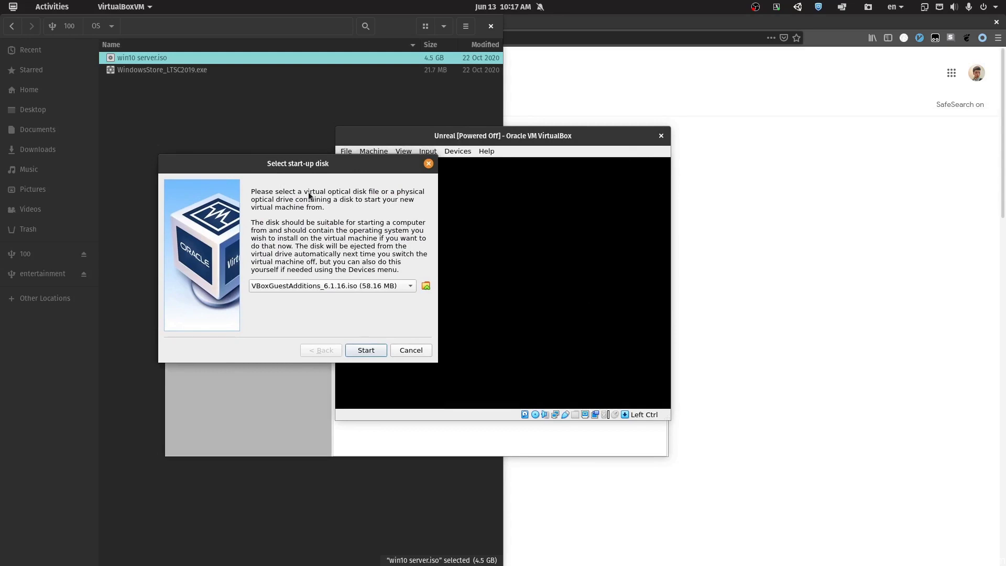
{"action": "left_click", "coordinate": [414, 284]}
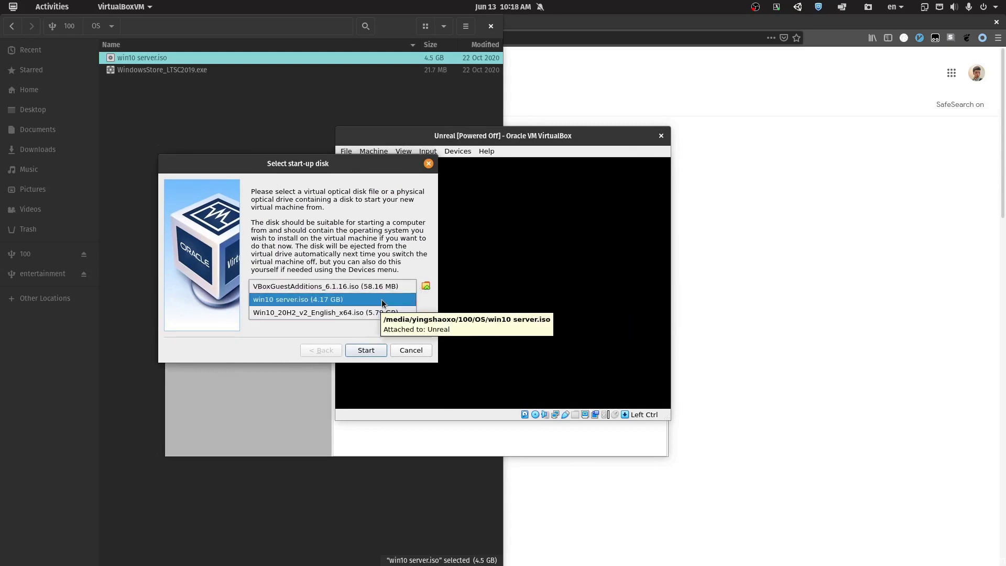
{"action": "left_click", "coordinate": [392, 303]}
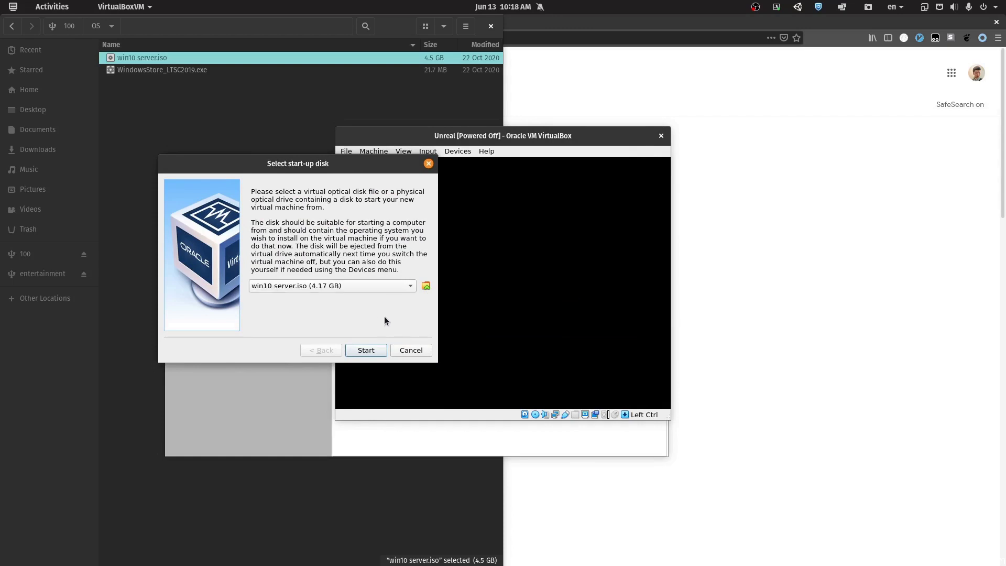
{"action": "left_click", "coordinate": [370, 350]}
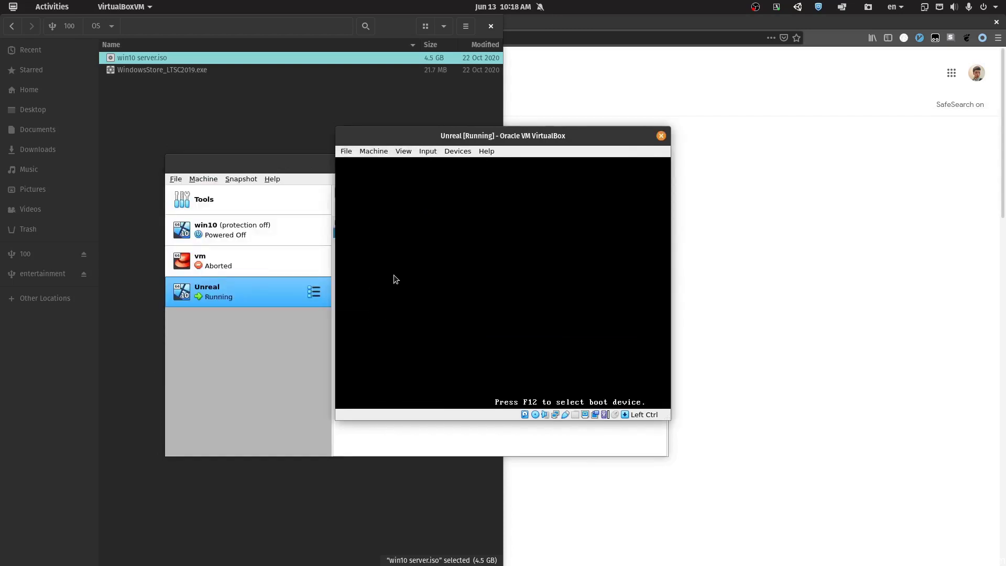
{"action": "double_click", "coordinate": [342, 104]}
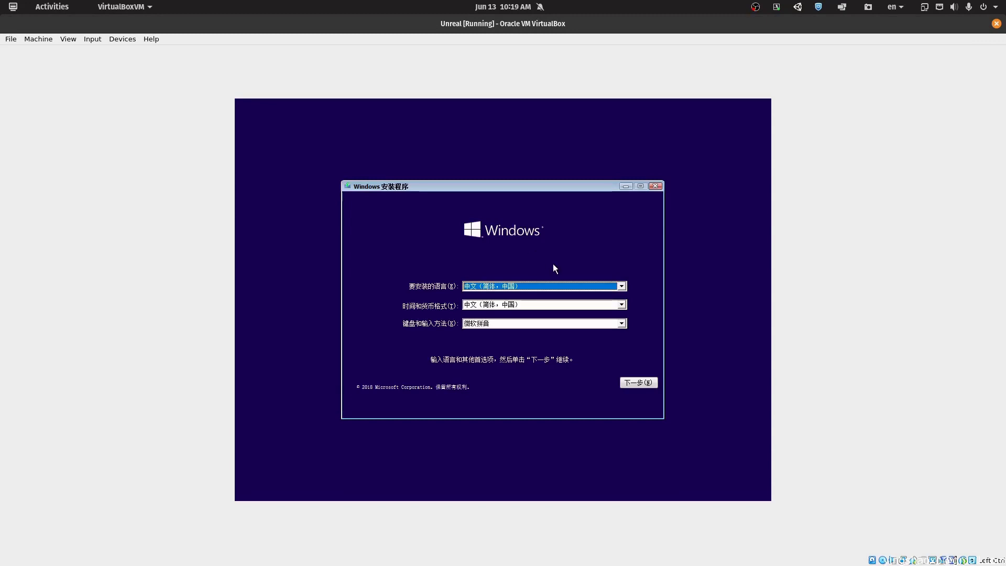
Examine the available installation languages and the time and currency formats in Windows Setup.
{"action": "left_click", "coordinate": [534, 285]}
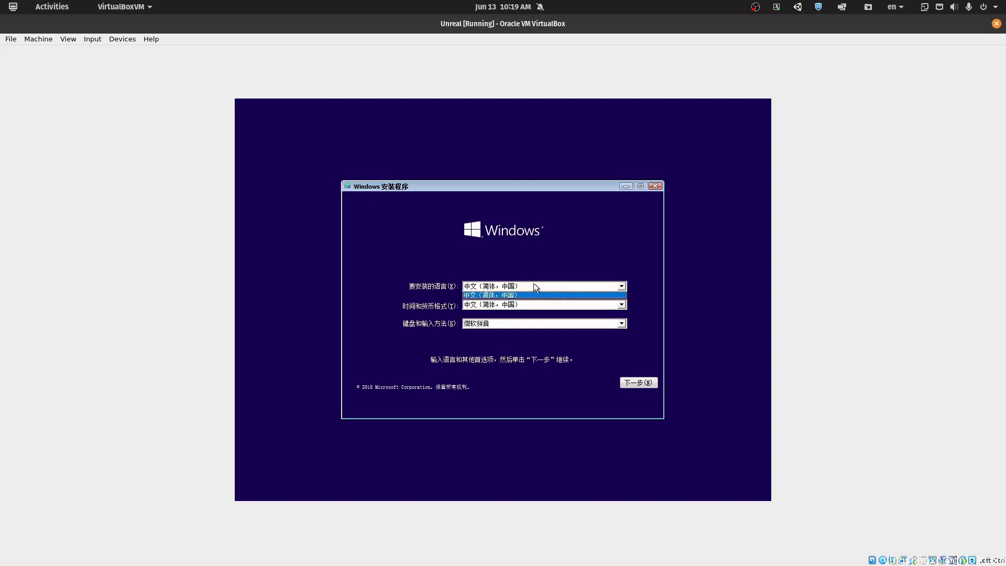
{"action": "left_click", "coordinate": [522, 297]}
{"action": "left_click", "coordinate": [523, 303]}
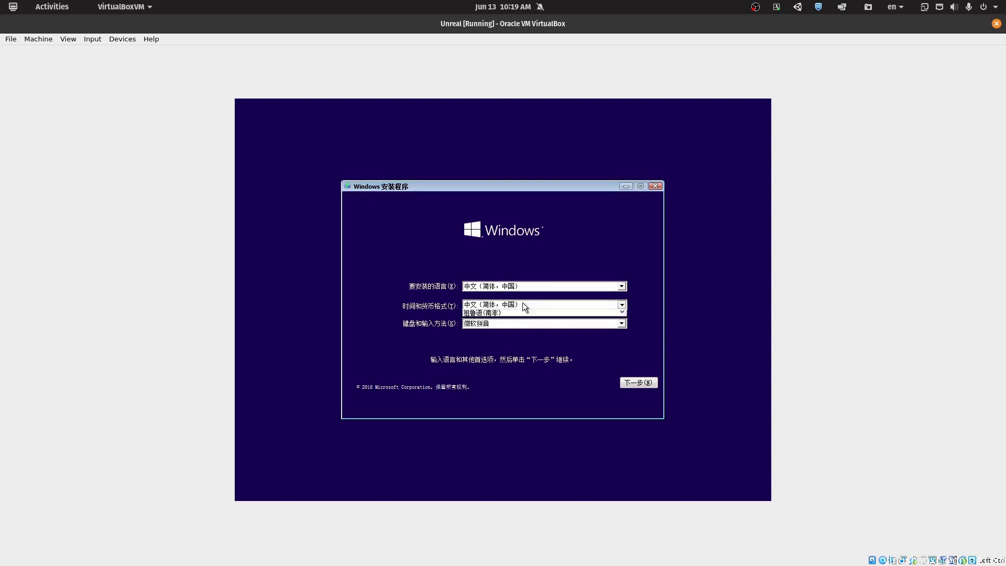
{"action": "left_click", "coordinate": [524, 353]}
{"action": "left_click", "coordinate": [523, 304]}
{"action": "left_click", "coordinate": [524, 305]}
{"action": "left_click", "coordinate": [523, 282]}
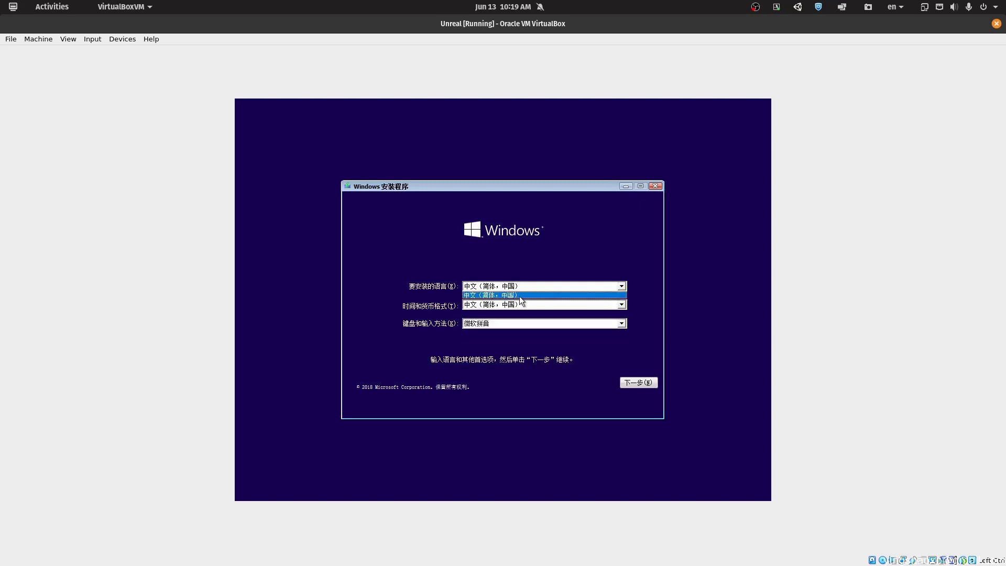
{"action": "left_click", "coordinate": [619, 297]}
{"action": "left_click", "coordinate": [596, 303]}
{"action": "left_click", "coordinate": [587, 307]}
Set the keyboard and input method to 美国英语-国际 (US English - International) in Windows Setup.
{"action": "left_click", "coordinate": [577, 321]}
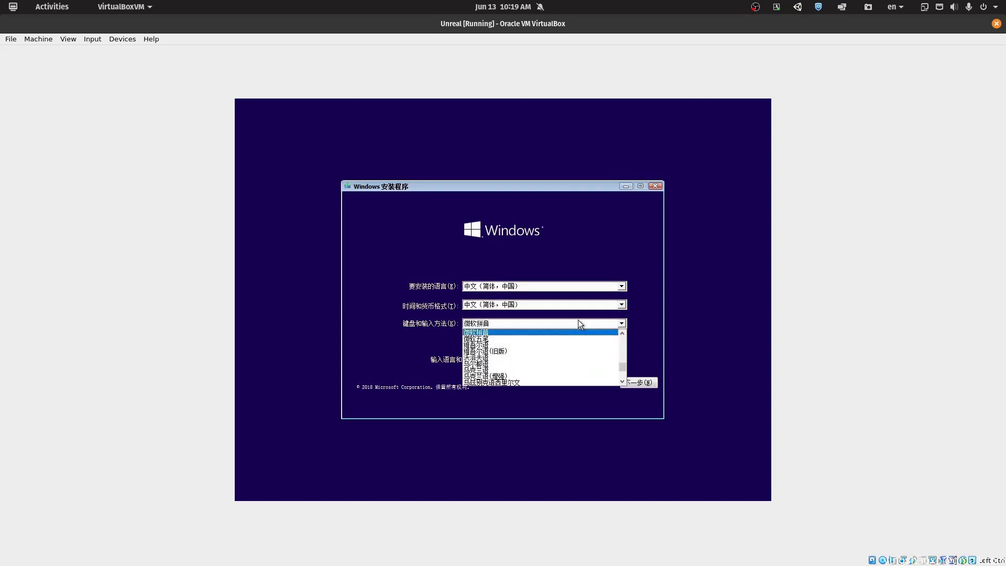
{"action": "scroll", "coordinate": [537, 359], "scroll_direction": "down", "scroll_amount": 5}
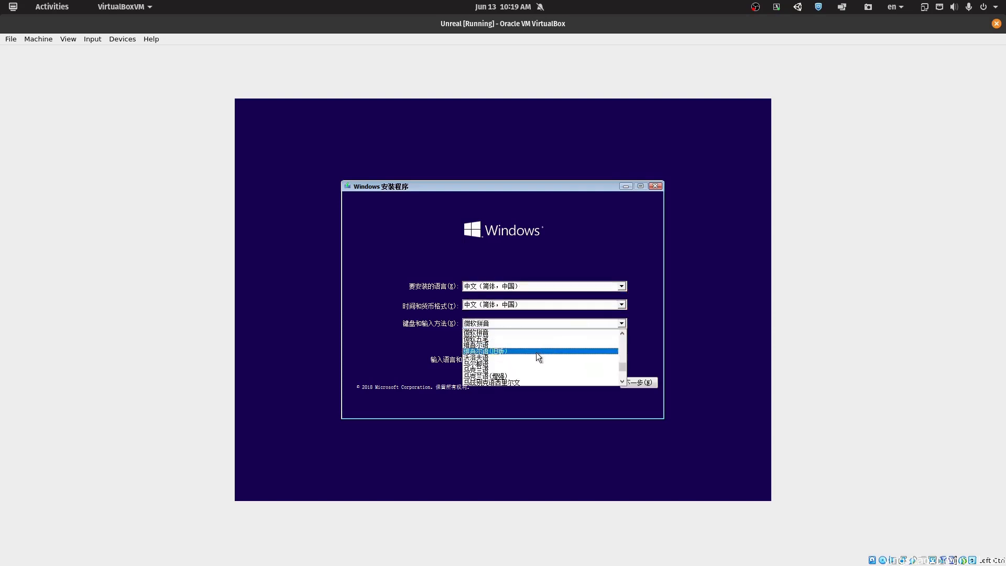
{"action": "scroll", "coordinate": [531, 356], "scroll_direction": "up", "scroll_amount": 15}
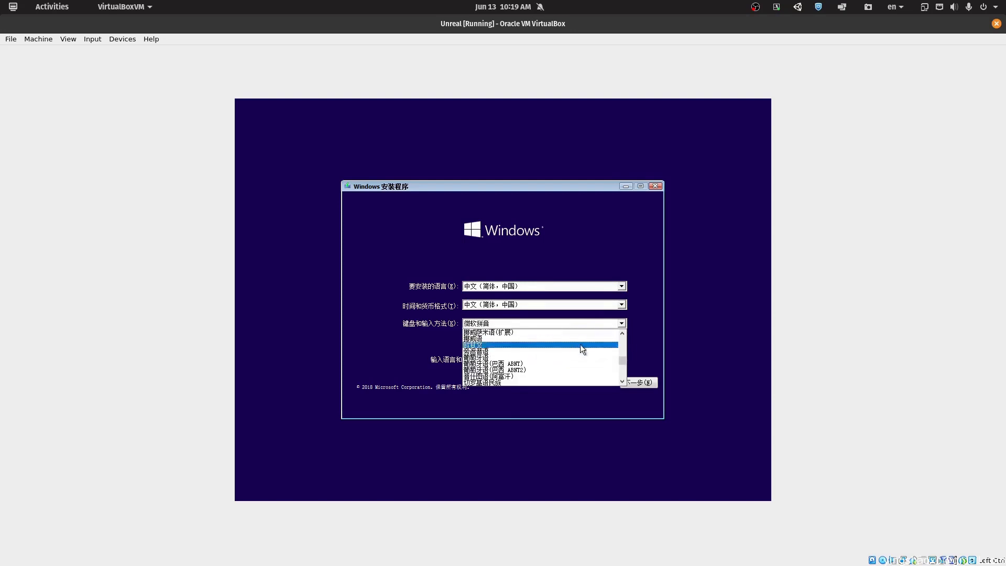
{"action": "scroll", "coordinate": [593, 345], "scroll_direction": "down", "scroll_amount": 10}
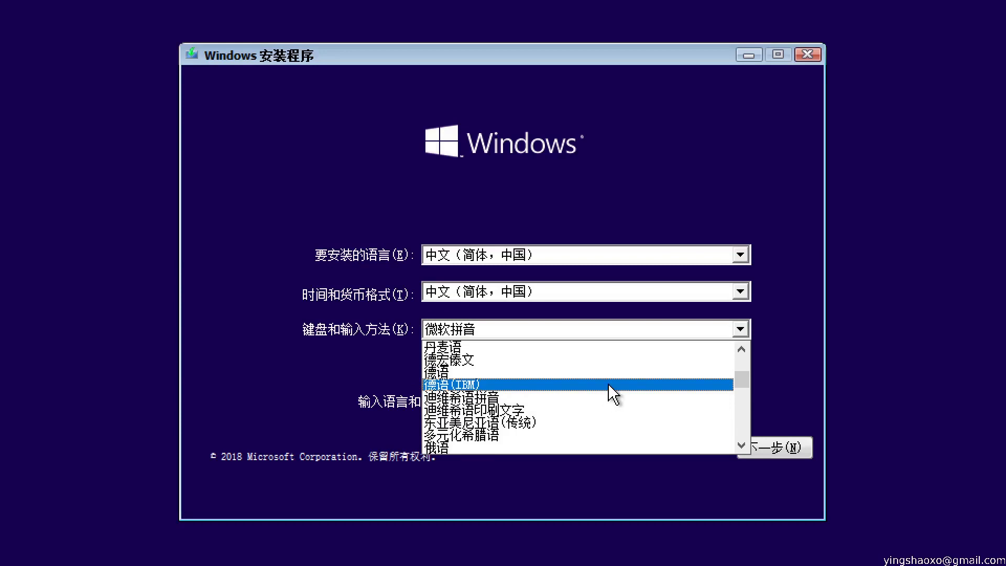
{"action": "scroll", "coordinate": [548, 357], "scroll_direction": "down", "scroll_amount": 5}
{"action": "scroll", "coordinate": [590, 406], "scroll_direction": "down", "scroll_amount": 10}
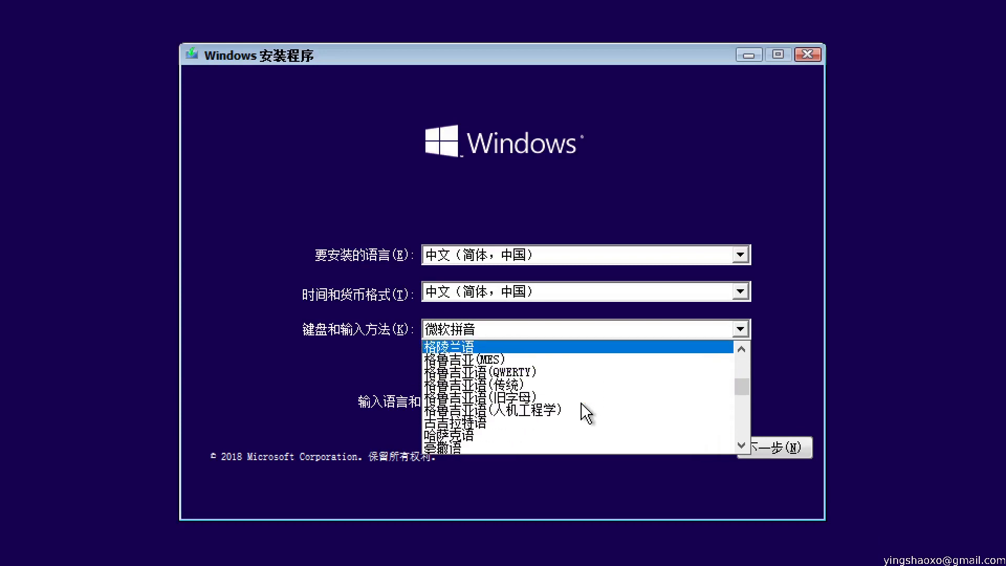
{"action": "scroll", "coordinate": [584, 414], "scroll_direction": "down", "scroll_amount": 15}
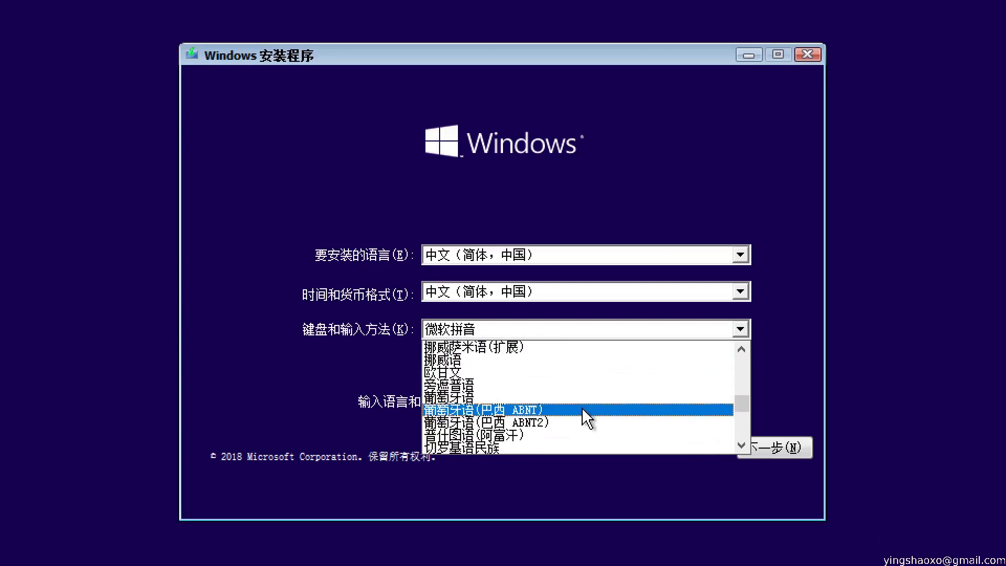
{"action": "scroll", "coordinate": [634, 417], "scroll_direction": "down", "scroll_amount": 10}
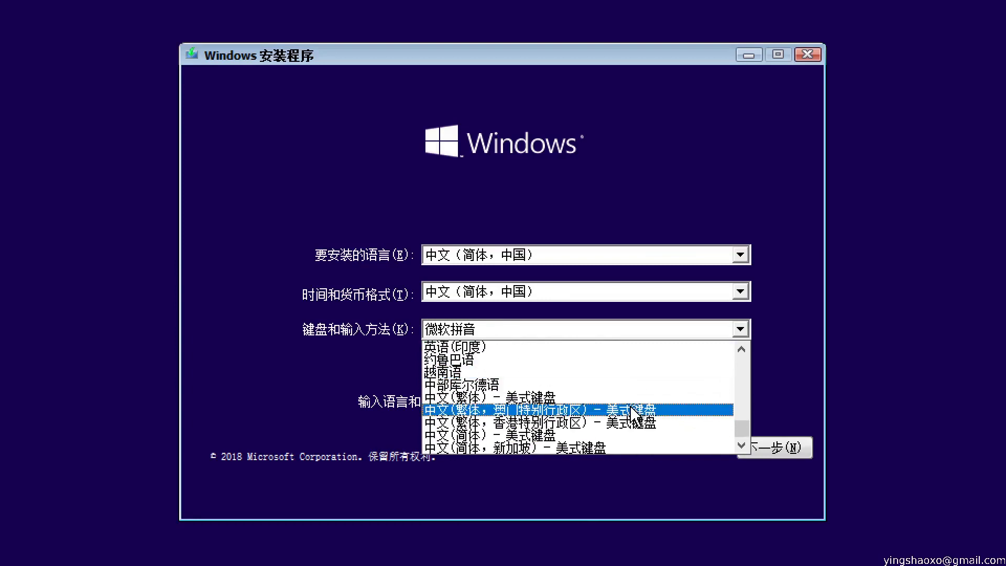
{"action": "scroll", "coordinate": [525, 403], "scroll_direction": "down", "scroll_amount": 15}
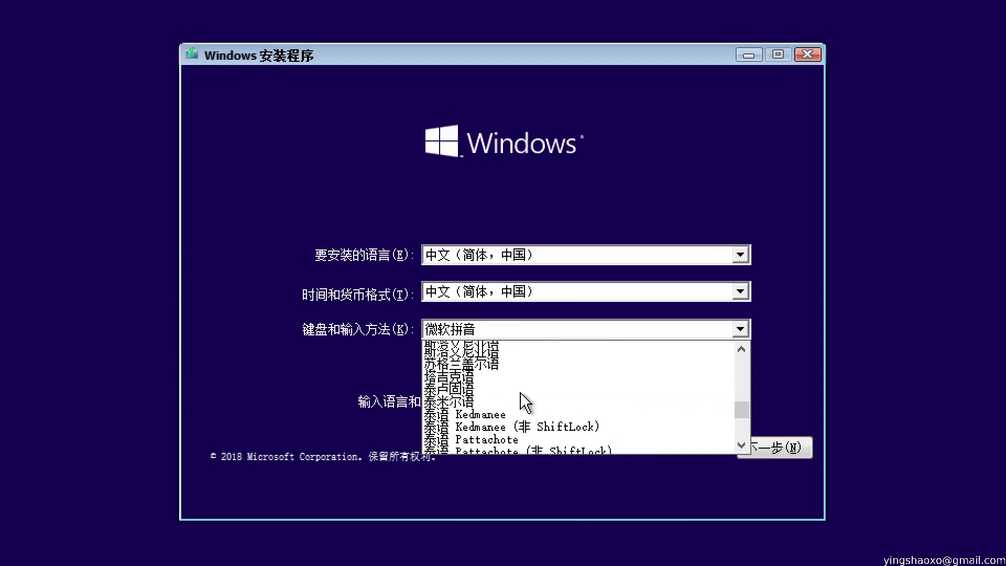
{"action": "scroll", "coordinate": [525, 407], "scroll_direction": "up", "scroll_amount": 15}
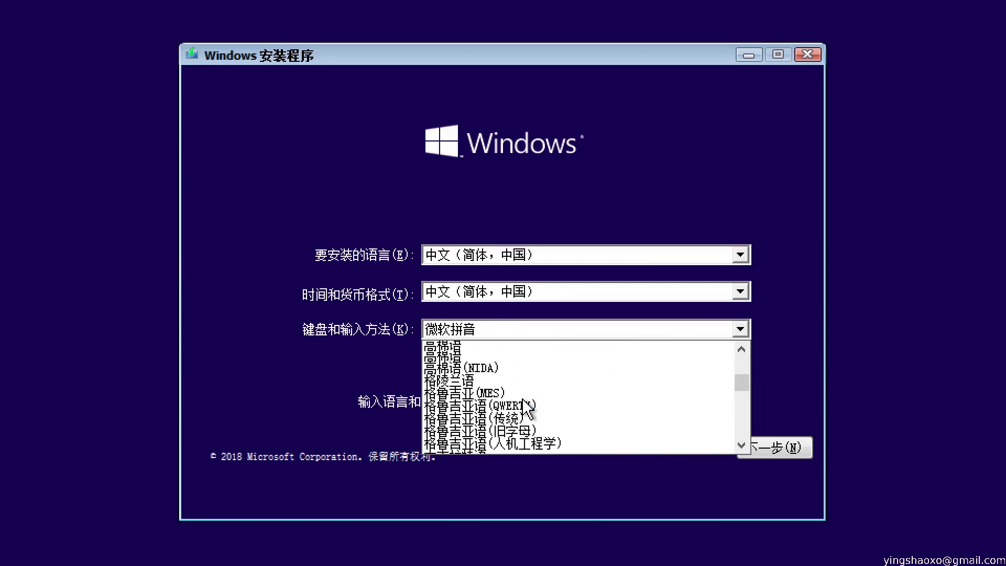
{"action": "scroll", "coordinate": [526, 407], "scroll_direction": "up", "scroll_amount": 12}
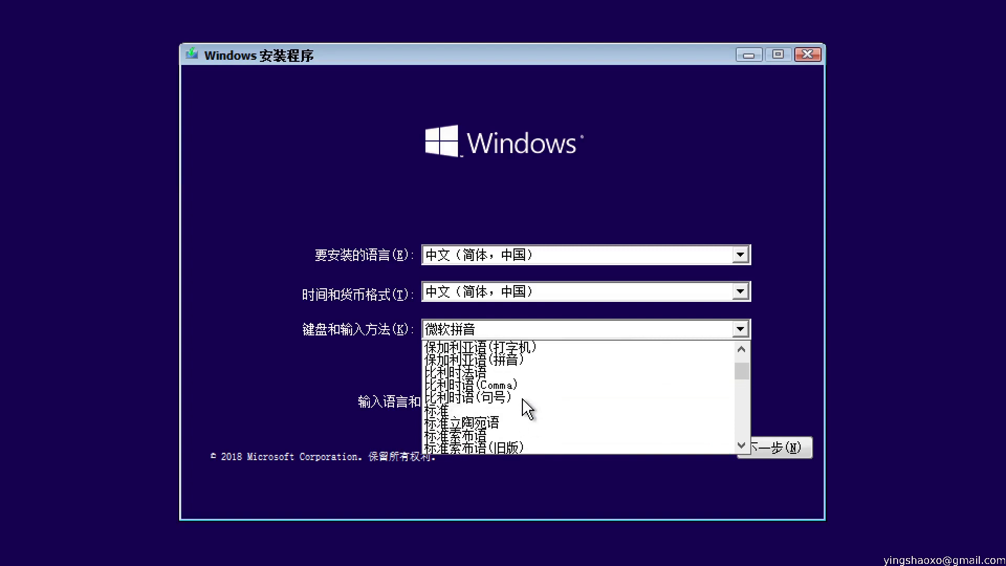
{"action": "scroll", "coordinate": [526, 408], "scroll_direction": "up", "scroll_amount": 3}
{"action": "scroll", "coordinate": [525, 401], "scroll_direction": "down", "scroll_amount": 20}
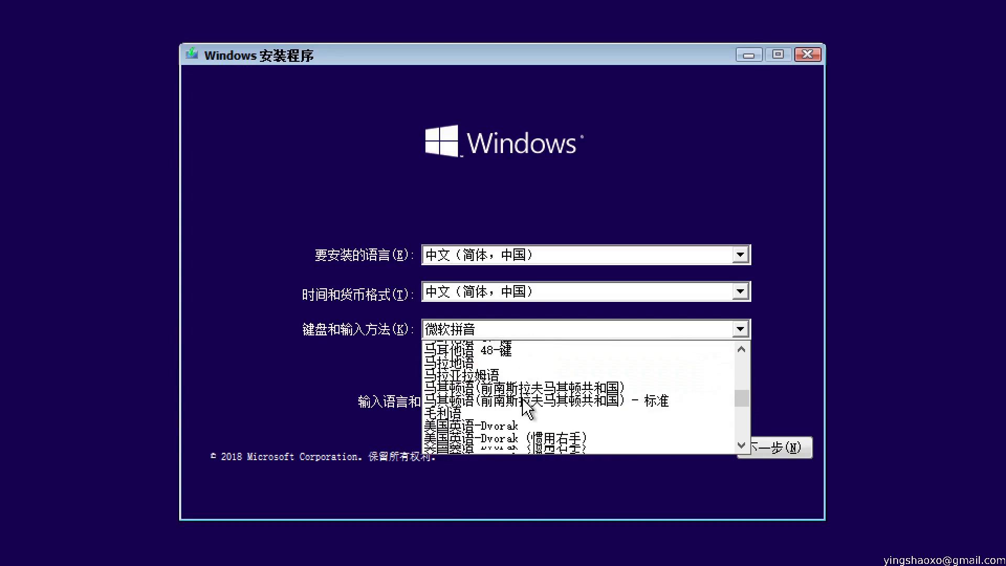
{"action": "left_click", "coordinate": [525, 407]}
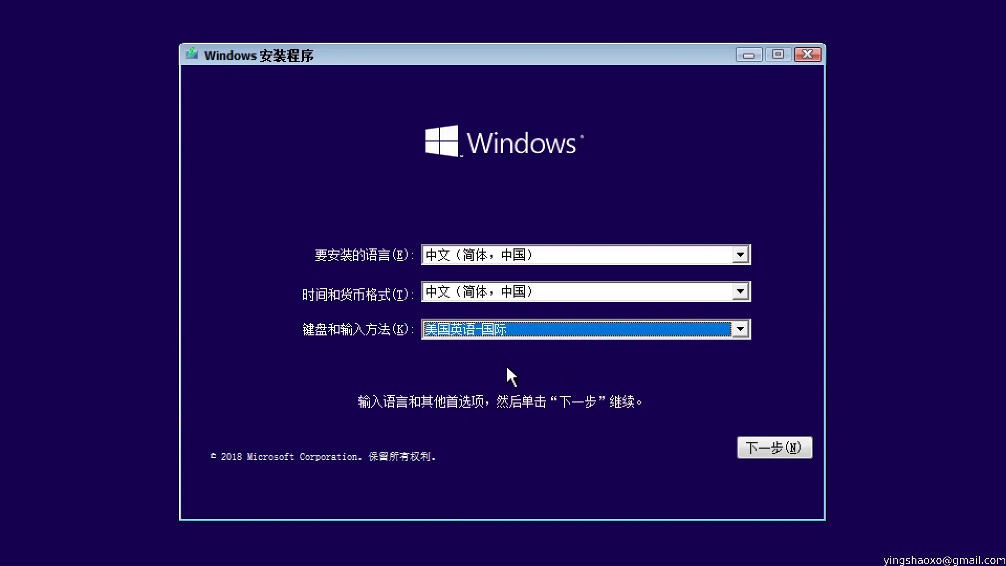
Keep 中文(简体，中国) as the installation language and time format, and continue with the Windows installation.
{"action": "left_click", "coordinate": [597, 291]}
{"action": "left_click", "coordinate": [598, 292]}
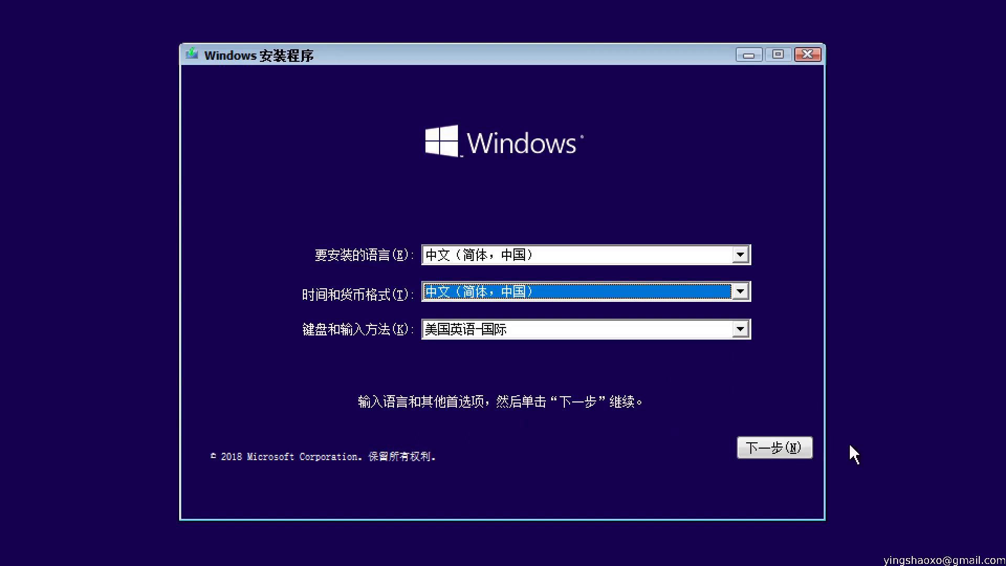
{"action": "left_click", "coordinate": [741, 254]}
{"action": "left_click", "coordinate": [787, 448]}
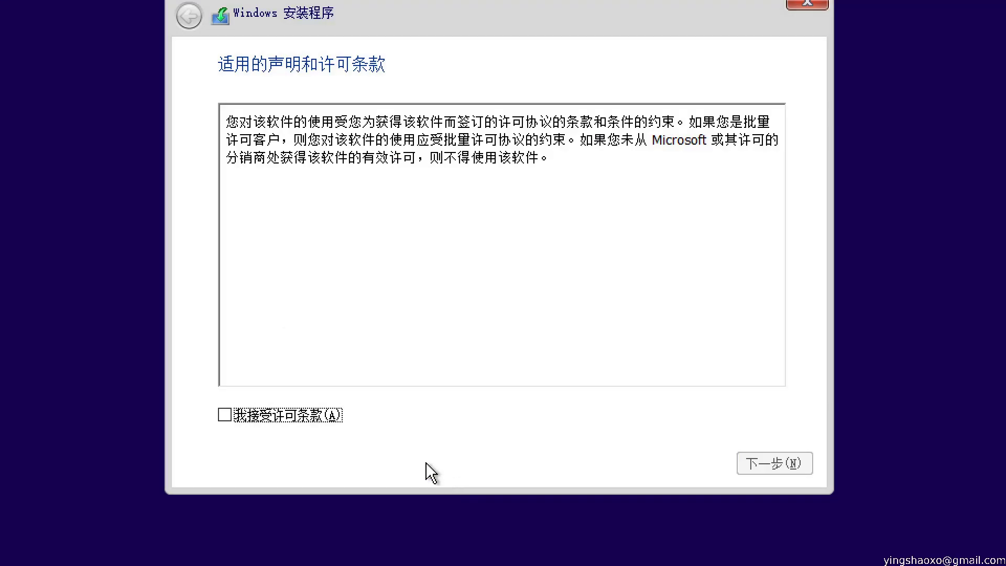
Accept the licence terms and choose the custom installation that installs Windows only (advanced).
{"action": "left_click", "coordinate": [325, 417]}
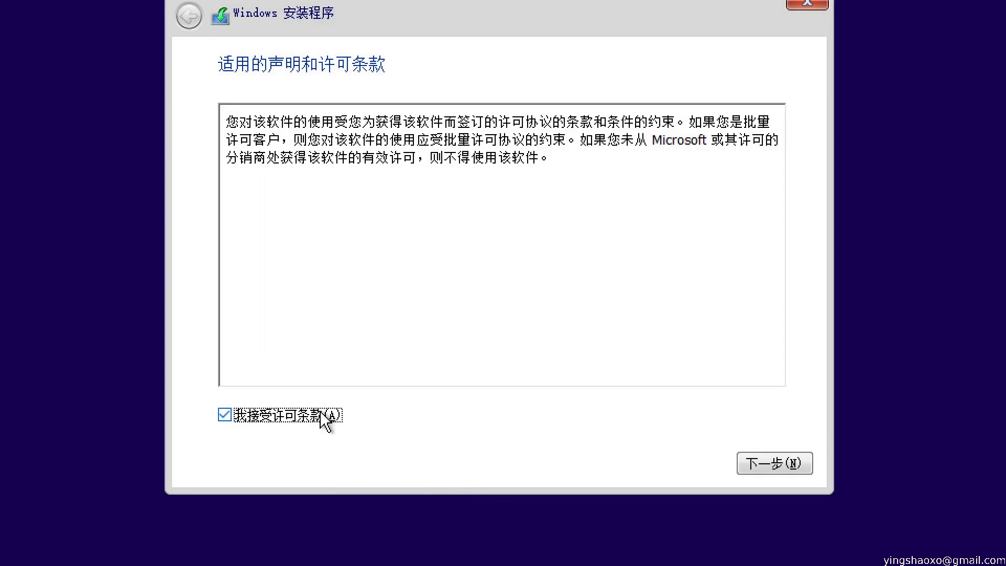
{"action": "left_click", "coordinate": [763, 464]}
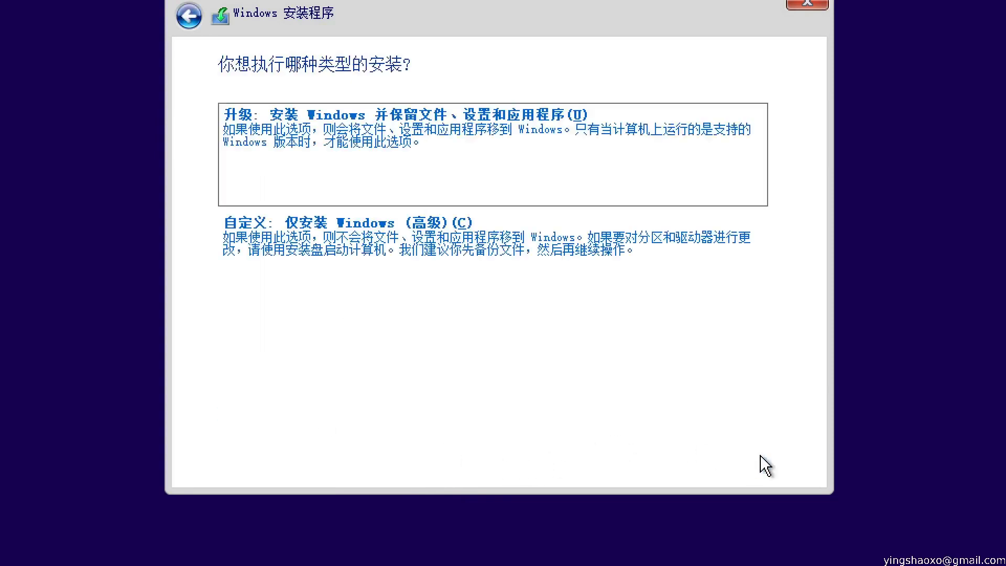
{"action": "left_click", "coordinate": [465, 261]}
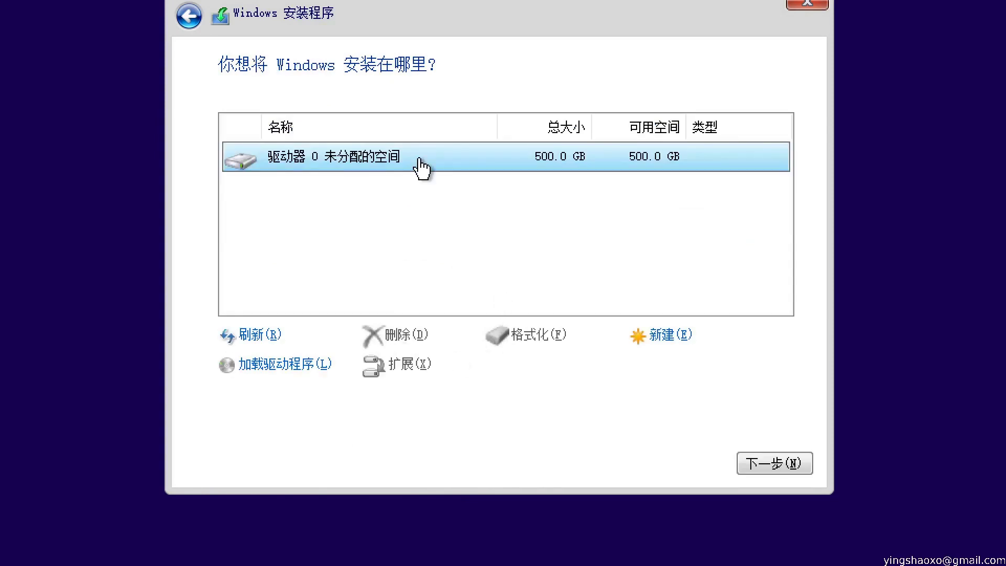
Install Windows on the unallocated space of drive 0 and set the region to 美国 (United States).
{"action": "left_click", "coordinate": [751, 466]}
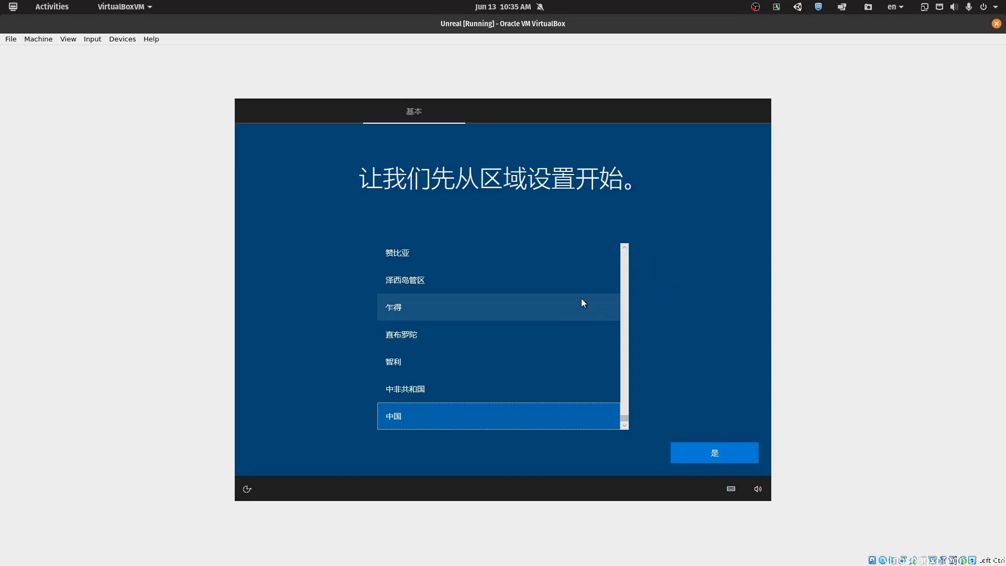
{"action": "scroll", "coordinate": [468, 418], "scroll_direction": "up", "scroll_amount": 20}
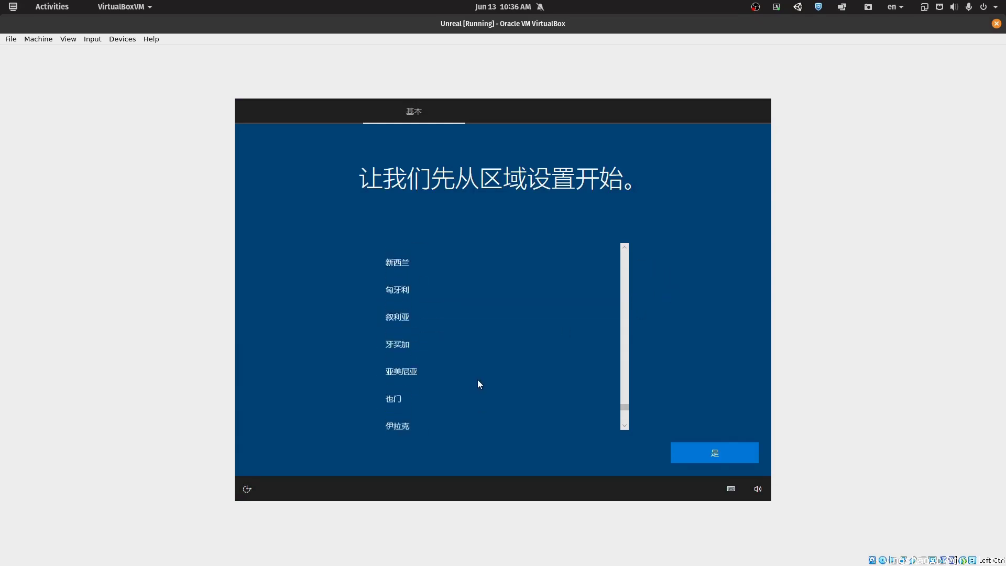
{"action": "scroll", "coordinate": [572, 371], "scroll_direction": "down", "scroll_amount": 20}
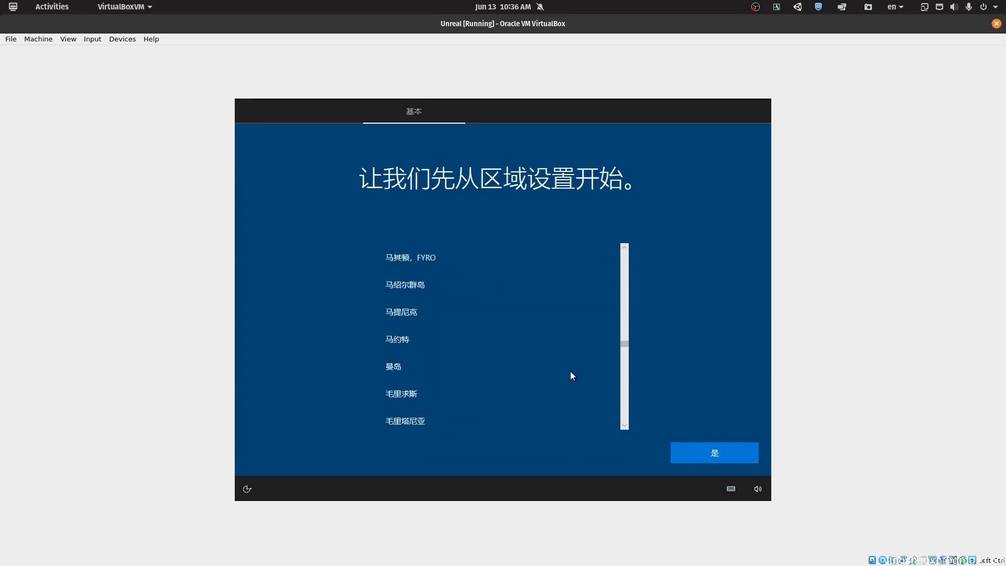
{"action": "left_click", "coordinate": [472, 339]}
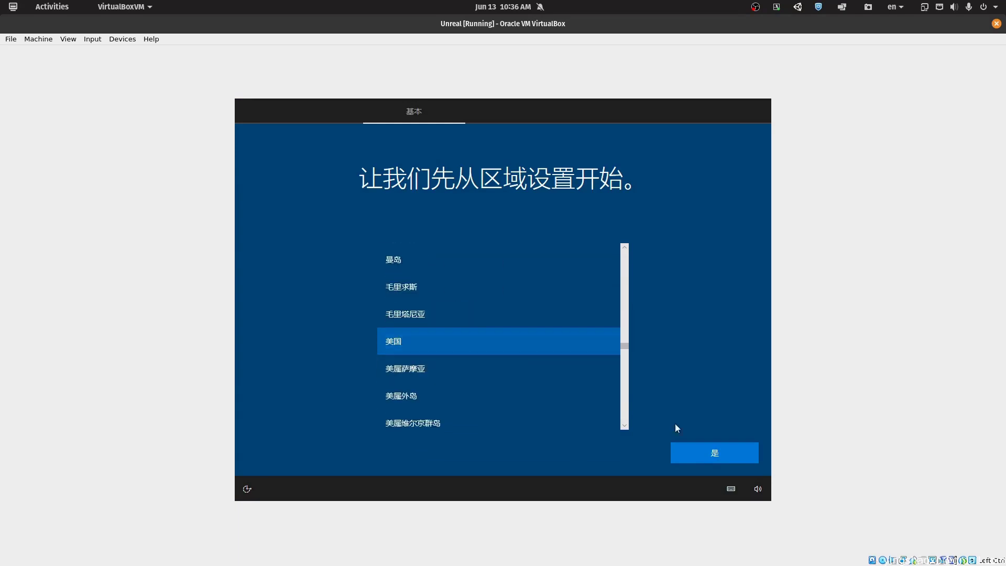
{"action": "left_click", "coordinate": [720, 448]}
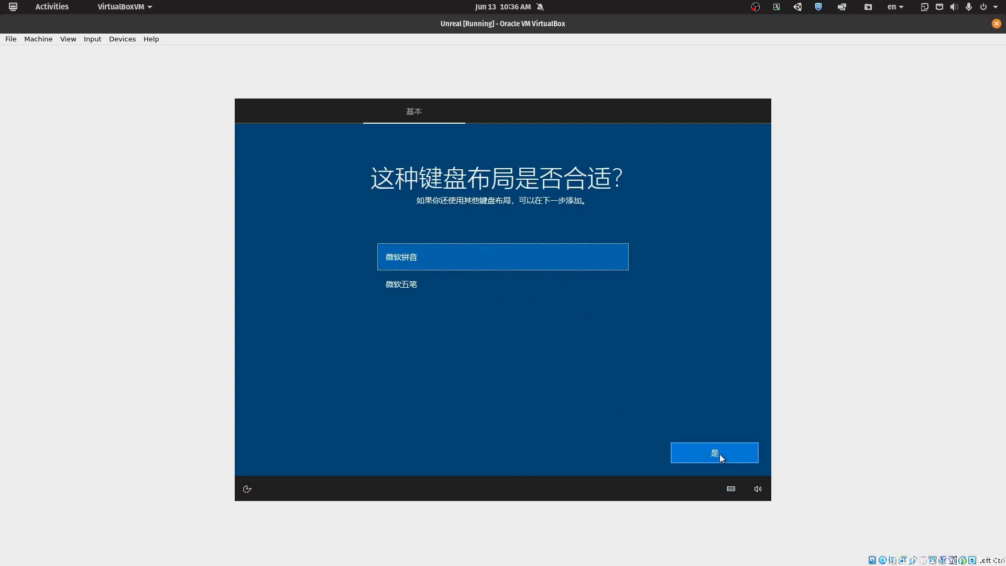
Keep 微软拼音 (Microsoft Pinyin) as the keyboard layout and skip adding a second layout.
{"action": "left_click", "coordinate": [719, 454]}
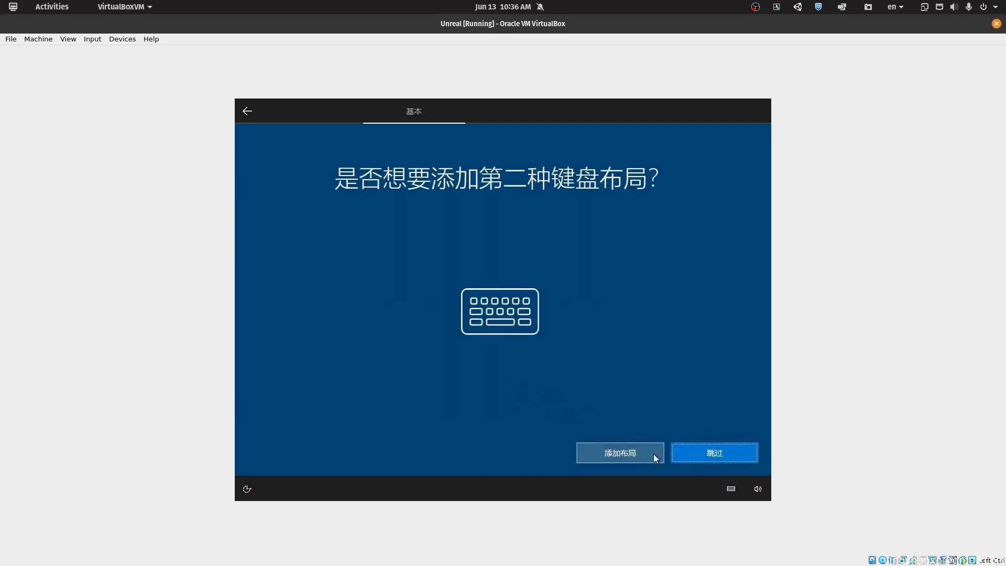
{"action": "left_click", "coordinate": [714, 455]}
Disconnect the virtual machine's network adapter and skip the OOBEIDPS error page in the network setup.
{"action": "left_click", "coordinate": [123, 39]}
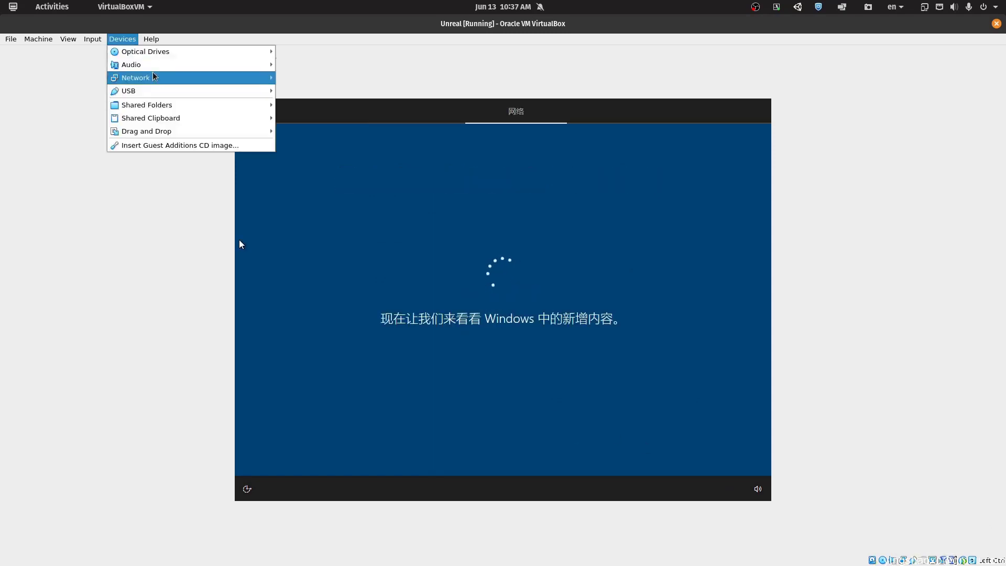
{"action": "left_click", "coordinate": [171, 300]}
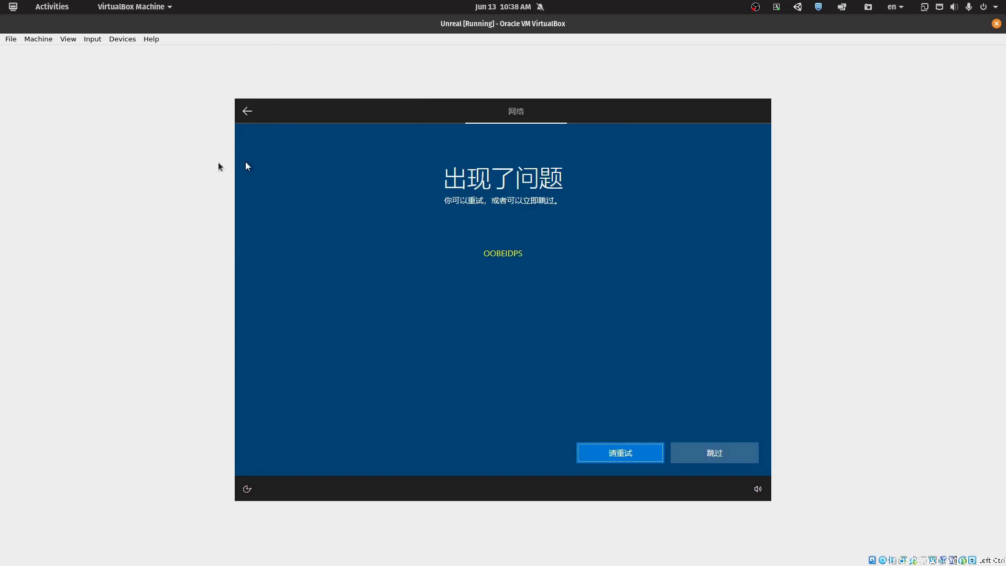
{"action": "left_click", "coordinate": [130, 39]}
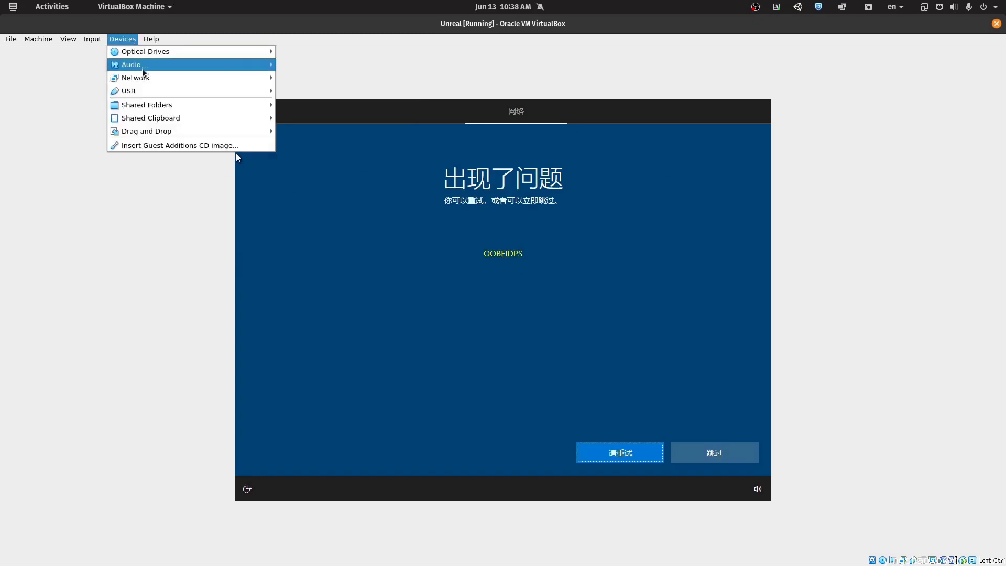
{"action": "mouse_move", "coordinate": [143, 77]}
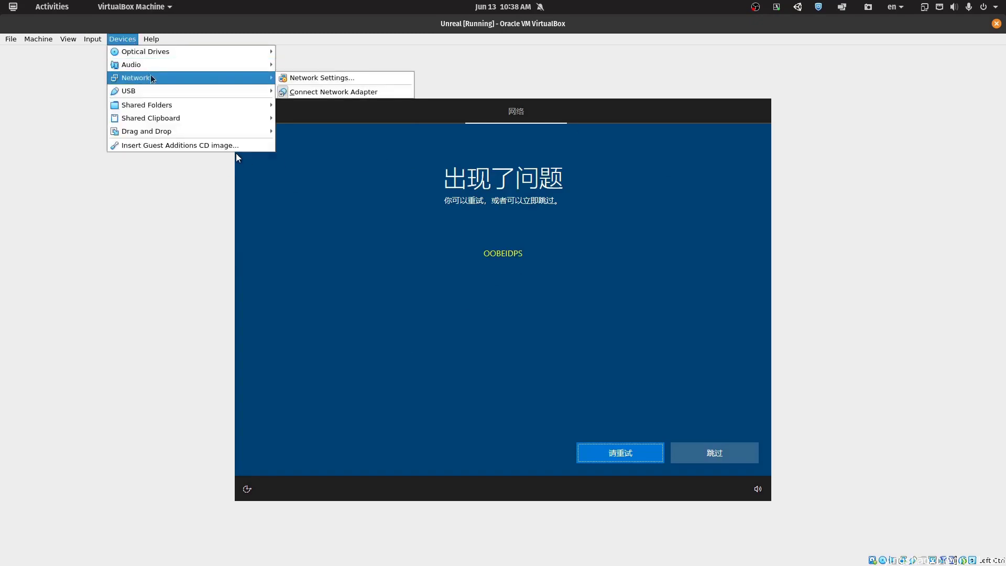
{"action": "left_click", "coordinate": [282, 91]}
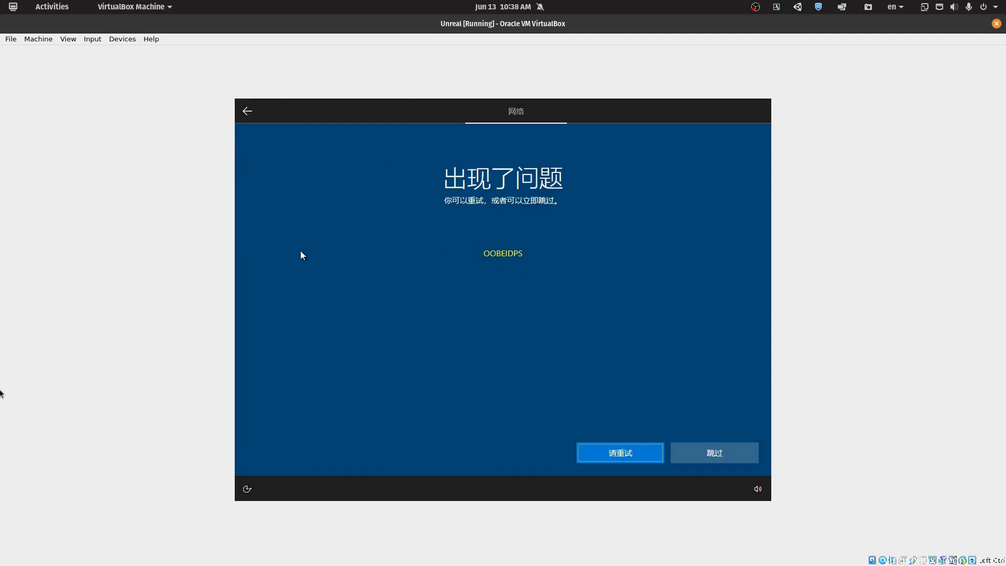
{"action": "left_click", "coordinate": [723, 453]}
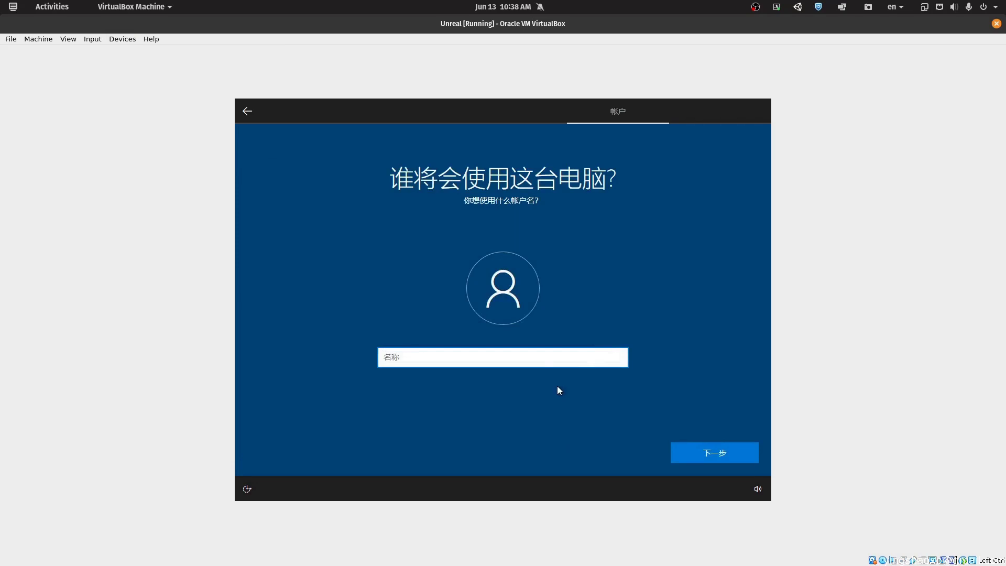
Enter the account name for the Windows user and continue with the password left blank.
{"action": "type", "text": "YINGSHA"}
{"action": "key", "text": "BackSpace"}
{"action": "key", "text": "BackSpace"}
{"action": "key", "text": "BackSpace"}
{"action": "key", "text": "BackSpace"}
{"action": "key", "text": "BackSpace"}
{"action": "key", "text": "BackSpace"}
{"action": "type", "text": "y"}
{"action": "key", "text": "BackSpace"}
{"action": "type", "text": "yi"}
{"action": "key", "text": "Escape"}
{"action": "type", "text": "yingshaox"}
{"action": "left_click", "coordinate": [719, 458]}
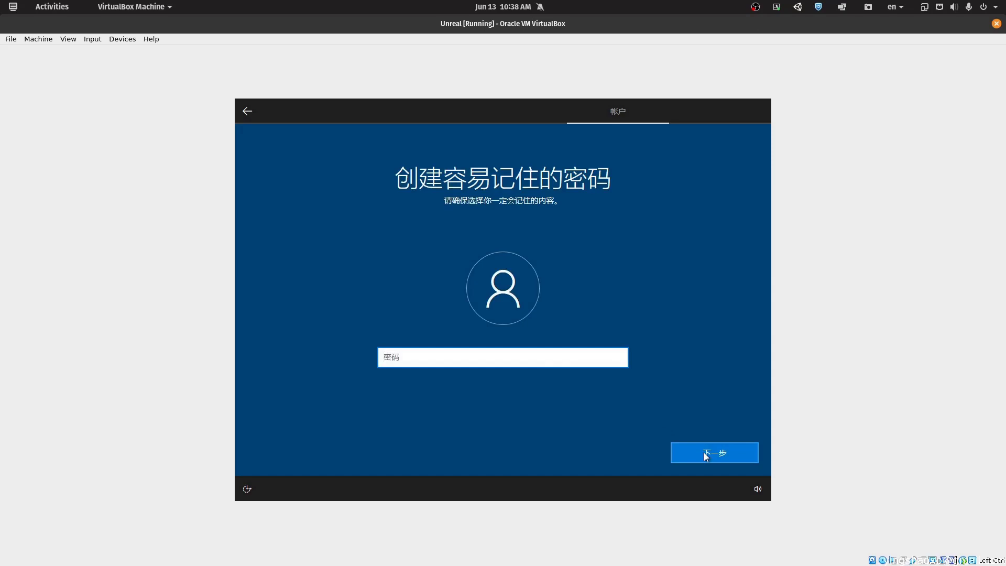
{"action": "left_click", "coordinate": [714, 458]}
Switch off the privacy options for speech recognition, location, Find My Device, full diagnostic data, inking and typing, tailored experiences and advertising ID.
{"action": "scroll", "coordinate": [404, 343], "scroll_direction": "down", "scroll_amount": 2}
{"action": "scroll", "coordinate": [405, 349], "scroll_direction": "up", "scroll_amount": 2}
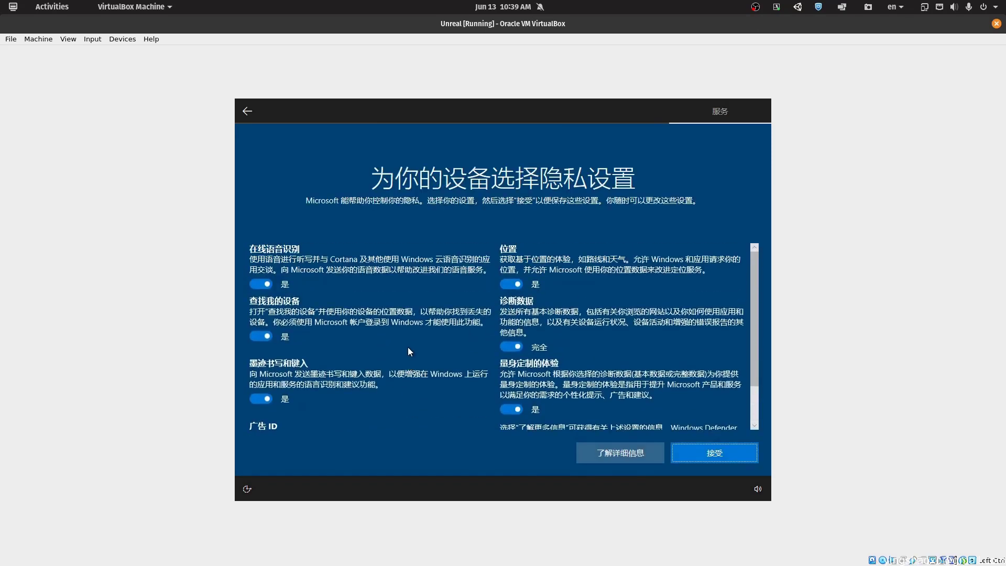
{"action": "left_click", "coordinate": [267, 285]}
{"action": "left_click", "coordinate": [512, 284]}
{"action": "left_click", "coordinate": [265, 348]}
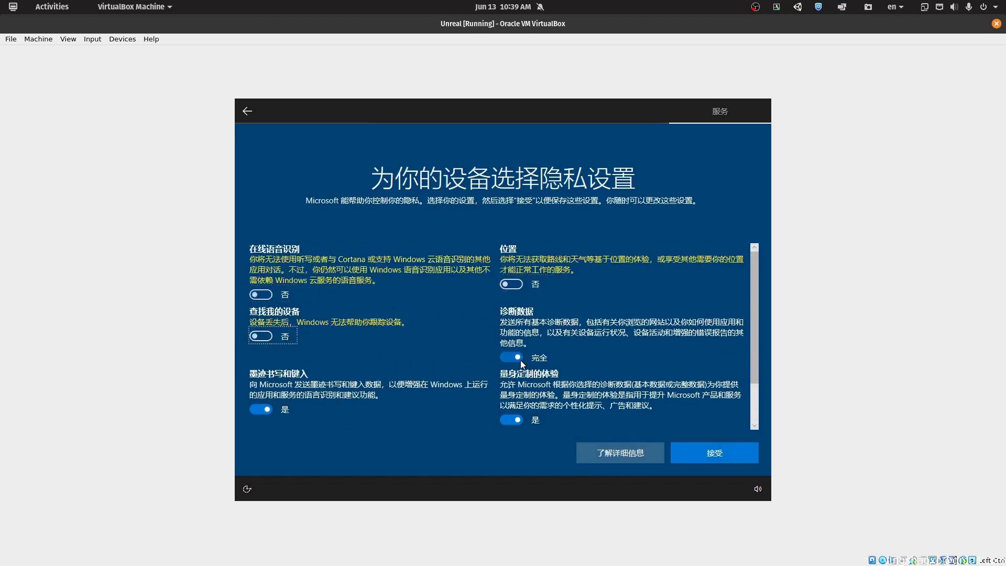
{"action": "left_click", "coordinate": [519, 357]}
{"action": "scroll", "coordinate": [452, 386], "scroll_direction": "down", "scroll_amount": 2}
{"action": "left_click", "coordinate": [267, 356]}
{"action": "left_click", "coordinate": [512, 366]}
{"action": "left_click", "coordinate": [264, 418]}
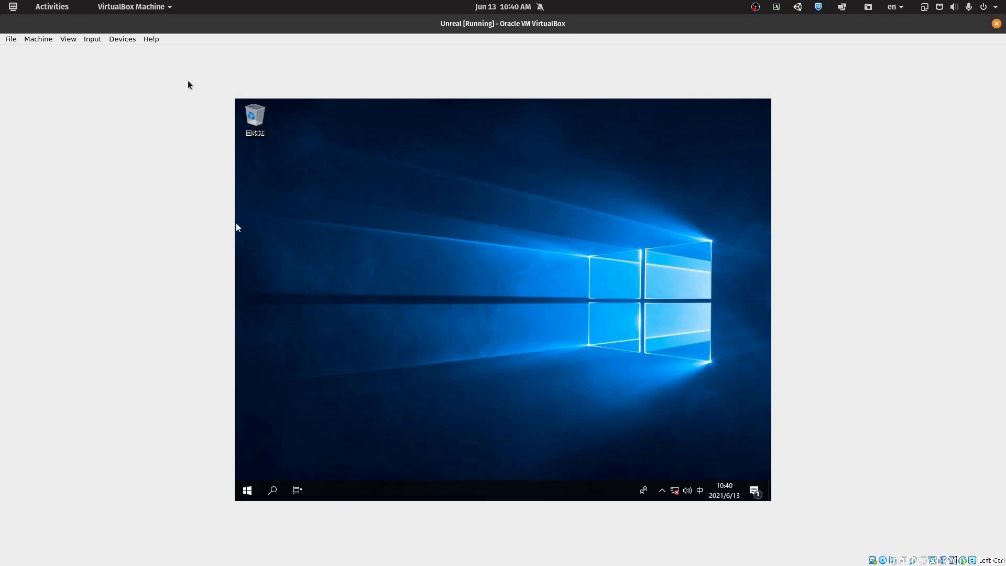
Reconnect the virtual machine's network adapter and remove win10 server.iso from its optical drive.
{"action": "left_click", "coordinate": [132, 41]}
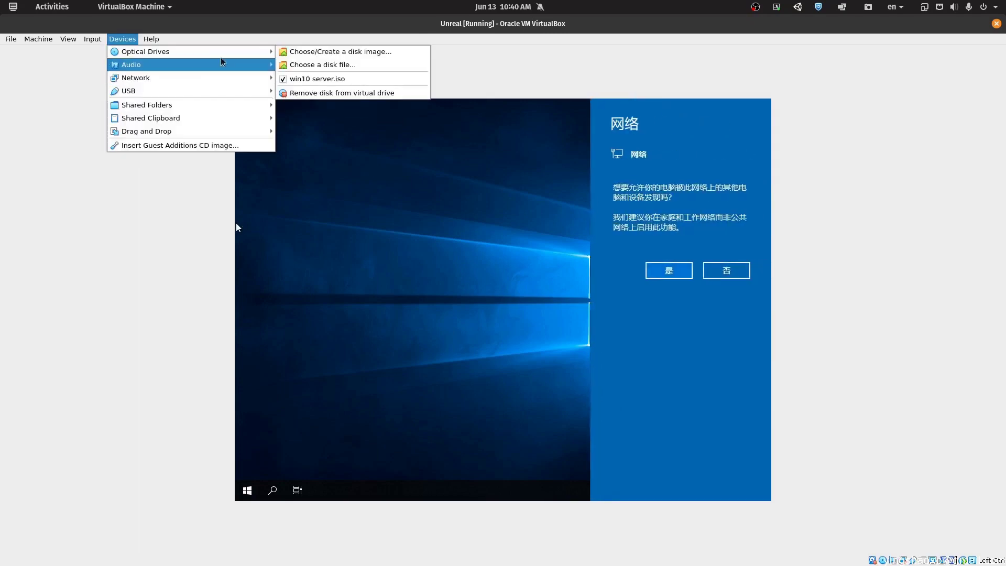
{"action": "mouse_move", "coordinate": [180, 78]}
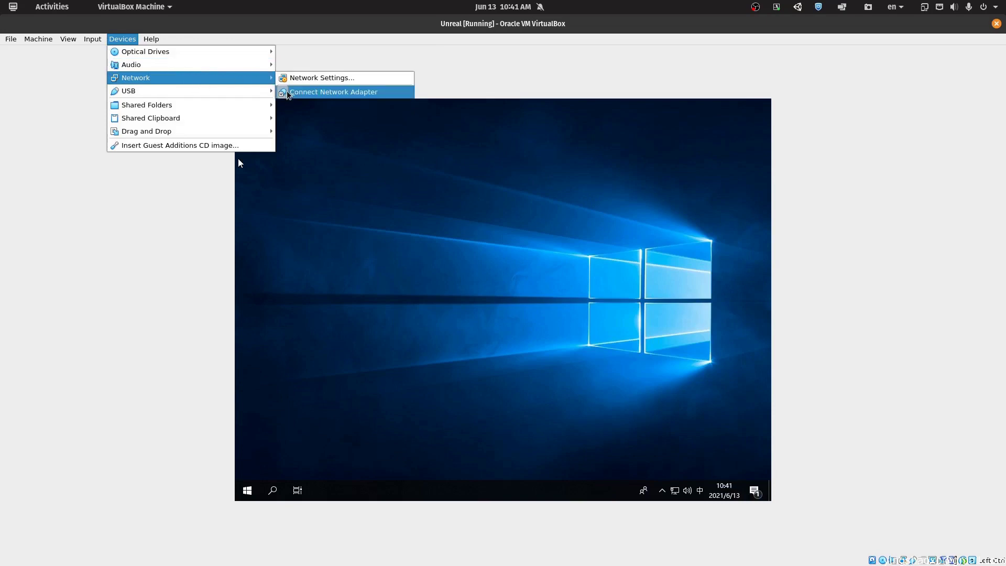
{"action": "mouse_move", "coordinate": [145, 51]}
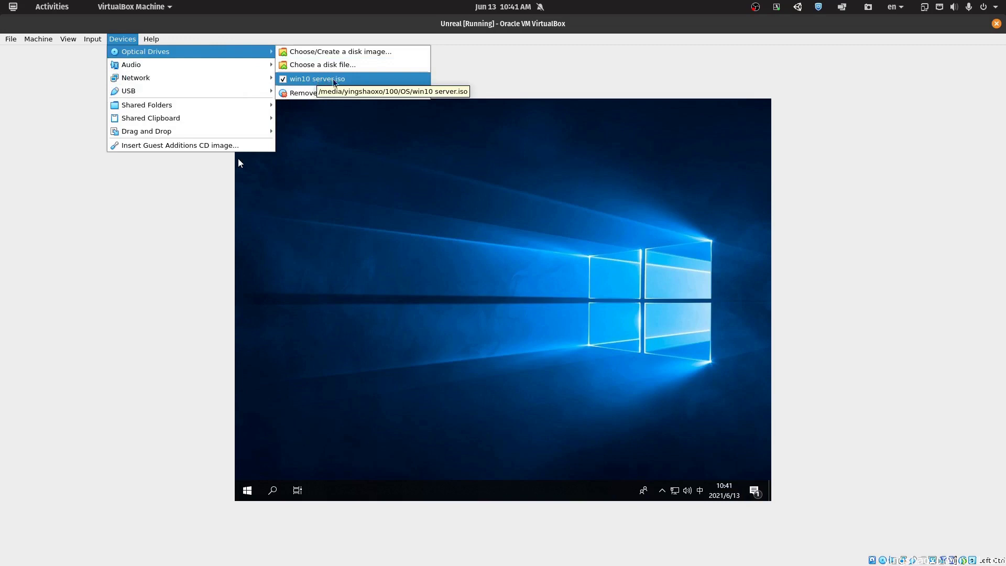
{"action": "left_click", "coordinate": [363, 82]}
Request the Guest Additions CD image for the virtual machine and download VBoxGuestAdditions_6.1.18.iso.
{"action": "left_click", "coordinate": [122, 38]}
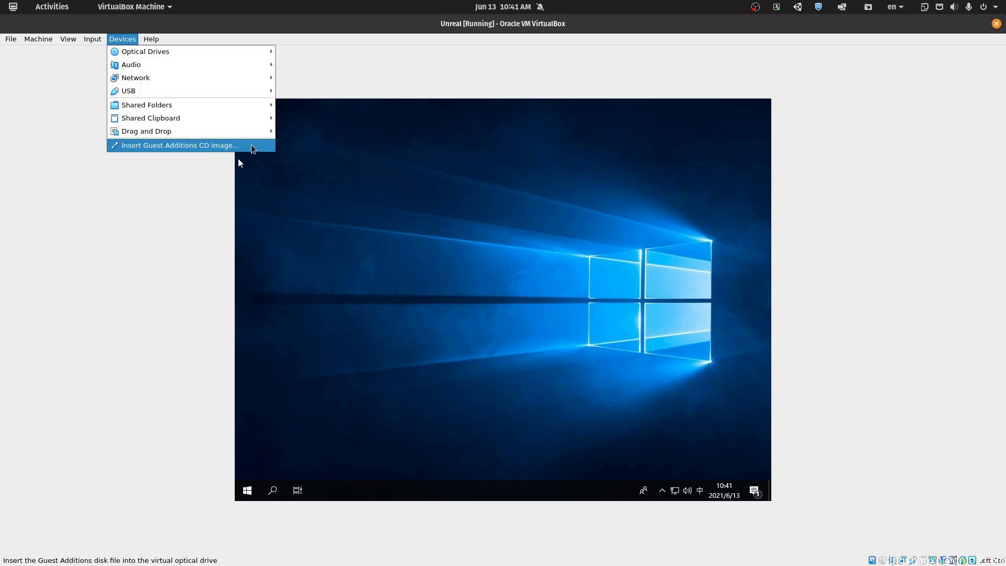
{"action": "left_click", "coordinate": [252, 149]}
{"action": "key", "text": "Return"}
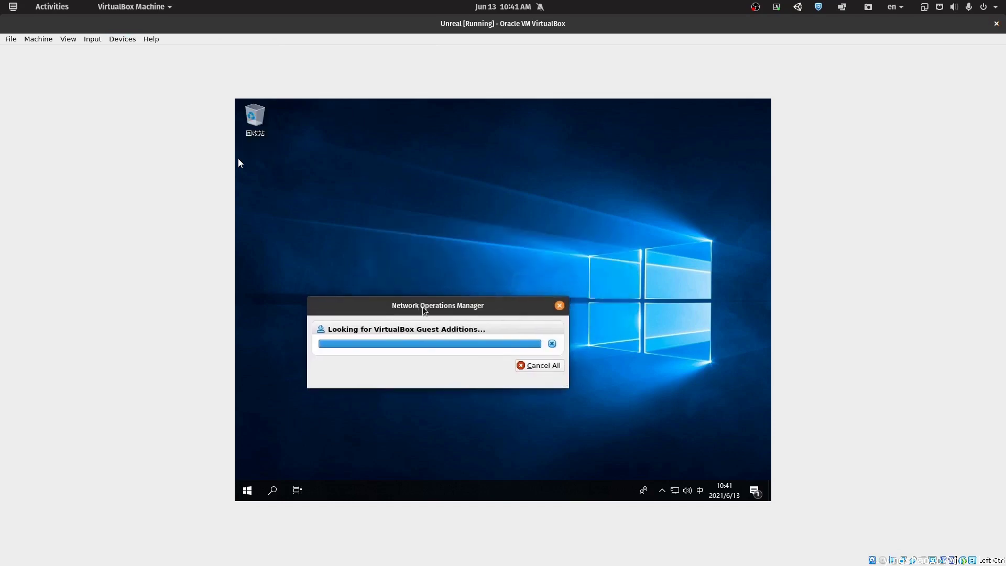
{"action": "left_click_drag", "start_coordinate": [391, 308], "coordinate": [386, 302]}
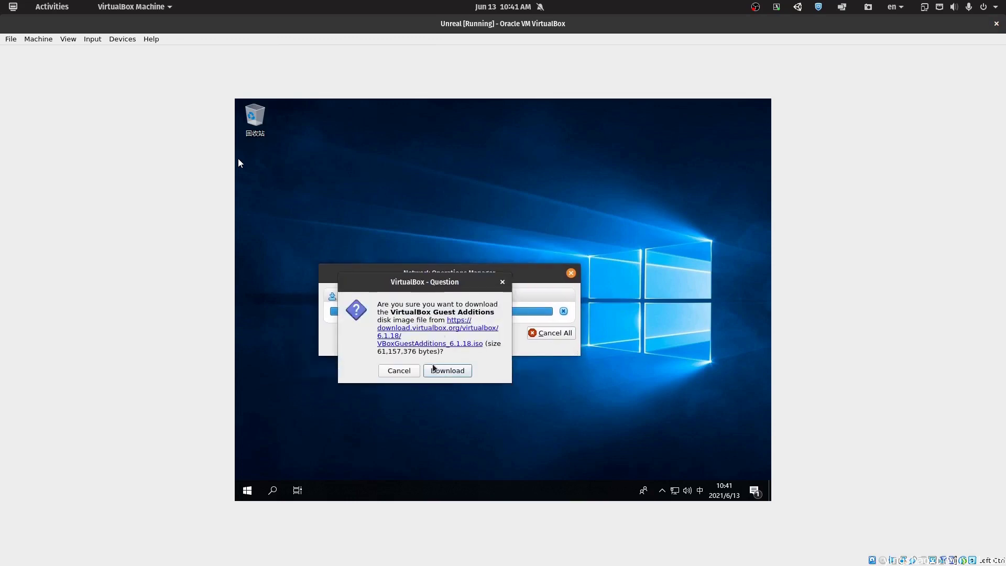
{"action": "left_click", "coordinate": [433, 369]}
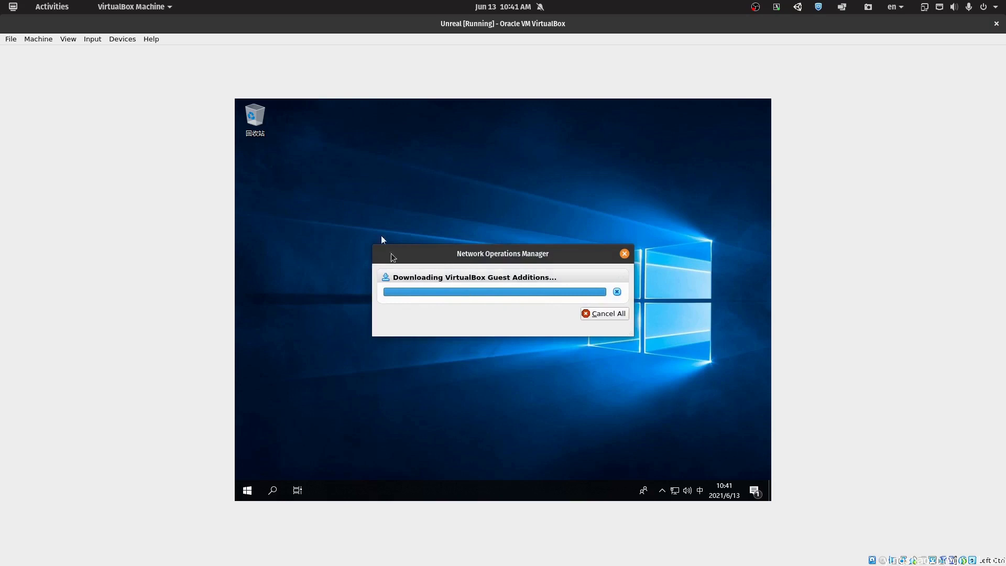
{"action": "left_click_drag", "start_coordinate": [486, 257], "coordinate": [431, 260]}
Switch the host computer's connection to the FargoWealth1000MBWIFI network and look through the available Wi-Fi networks.
{"action": "left_click", "coordinate": [968, 7]}
{"action": "left_click", "coordinate": [886, 92]}
{"action": "left_click", "coordinate": [892, 108]}
{"action": "left_click", "coordinate": [545, 318]}
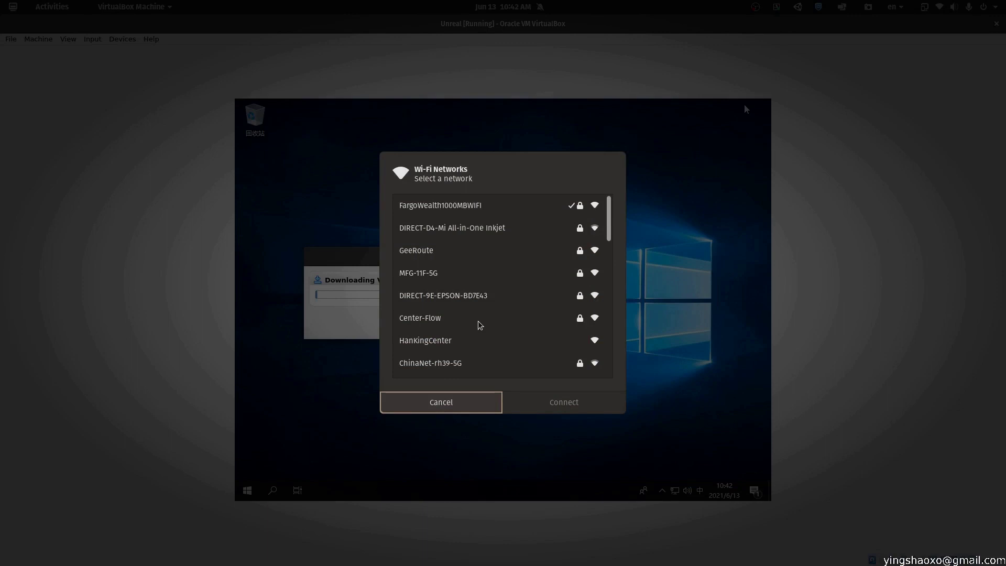
{"action": "scroll", "coordinate": [496, 278], "scroll_direction": "down", "scroll_amount": 7}
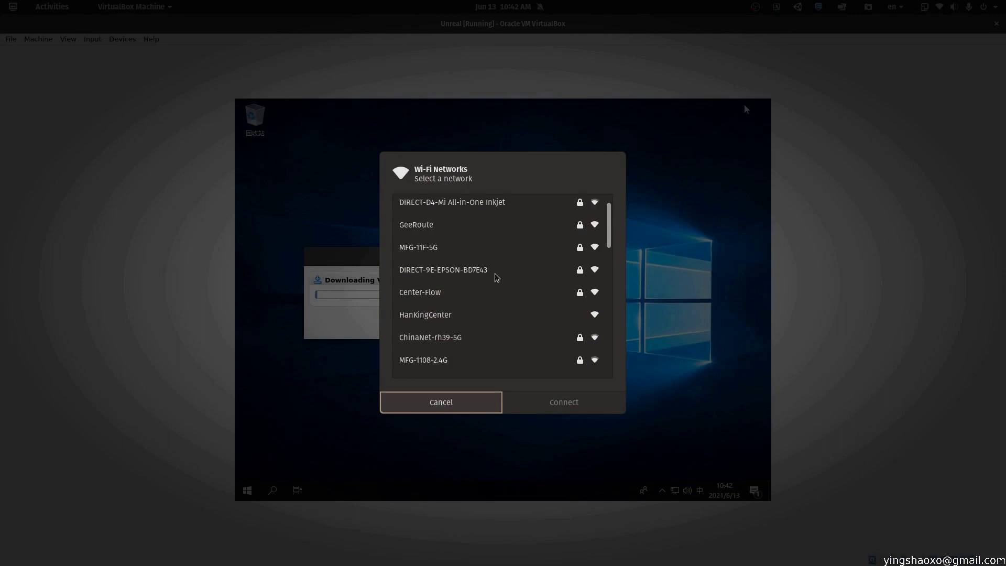
{"action": "scroll", "coordinate": [496, 293], "scroll_direction": "up", "scroll_amount": 7}
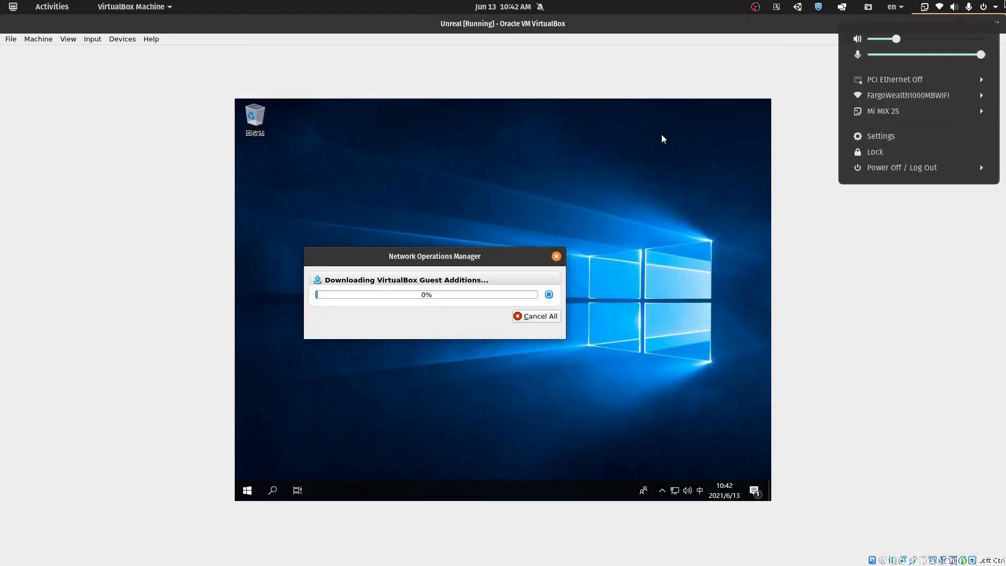
{"action": "key", "text": "Escape"}
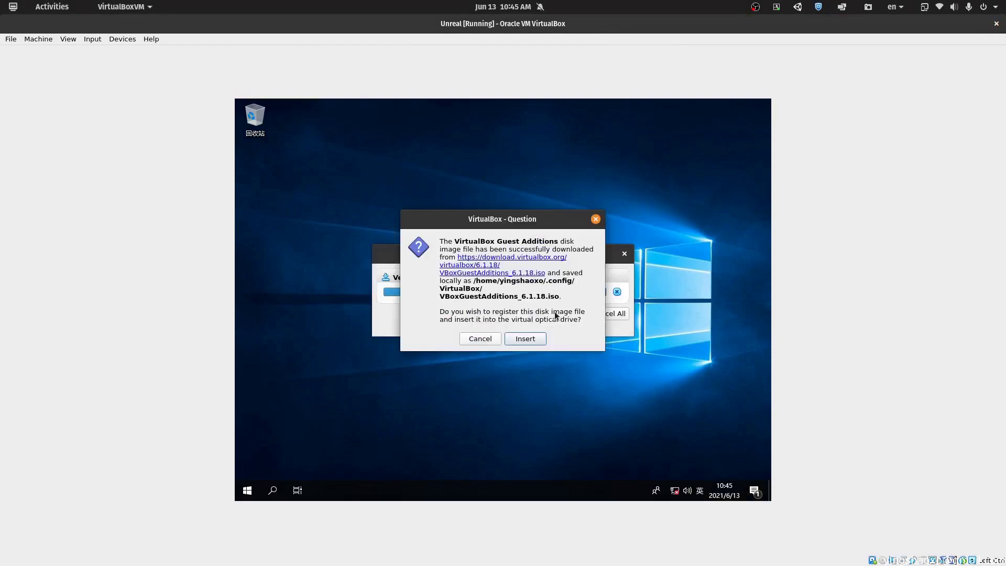
Insert the downloaded VBoxGuestAdditions_6.1.18.iso into the virtual optical drive.
{"action": "left_click", "coordinate": [540, 339]}
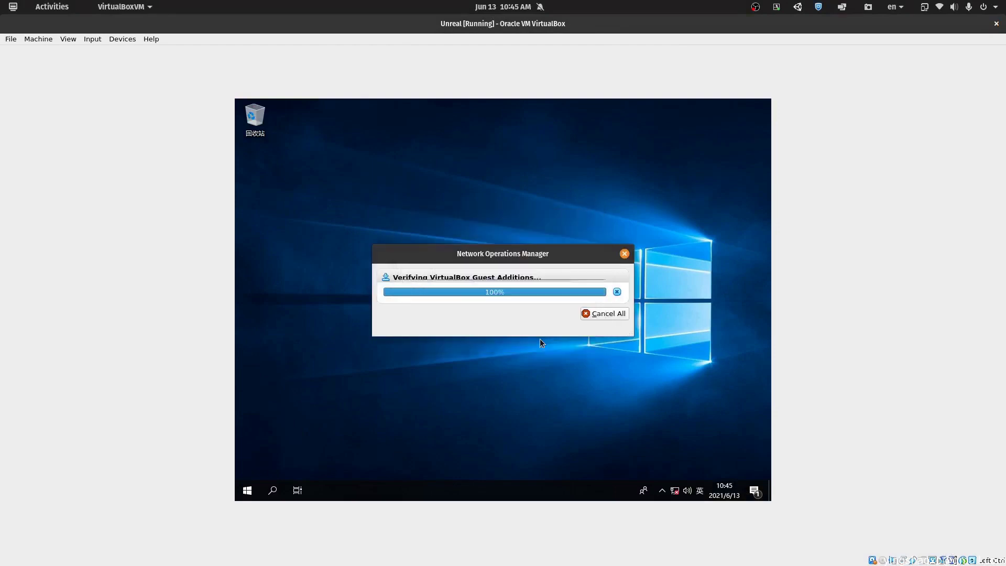
Search the guest Windows for "file" and place a 文件资源管理器 (File Explorer) shortcut on the desktop.
{"action": "left_click", "coordinate": [272, 490]}
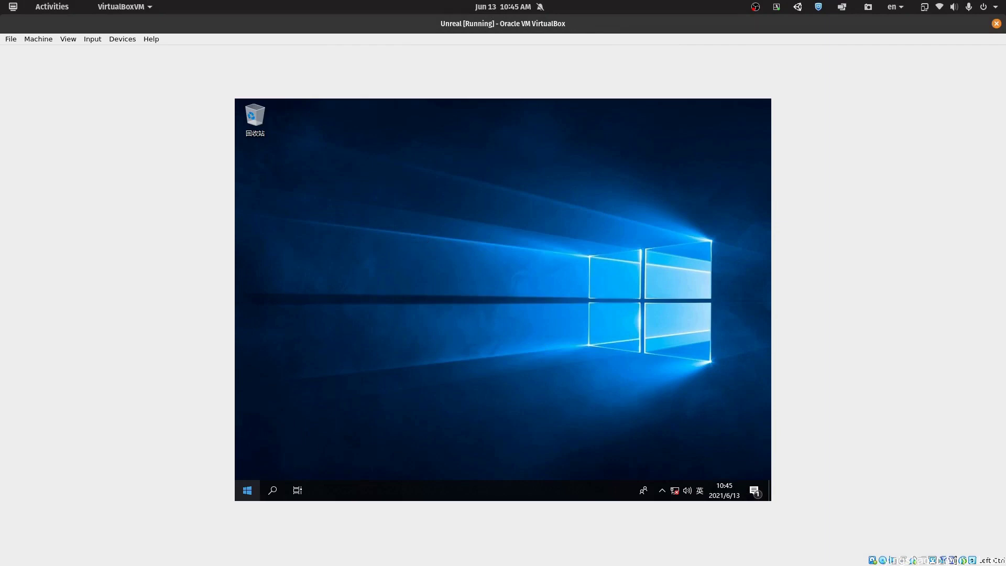
{"action": "key", "text": "shift"}
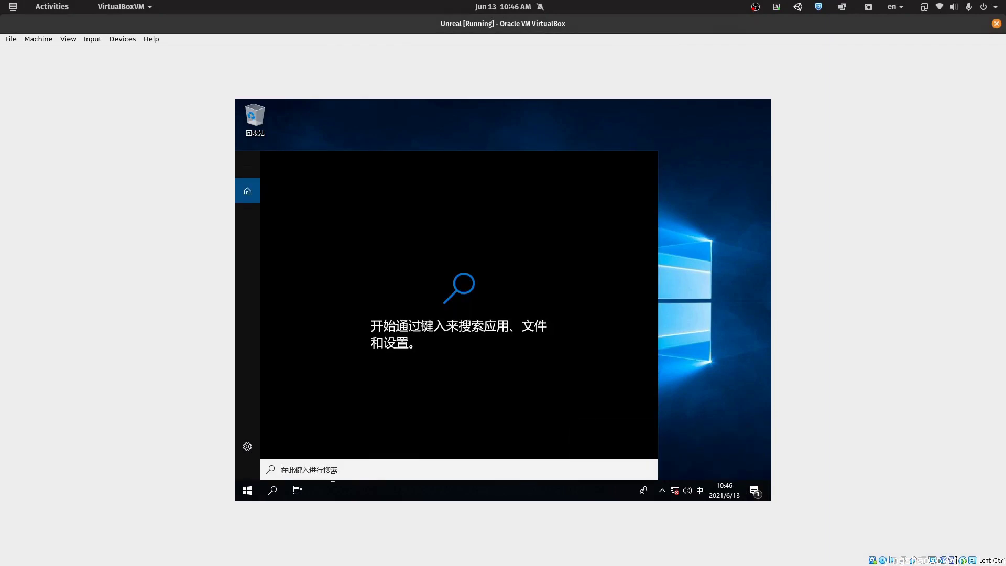
{"action": "type", "text": "file"}
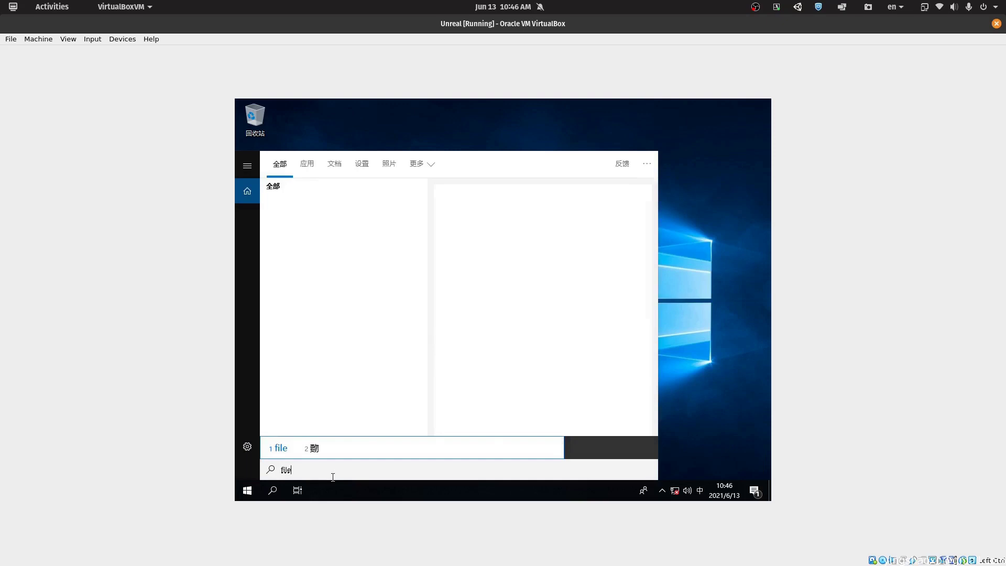
{"action": "key", "text": "shift"}
{"action": "type", "text": "s"}
{"action": "key", "text": "Escape"}
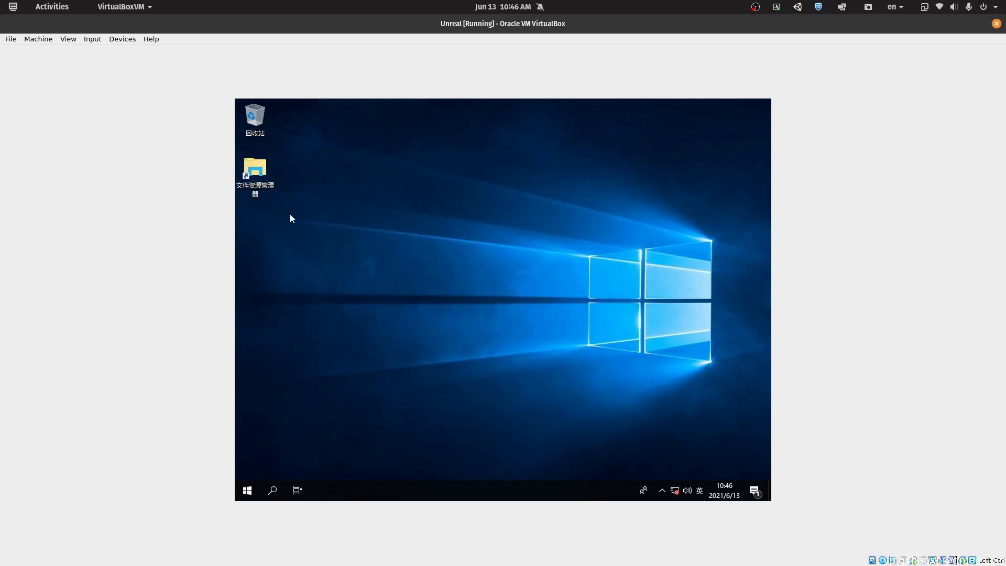
Open 此电脑 (This PC) in File Explorer and launch the VirtualBox Guest Additions installer from CD drive D.
{"action": "double_click", "coordinate": [271, 187]}
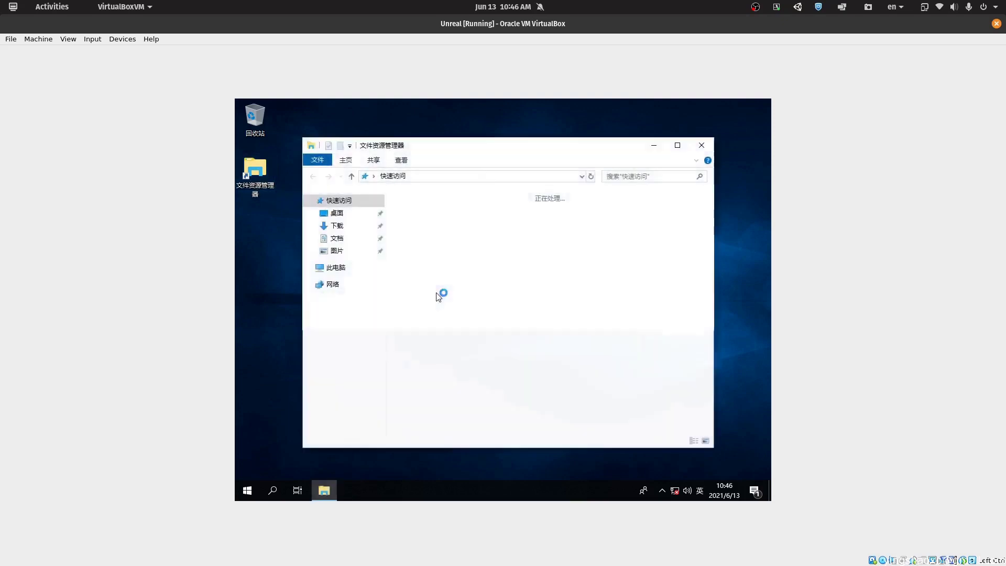
{"action": "left_click_drag", "start_coordinate": [483, 157], "coordinate": [466, 153]}
{"action": "left_click", "coordinate": [329, 278]}
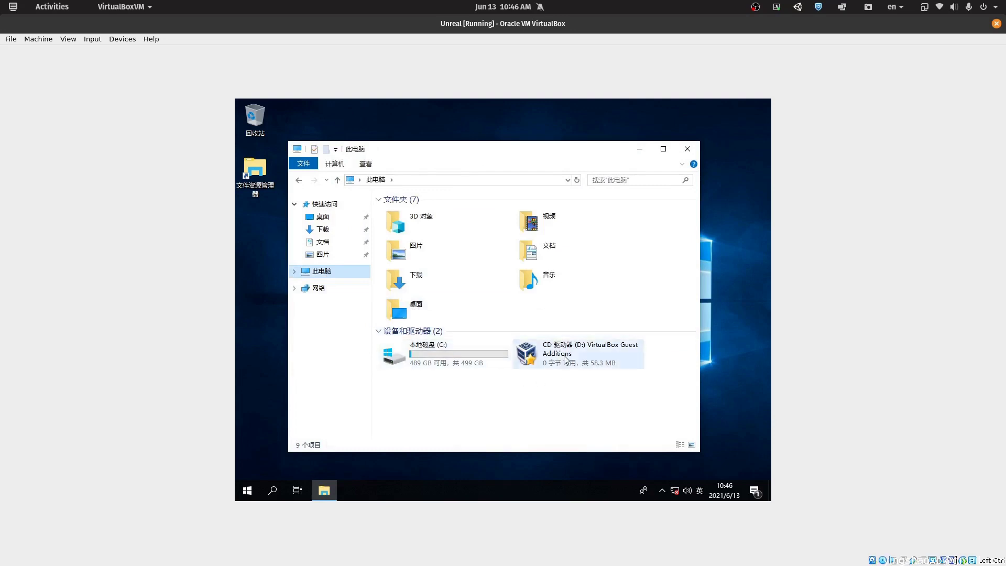
{"action": "left_click", "coordinate": [566, 360]}
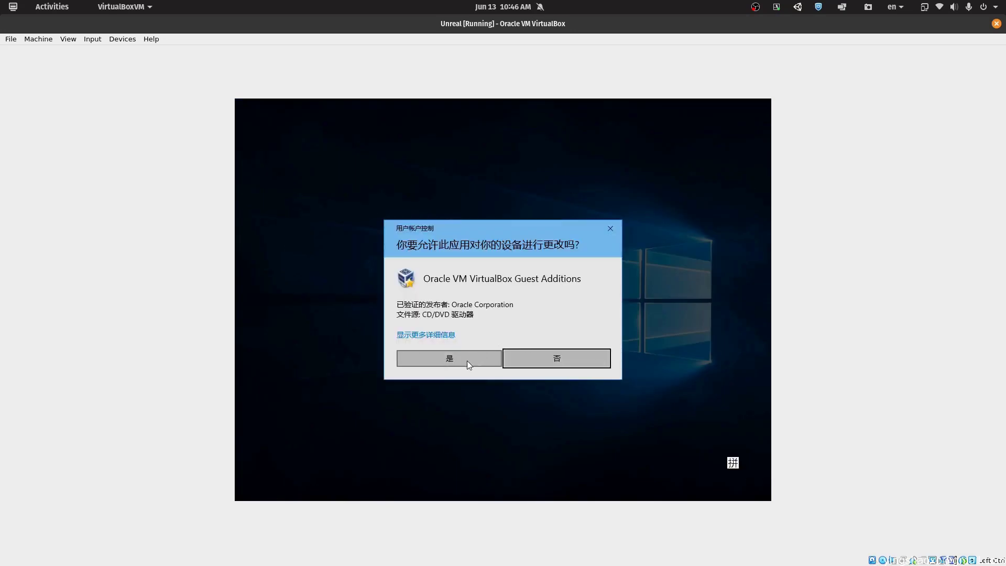
Allow the Guest Additions 6.1.18 installer to make changes, close File Explorer, and install the default components.
{"action": "left_click", "coordinate": [467, 360]}
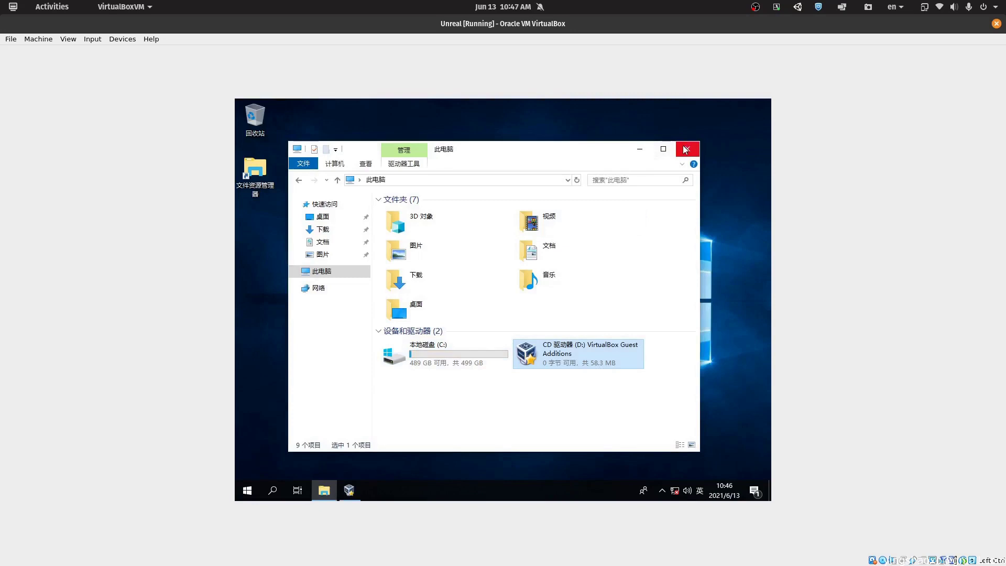
{"action": "left_click", "coordinate": [686, 149]}
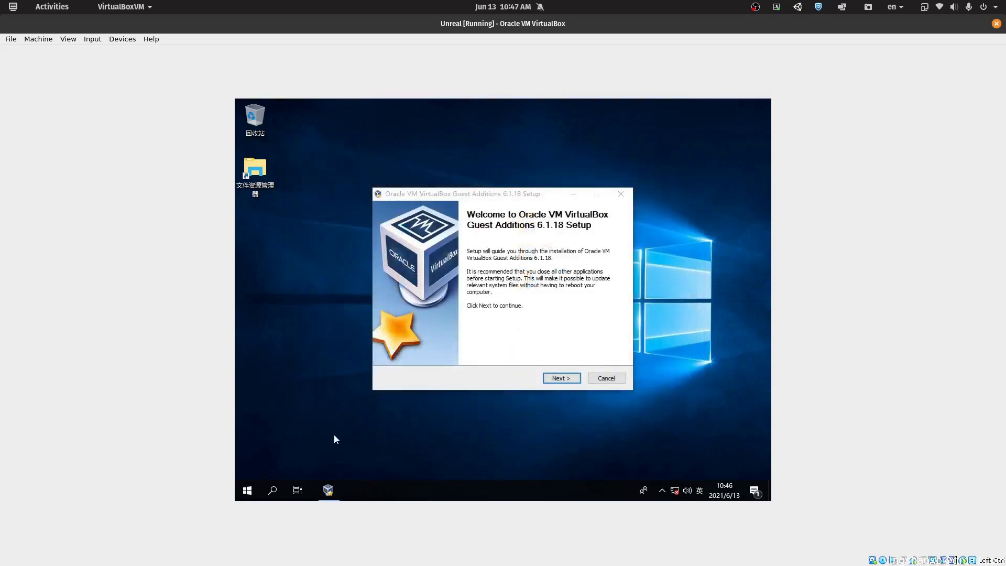
{"action": "left_click", "coordinate": [560, 379]}
{"action": "left_click", "coordinate": [562, 380]}
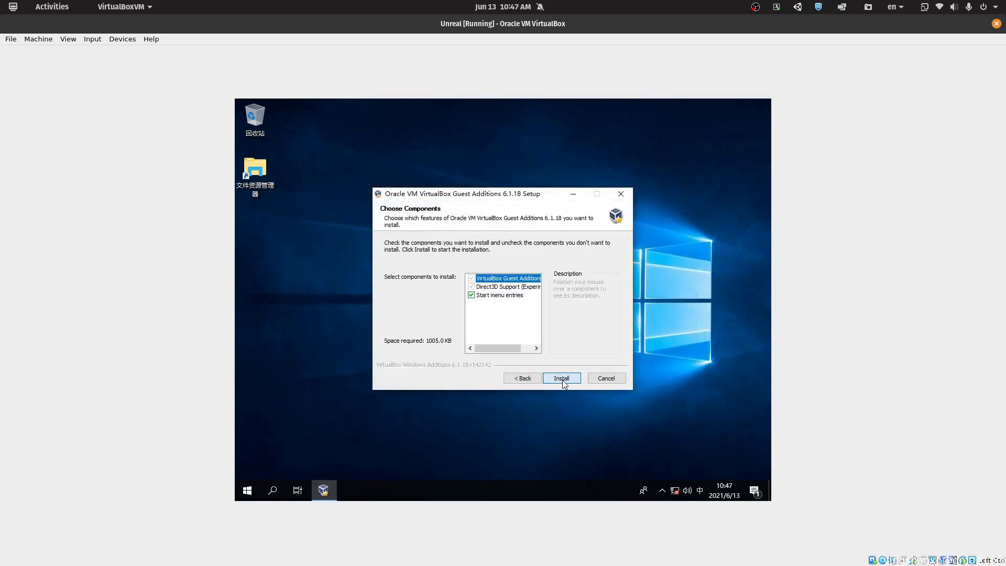
{"action": "left_click", "coordinate": [562, 380]}
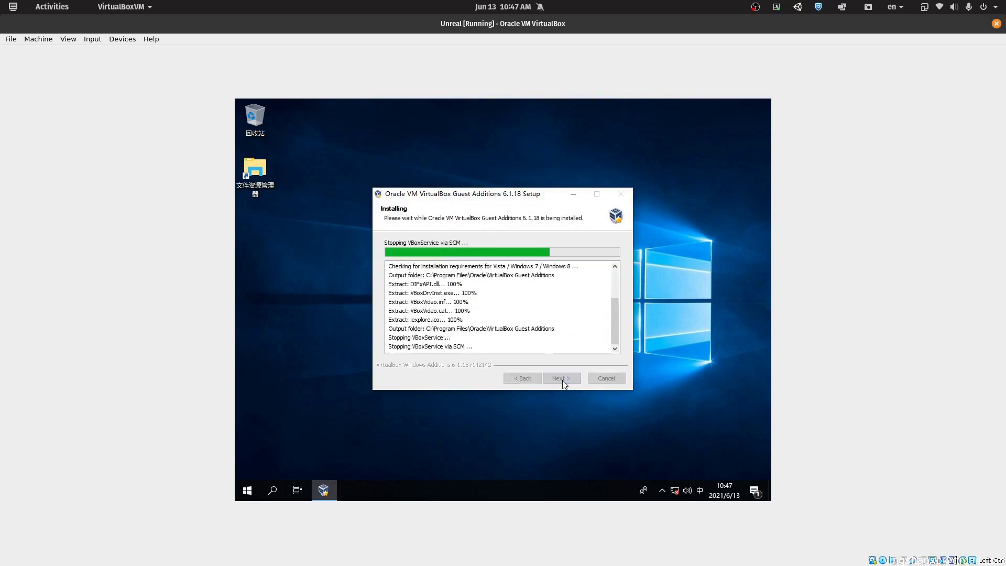
{"action": "key", "text": "Return"}
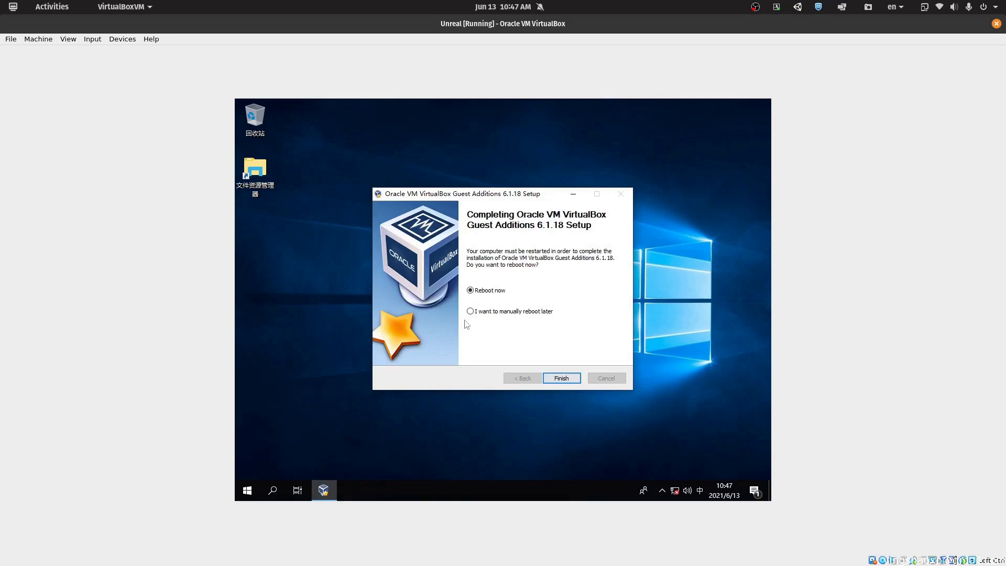
{"action": "left_click_drag", "start_coordinate": [490, 201], "coordinate": [456, 186]}
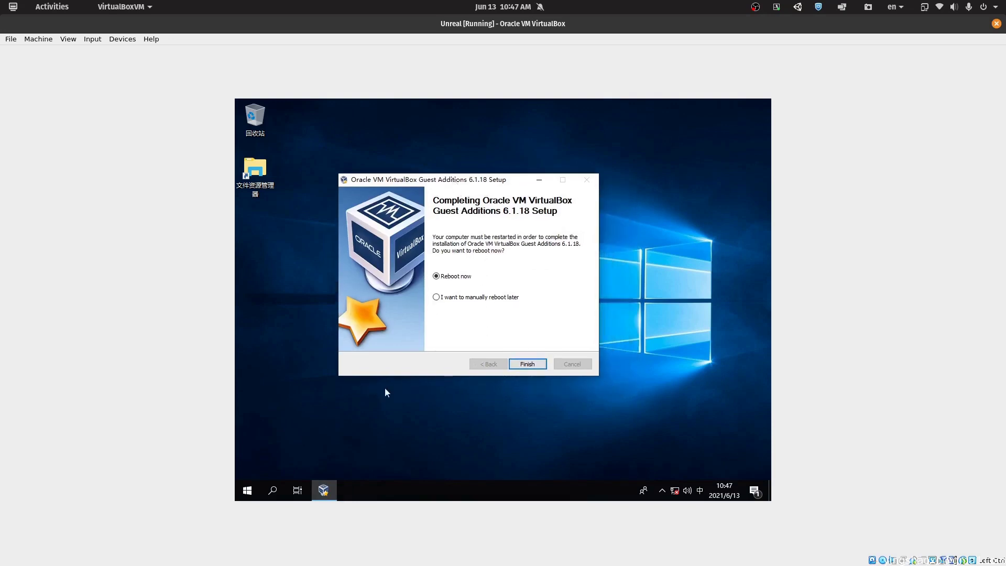
Open the 区域 (Region) page of the guest's Windows settings and look through the available regional formats.
{"action": "left_click", "coordinate": [248, 491]}
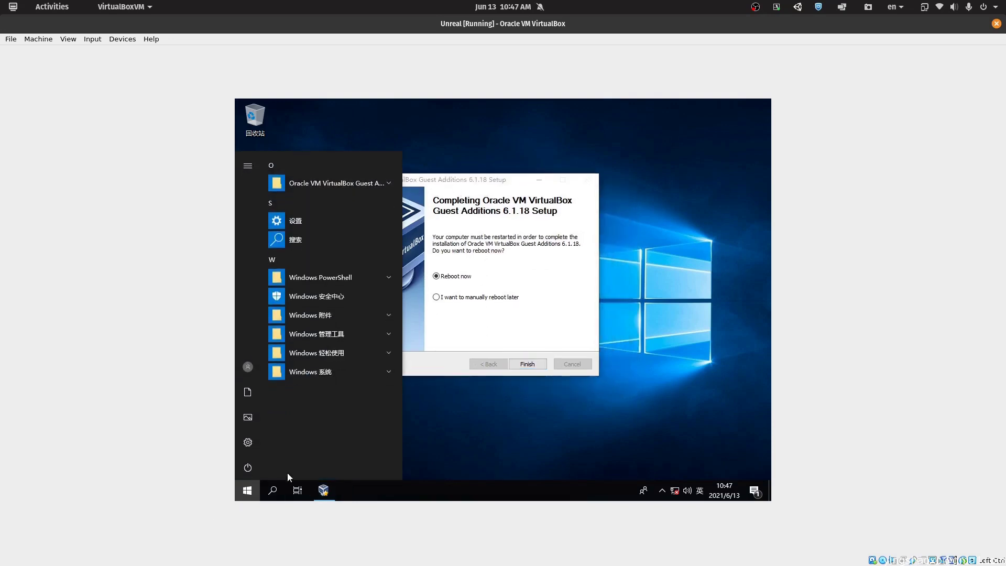
{"action": "left_click", "coordinate": [255, 446]}
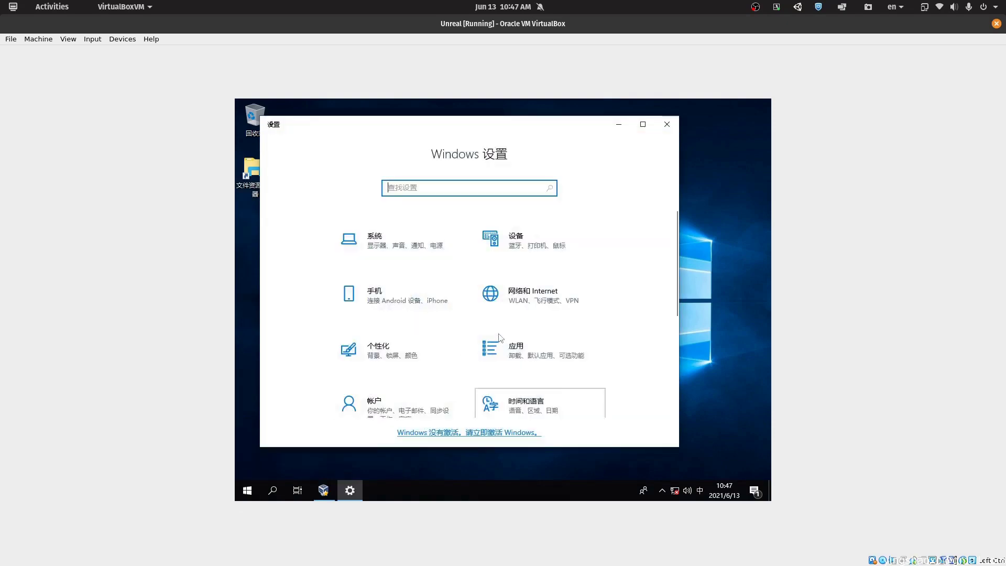
{"action": "left_click", "coordinate": [301, 260]}
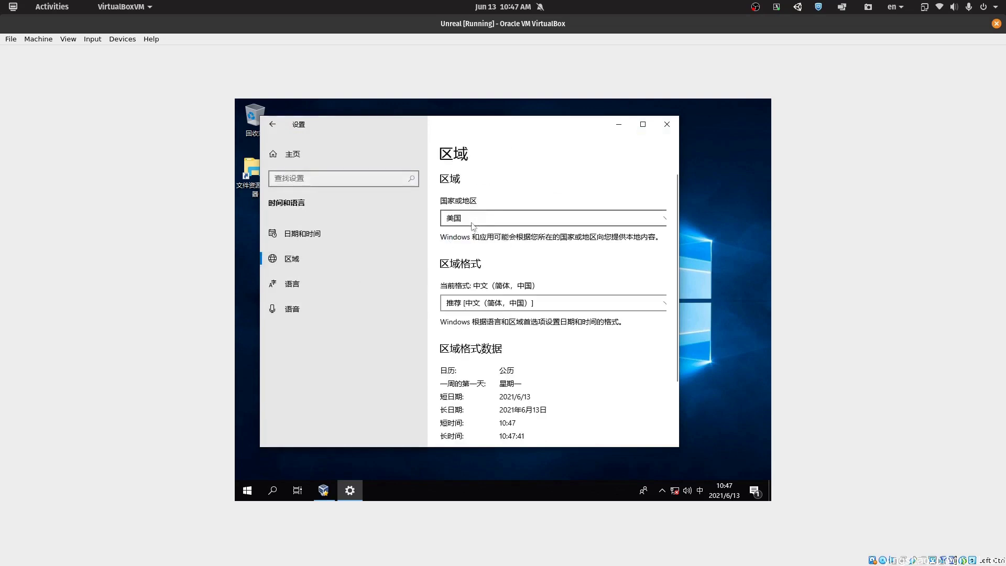
{"action": "left_click", "coordinate": [479, 297]}
{"action": "left_click", "coordinate": [399, 355]}
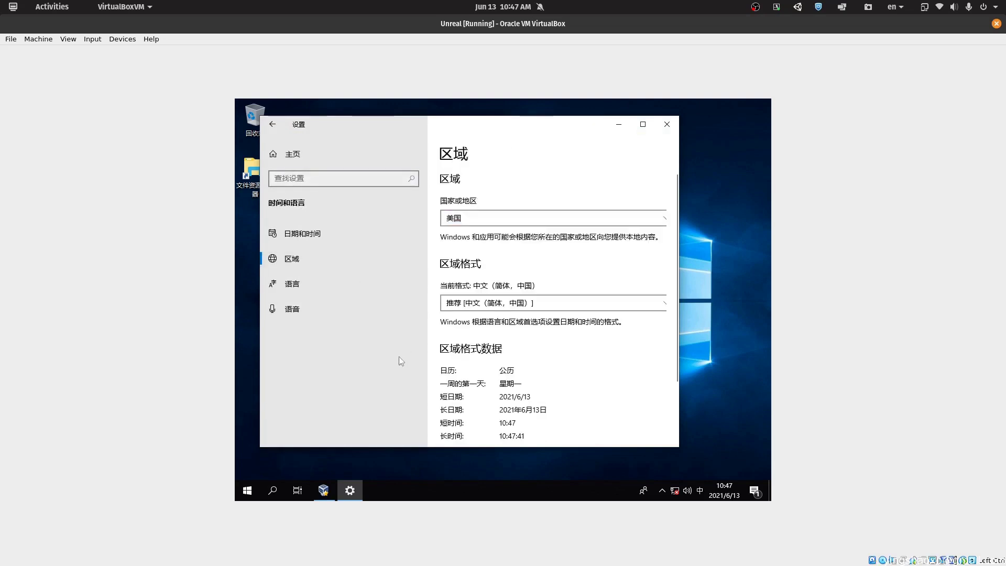
{"action": "left_click", "coordinate": [495, 309]}
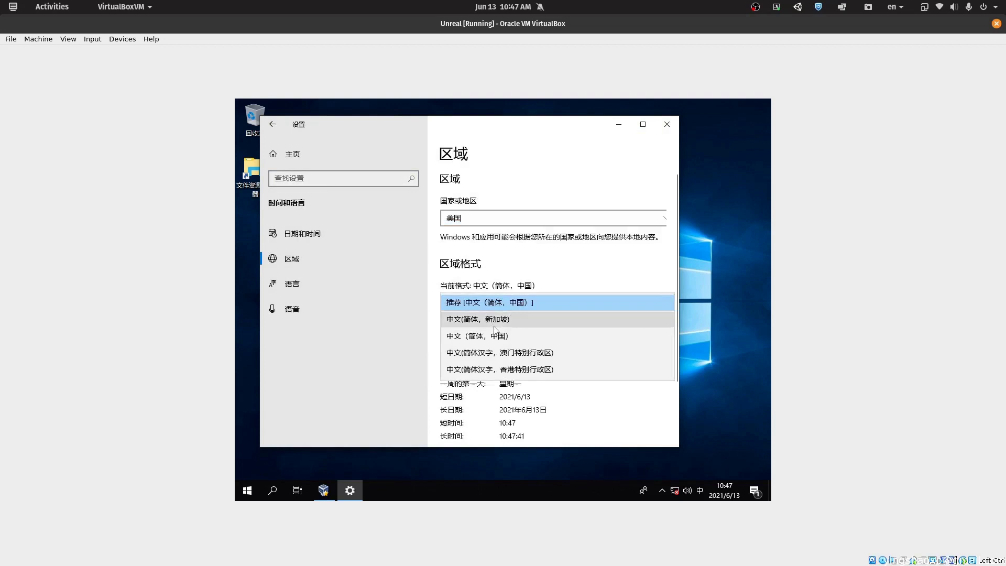
{"action": "left_click", "coordinate": [410, 391]}
Open the additional date, time and regional settings, view the 区域 format dialog, and close the Clock and Region window.
{"action": "scroll", "coordinate": [474, 375], "scroll_direction": "down", "scroll_amount": 3}
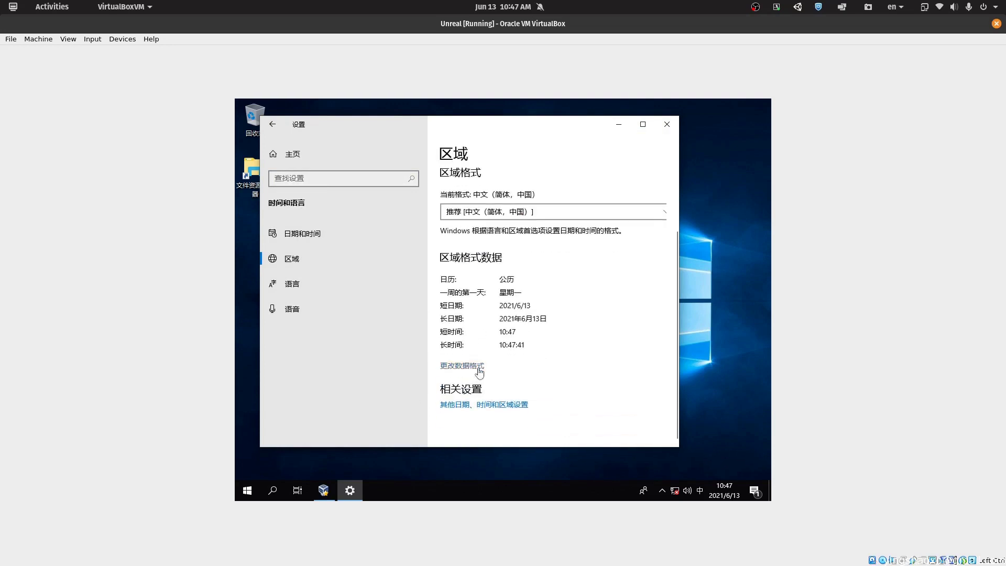
{"action": "left_click", "coordinate": [477, 408]}
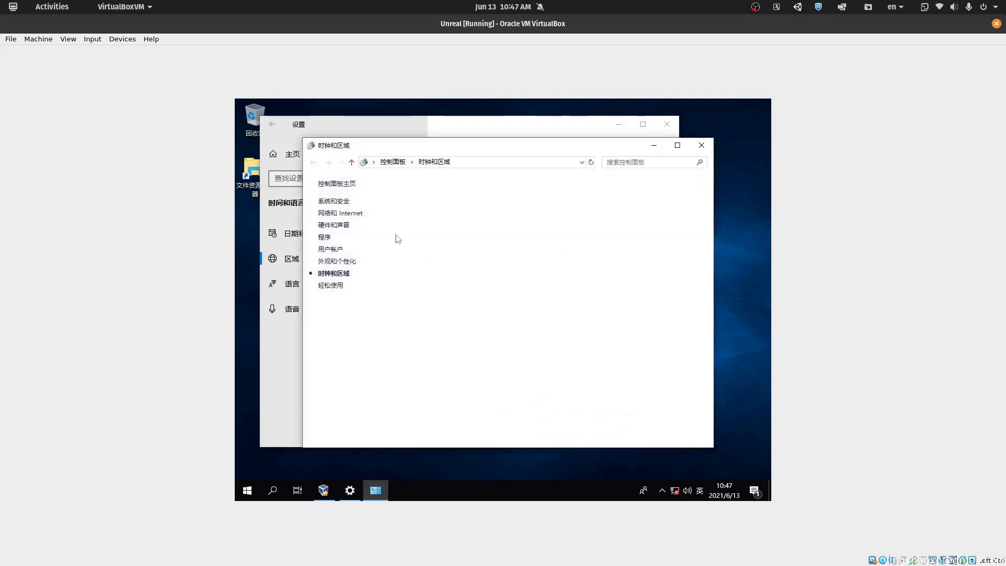
{"action": "left_click", "coordinate": [460, 224]}
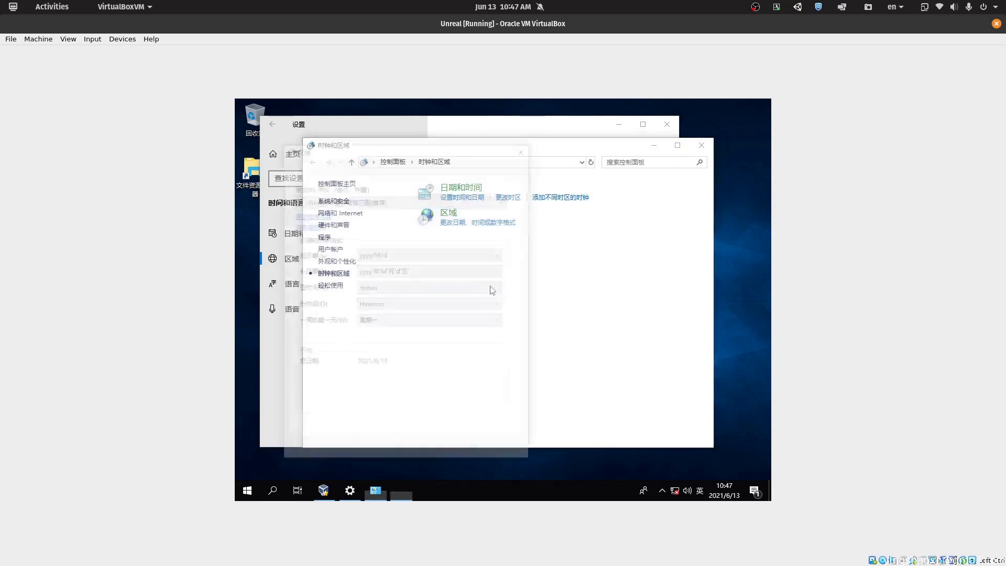
{"action": "key", "text": "Escape"}
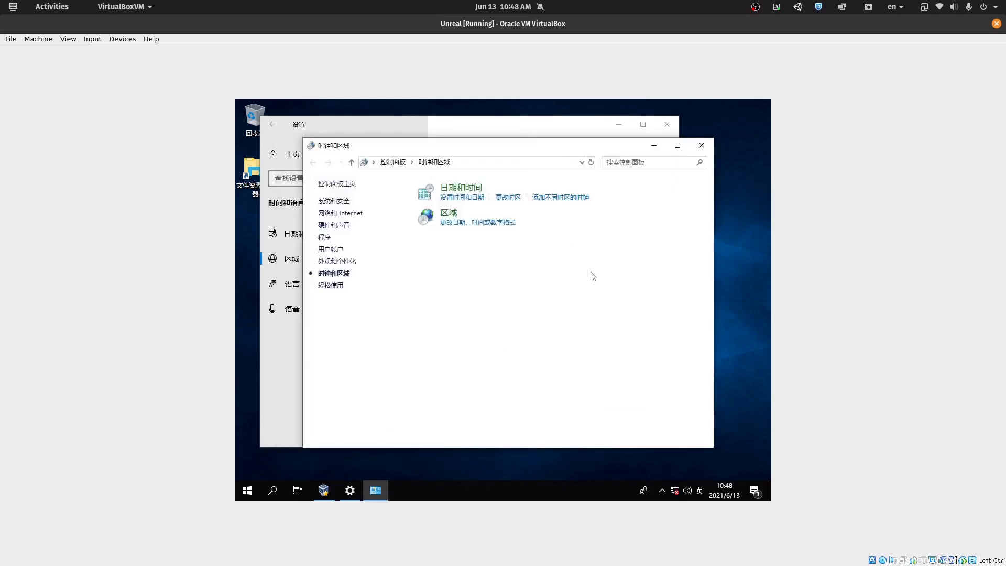
{"action": "left_click", "coordinate": [702, 145]}
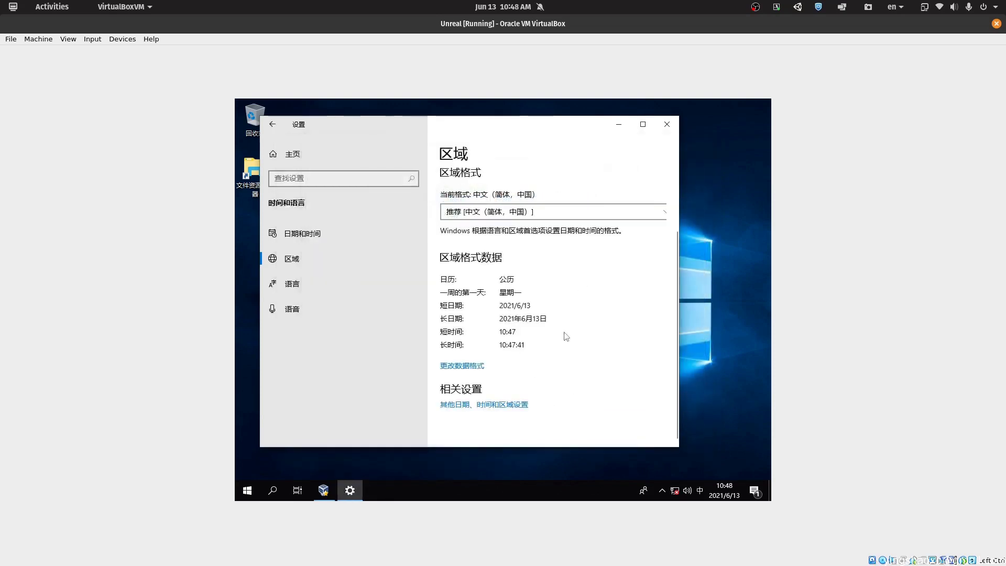
Start adding a language on the 语言 (Language) page and search the installable languages for "english us".
{"action": "left_click", "coordinate": [328, 288]}
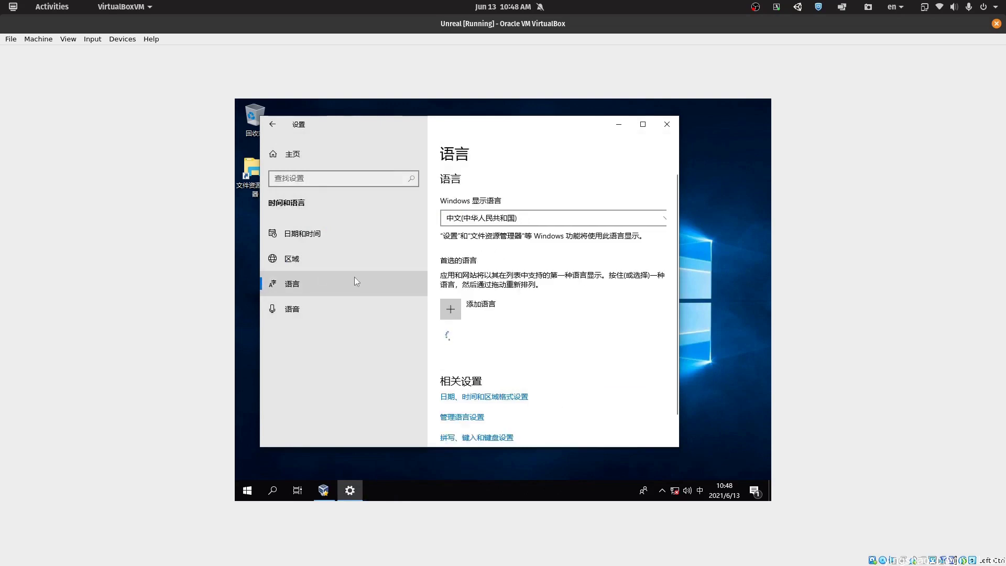
{"action": "left_click", "coordinate": [454, 311]}
{"action": "type", "text": "eng"}
{"action": "key", "text": "shift"}
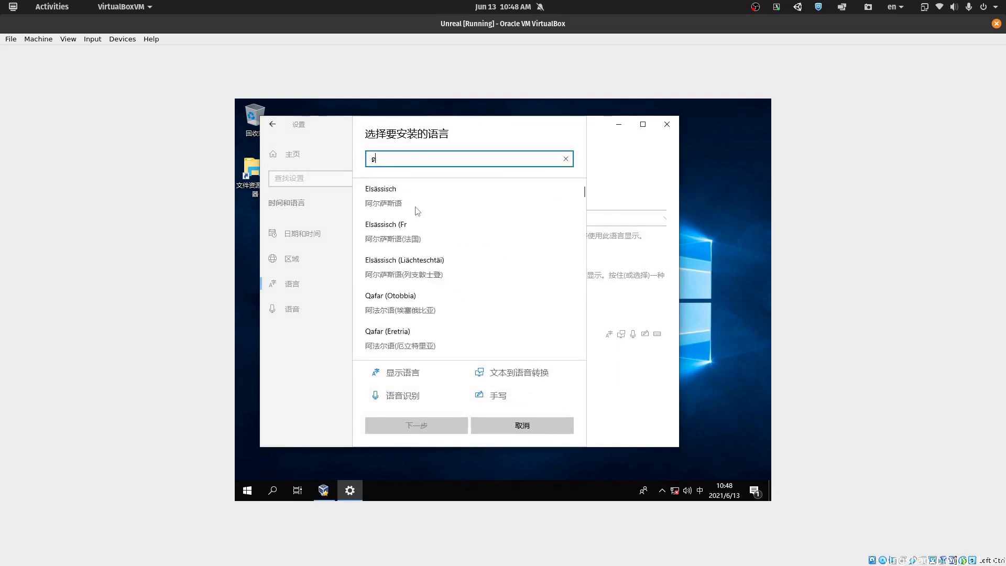
{"action": "type", "text": "lish us"}
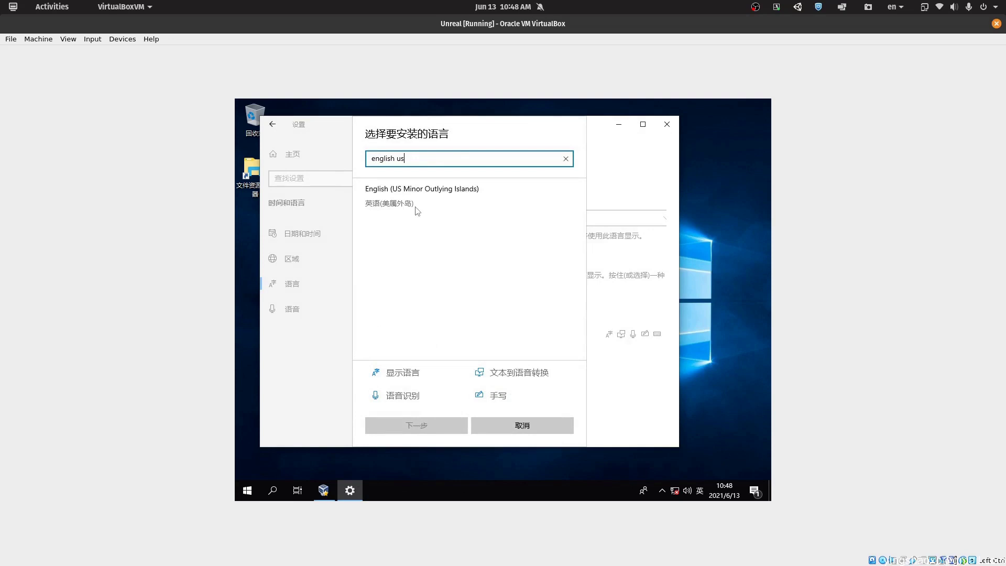
Replace the language search with "US" and install English (United States).
{"action": "key", "text": "BackSpace"}
{"action": "key", "text": "BackSpace"}
{"action": "key", "text": "BackSpace"}
{"action": "key", "text": "BackSpace"}
{"action": "key", "text": "BackSpace"}
{"action": "key", "text": "BackSpace"}
{"action": "key", "text": "BackSpace"}
{"action": "key", "text": "BackSpace"}
{"action": "key", "text": "BackSpace"}
{"action": "key", "text": "BackSpace"}
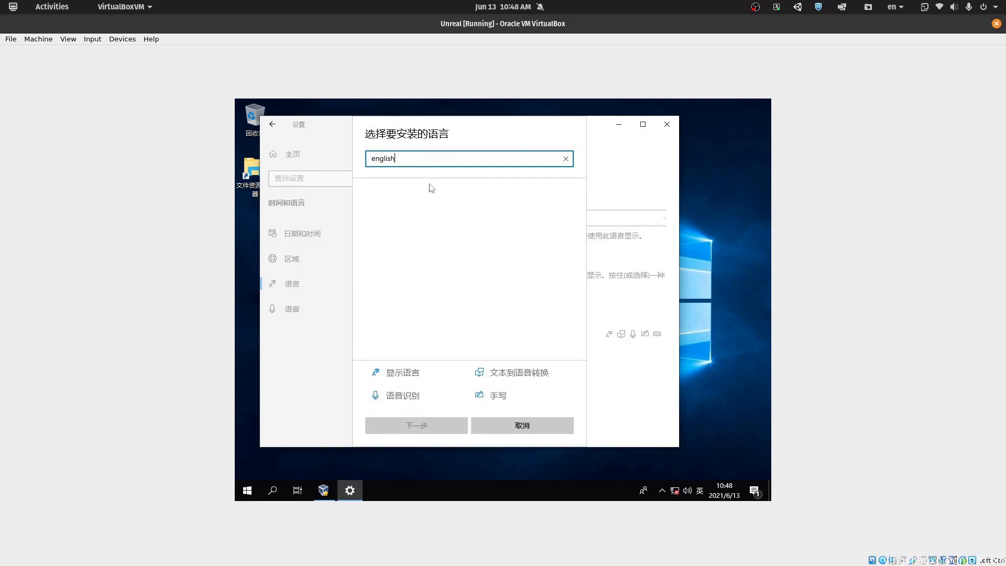
{"action": "type", "text": "US"}
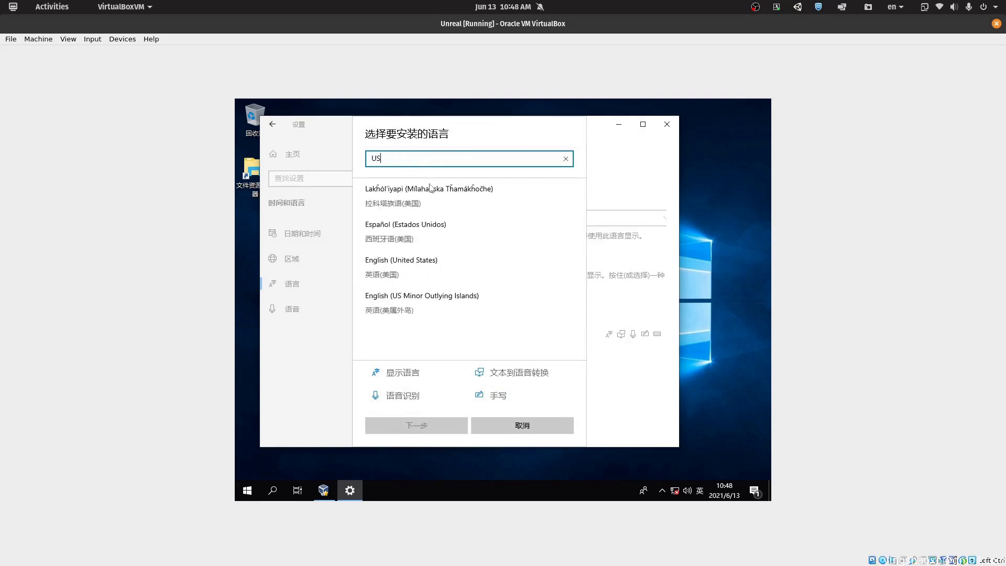
{"action": "left_click", "coordinate": [412, 279]}
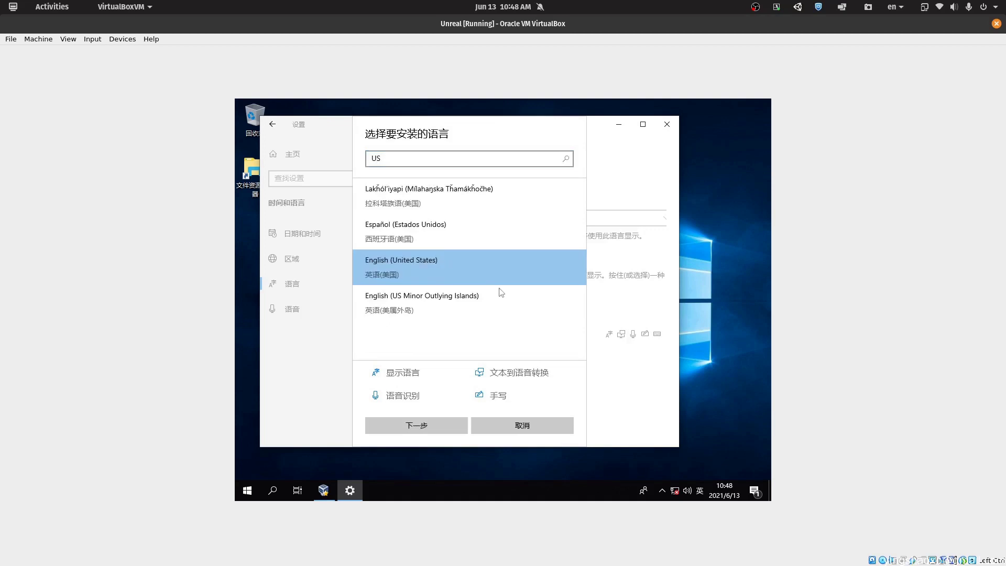
{"action": "left_click", "coordinate": [433, 425]}
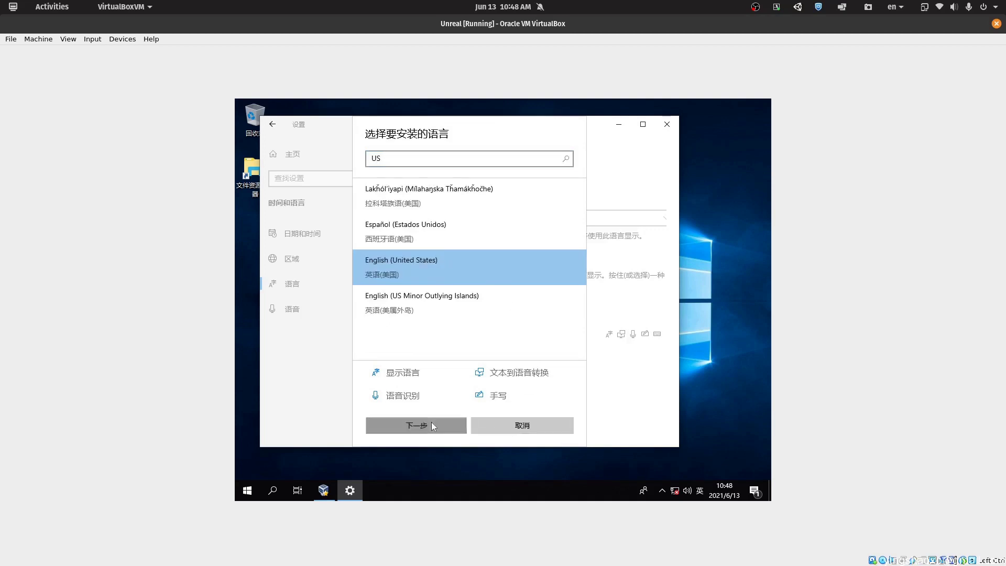
{"action": "left_click", "coordinate": [417, 425]}
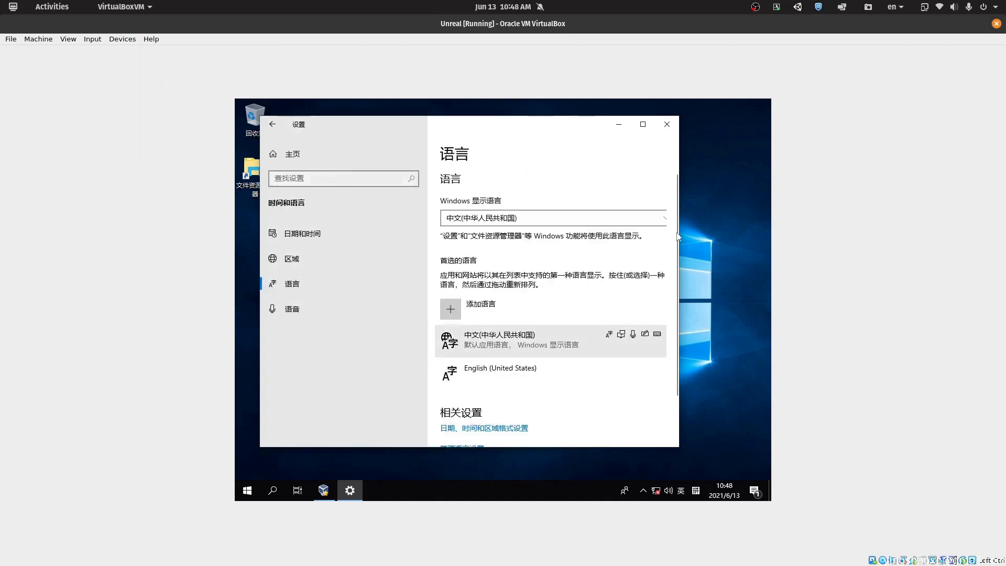
Download the 基本输入法 (basic typing) package in the English (United States) language options and close Settings.
{"action": "left_click", "coordinate": [580, 322]}
{"action": "left_click", "coordinate": [579, 356]}
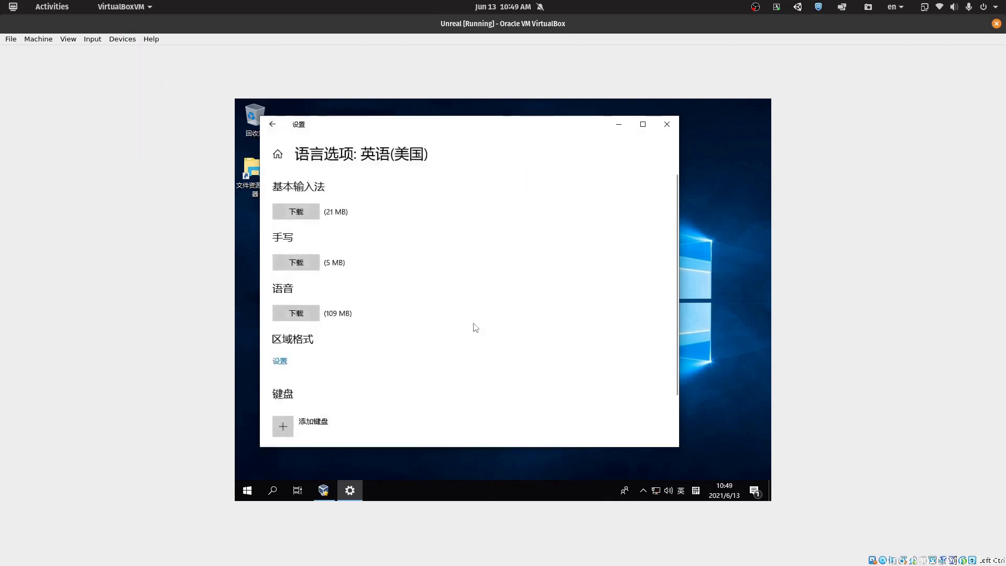
{"action": "left_click", "coordinate": [308, 214]}
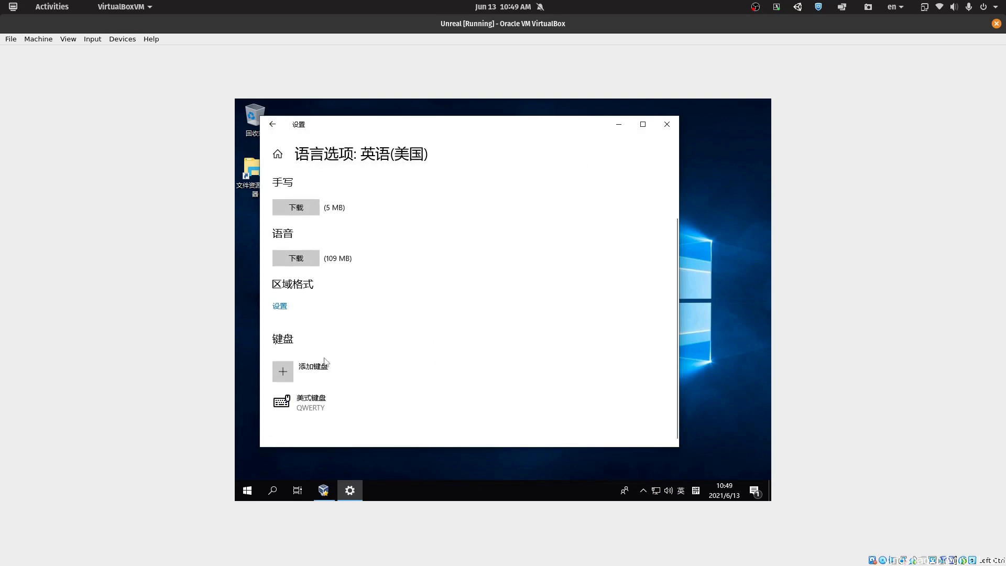
{"action": "left_click", "coordinate": [272, 123]}
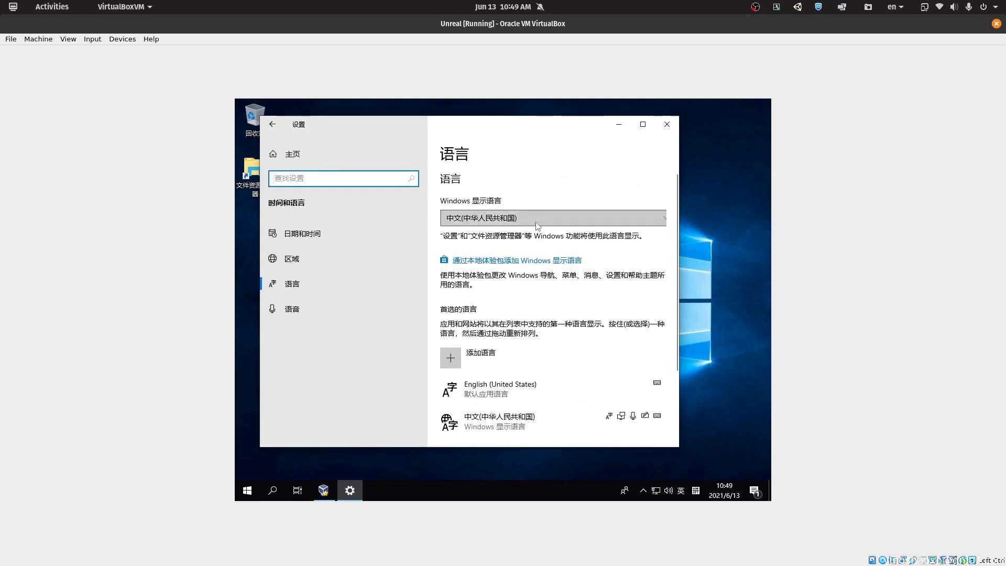
{"action": "scroll", "coordinate": [504, 291], "scroll_direction": "down", "scroll_amount": 3}
{"action": "left_click", "coordinate": [667, 124]}
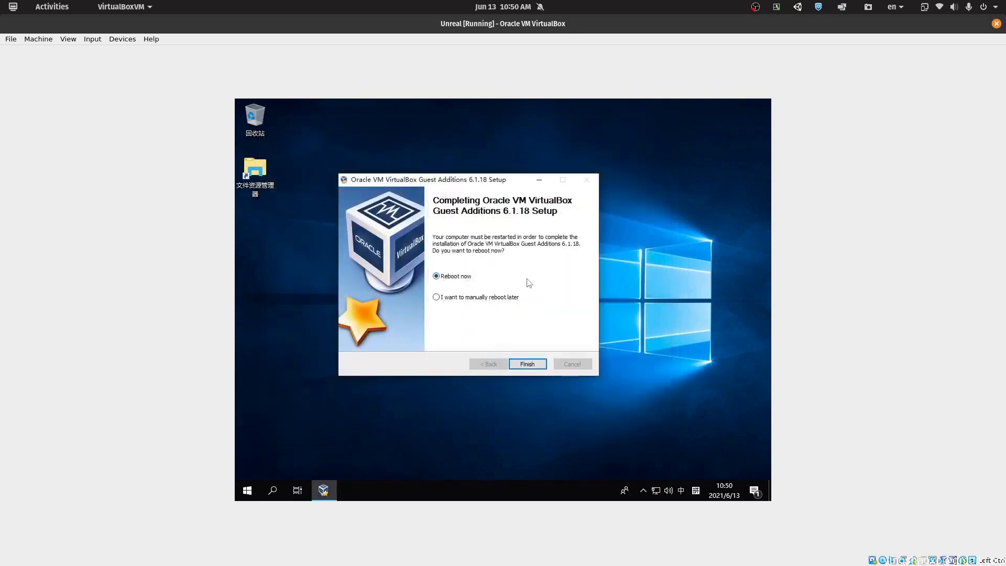
{"action": "left_click", "coordinate": [120, 40]}
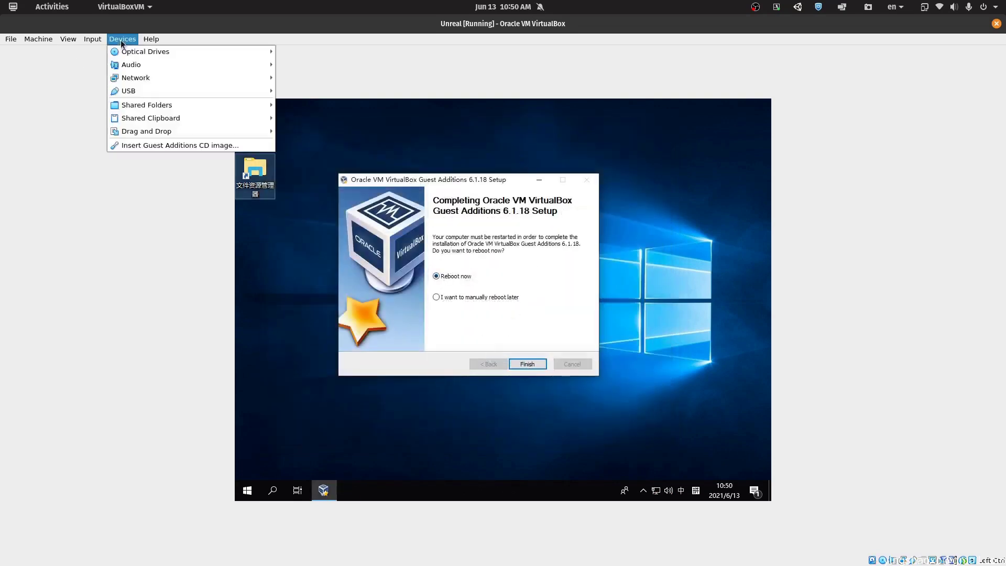
{"action": "mouse_move", "coordinate": [154, 101]}
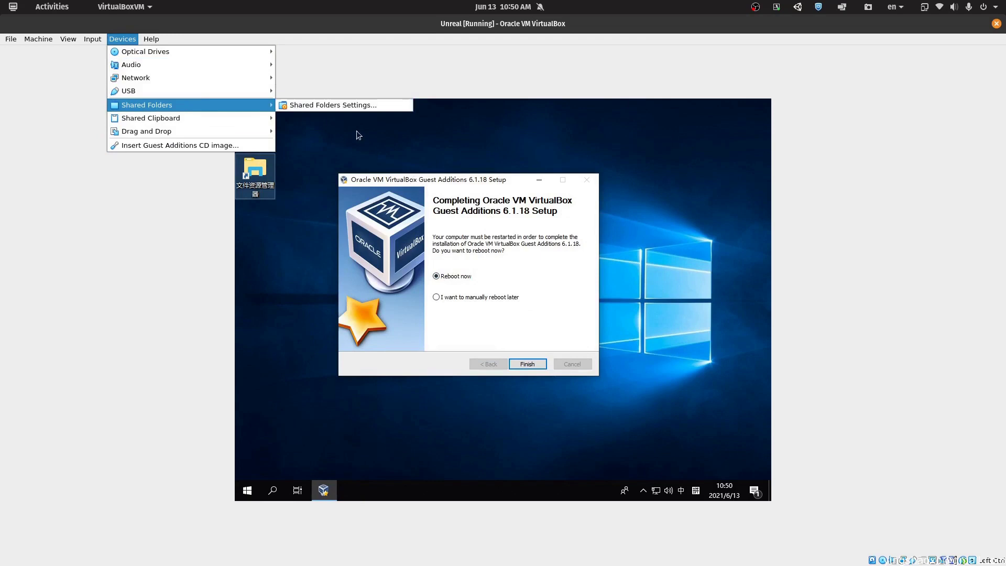
{"action": "left_click", "coordinate": [341, 104]}
{"action": "left_click_drag", "start_coordinate": [492, 133], "coordinate": [459, 184]}
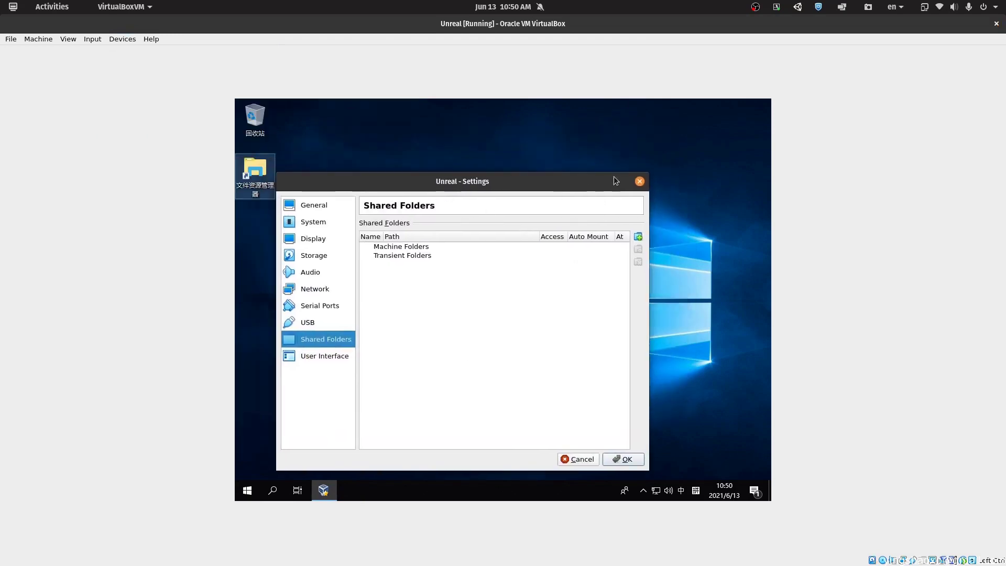
{"action": "left_click", "coordinate": [634, 177]}
Start adding a shared folder to the Unreal machine and choose the host drive folder 100 as its path.
{"action": "left_click", "coordinate": [122, 39]}
{"action": "mouse_move", "coordinate": [246, 109]}
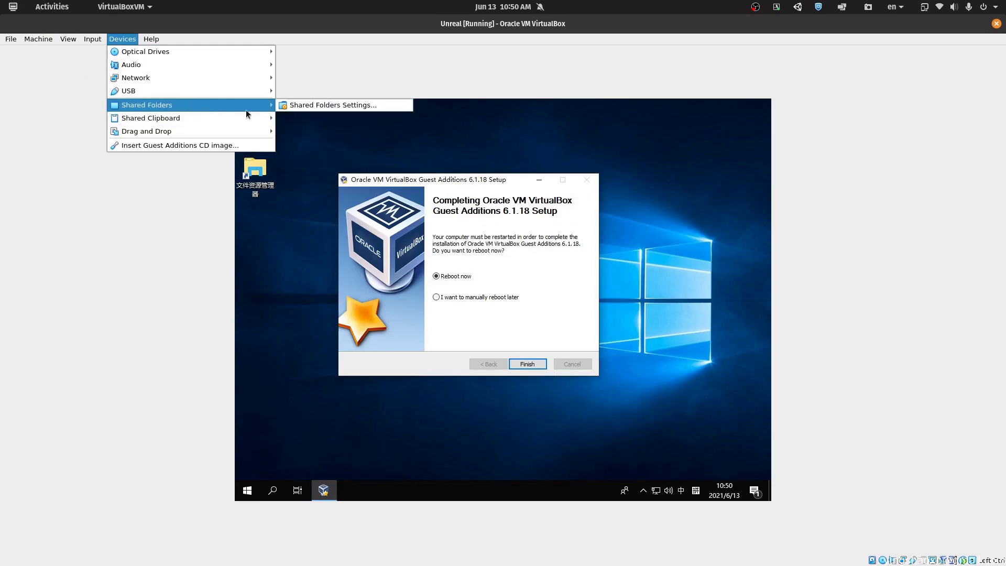
{"action": "left_click", "coordinate": [292, 108]}
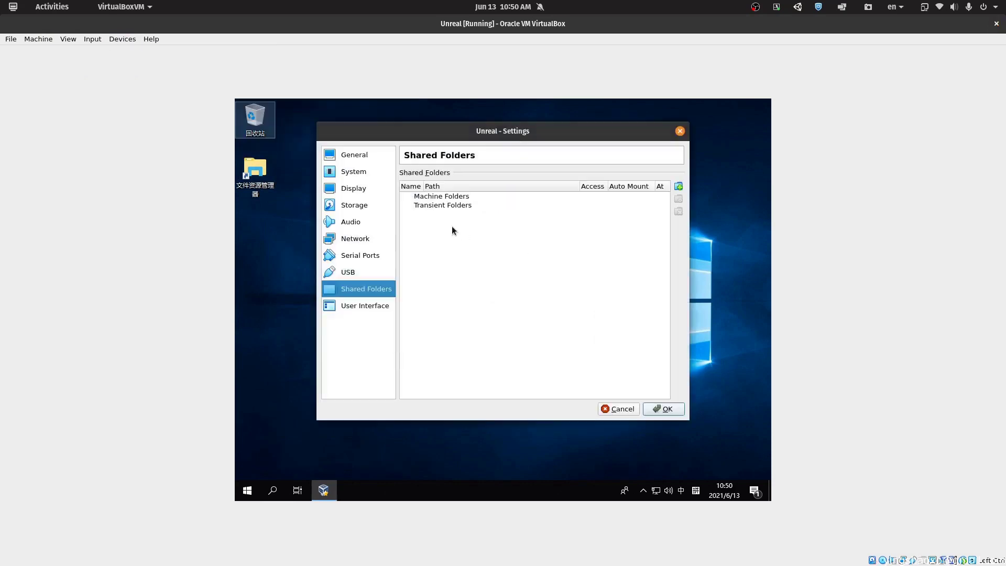
{"action": "left_click", "coordinate": [676, 185]}
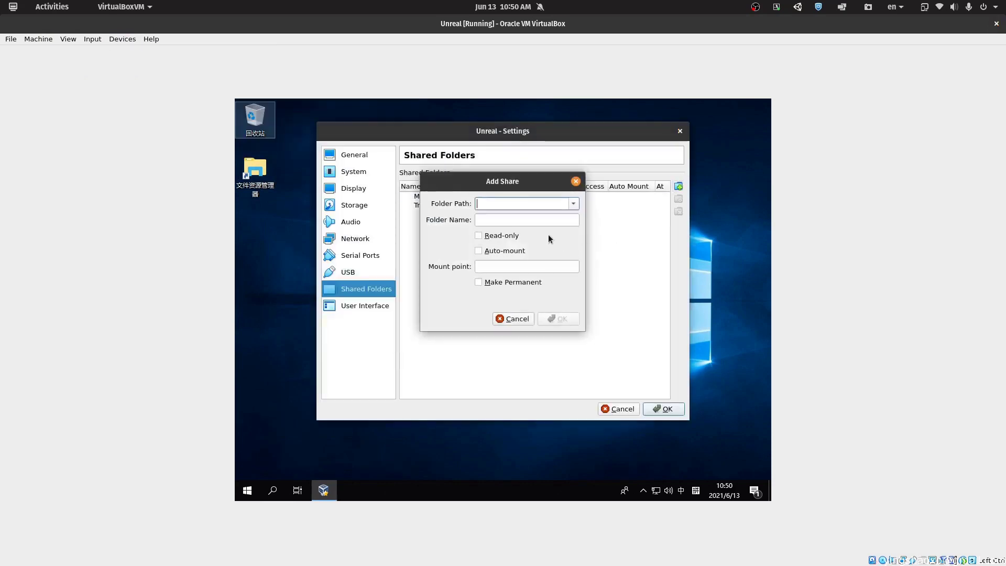
{"action": "left_click", "coordinate": [580, 205]}
{"action": "left_click", "coordinate": [504, 217]}
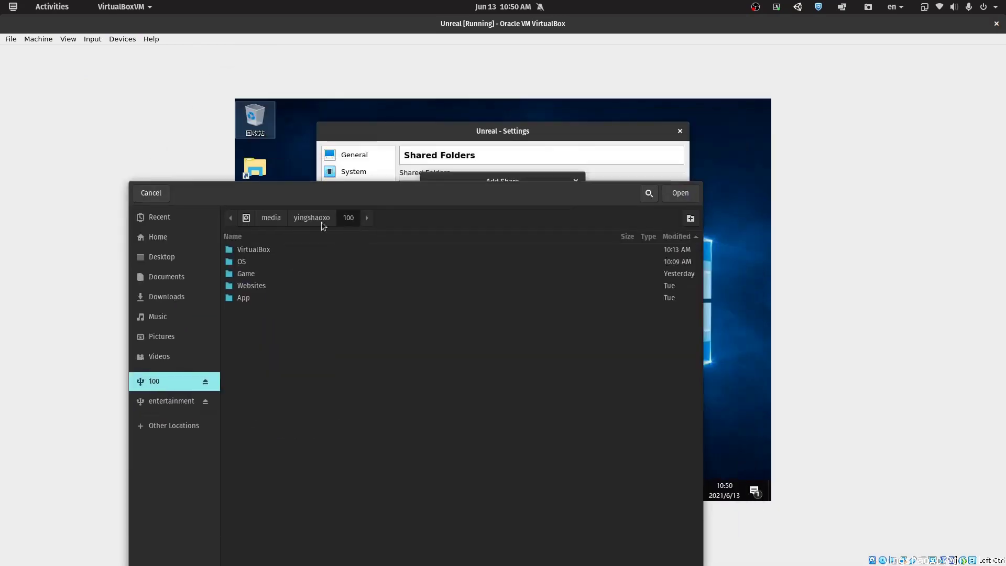
{"action": "left_click", "coordinate": [681, 193]}
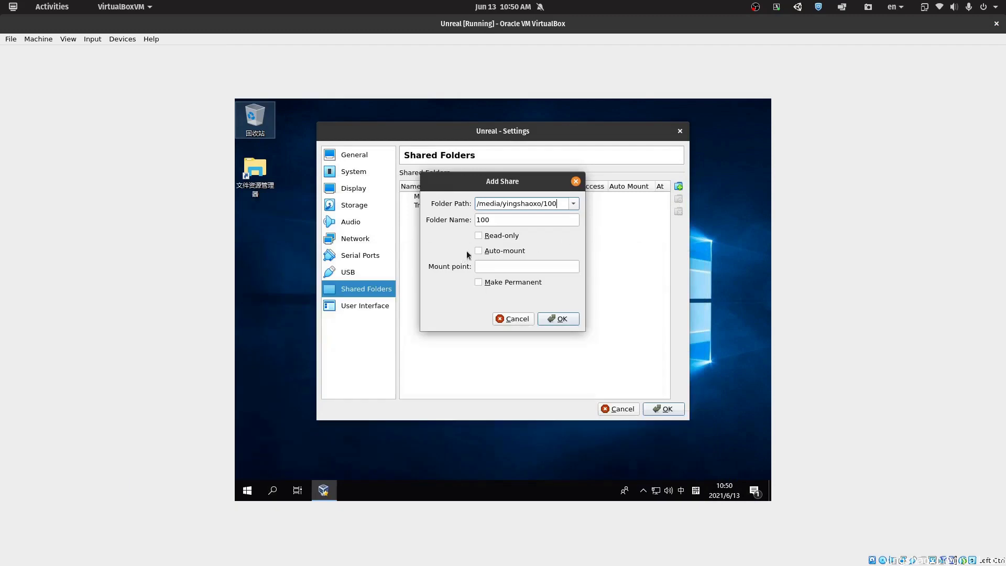
Enable Auto-mount and Make Permanent for the share 100, add it, and save the shared folder settings.
{"action": "left_click", "coordinate": [490, 252]}
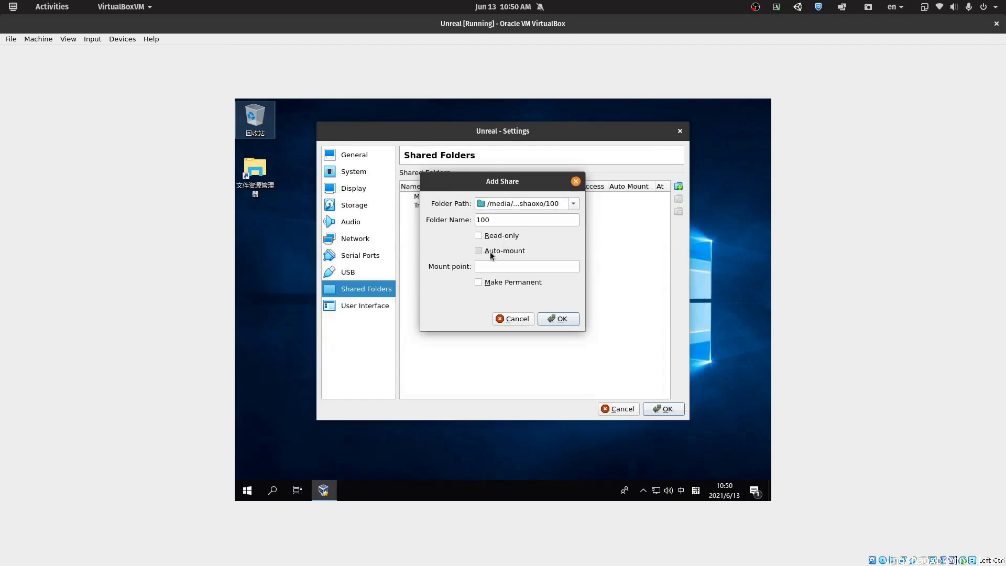
{"action": "left_click", "coordinate": [523, 268]}
{"action": "left_click", "coordinate": [509, 285]}
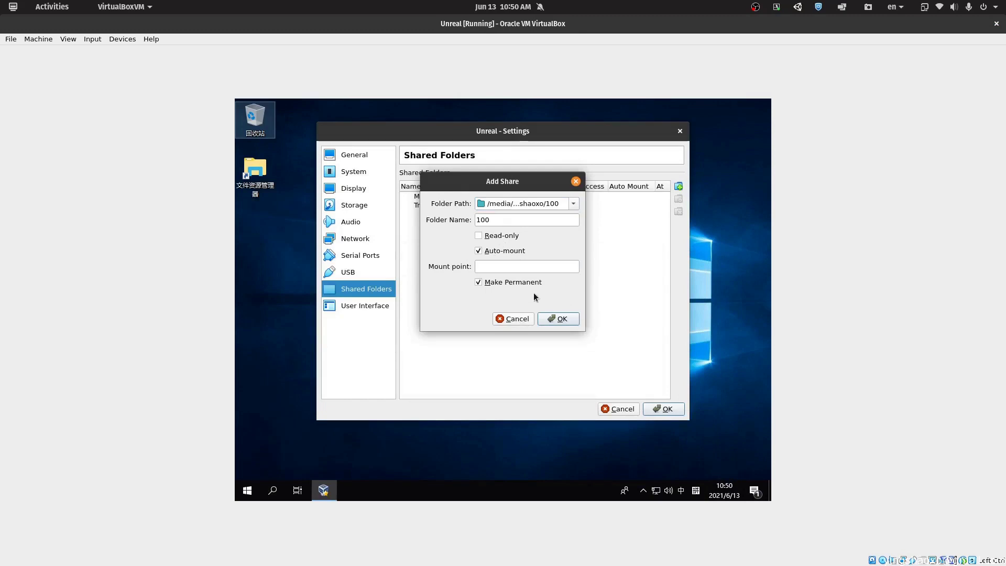
{"action": "left_click", "coordinate": [560, 318]}
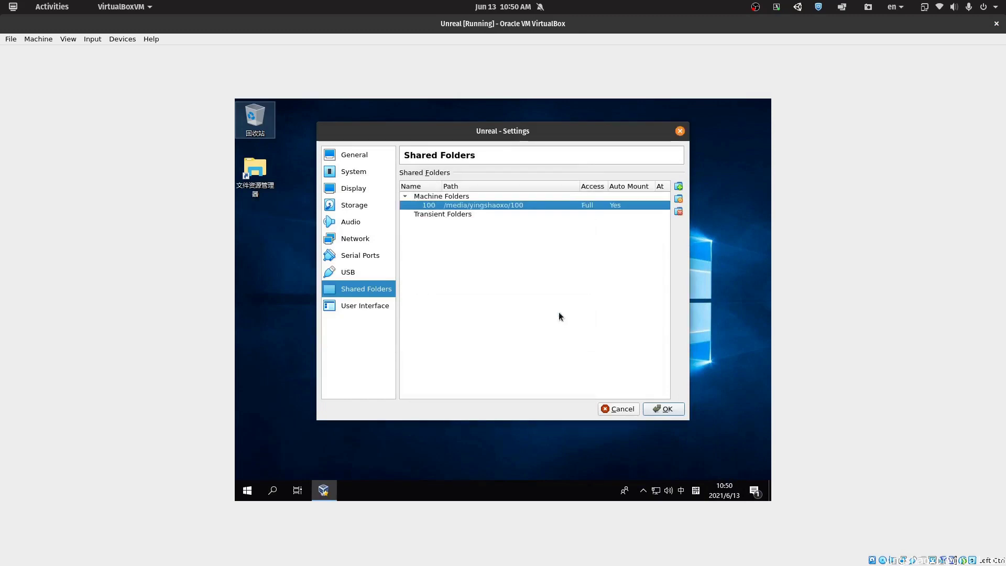
{"action": "left_click", "coordinate": [657, 408]}
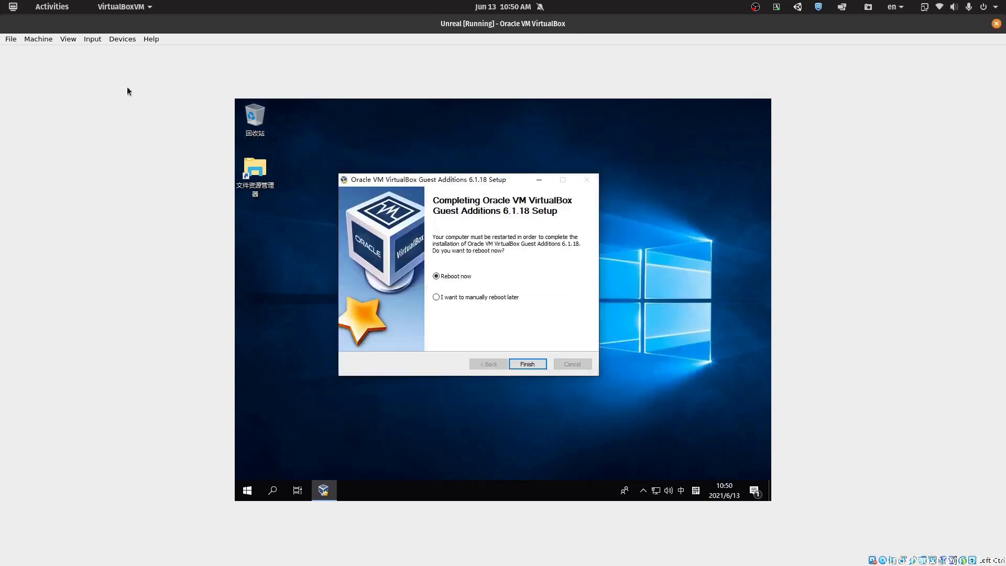
Set the shared clipboard to Bidirectional and reset the virtual machine.
{"action": "left_click", "coordinate": [123, 37]}
{"action": "mouse_move", "coordinate": [202, 114]}
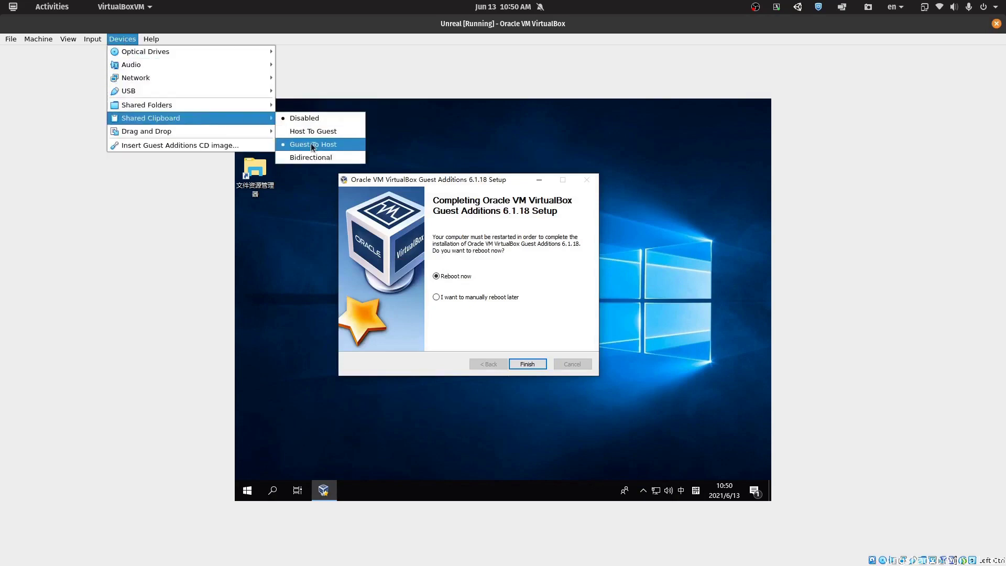
{"action": "left_click", "coordinate": [345, 158]}
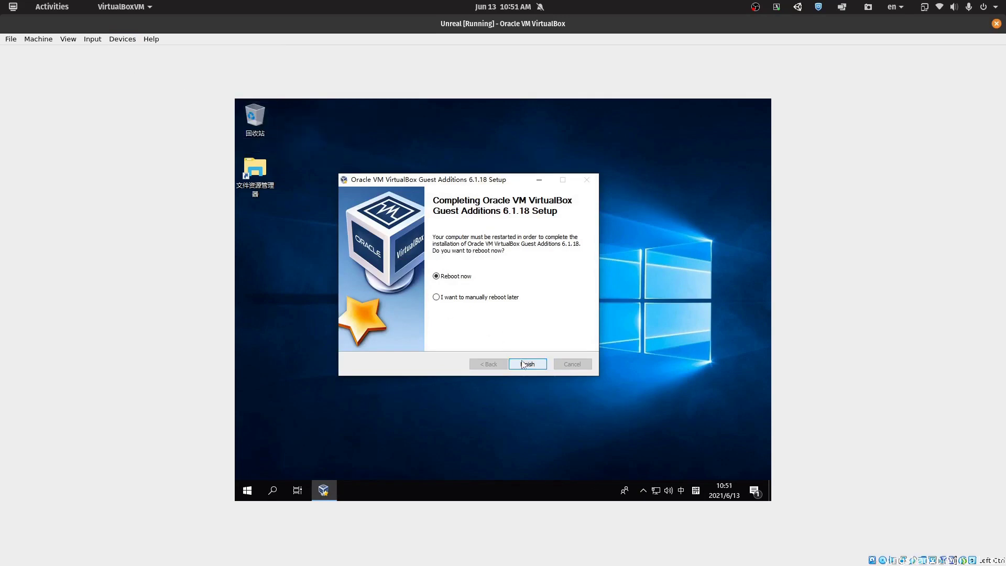
{"action": "left_click", "coordinate": [37, 40]}
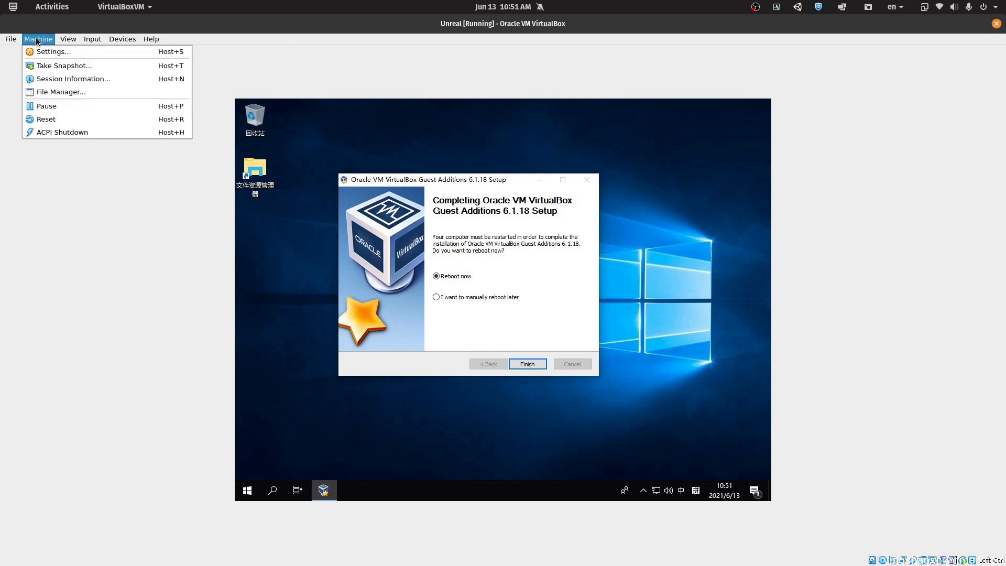
{"action": "left_click", "coordinate": [124, 121]}
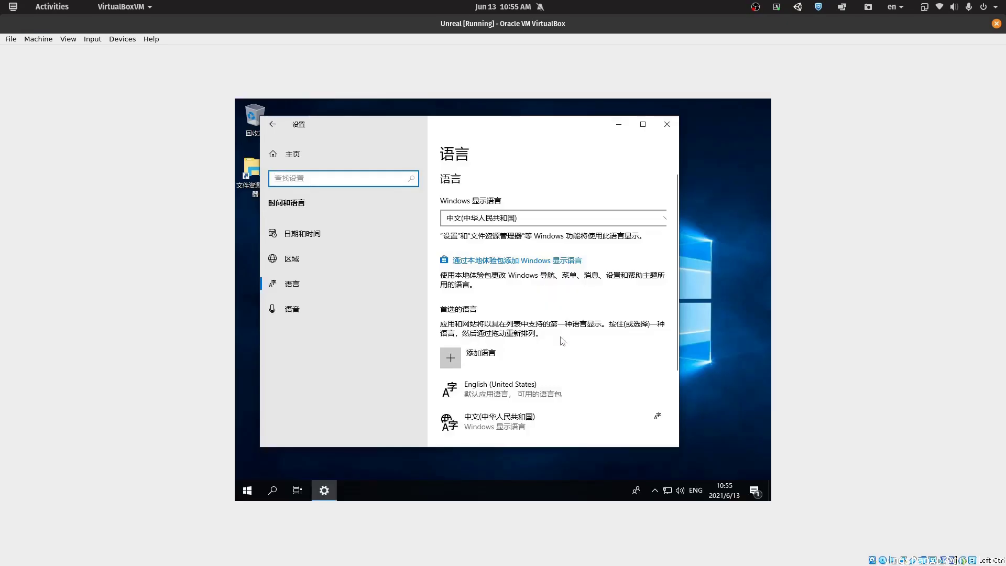
Accept the 鼠标键 (Mouse Keys) prompt and download the language pack in the English (United States) language options.
{"action": "key", "text": "alt+shift+Num_Lock"}
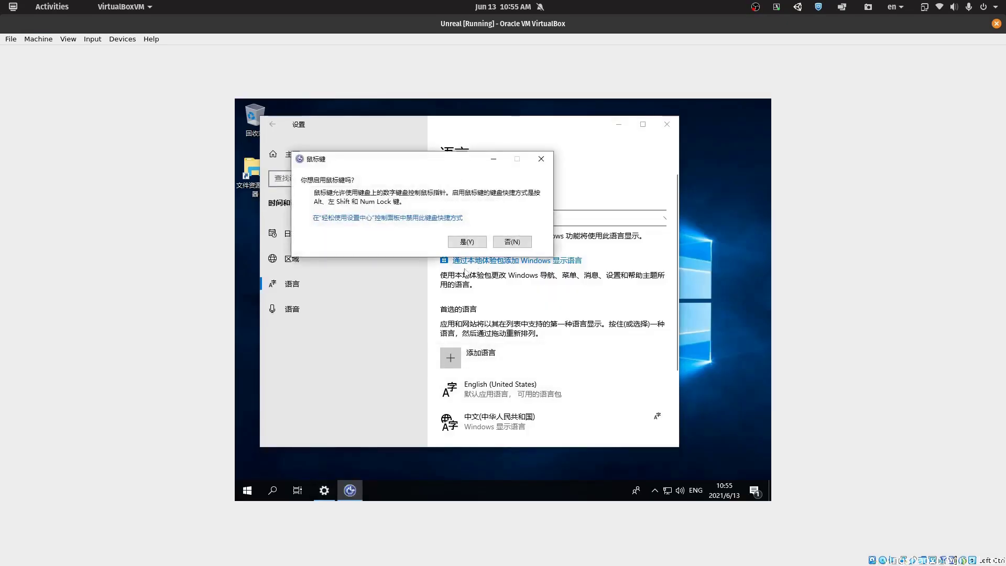
{"action": "left_click", "coordinate": [469, 244]}
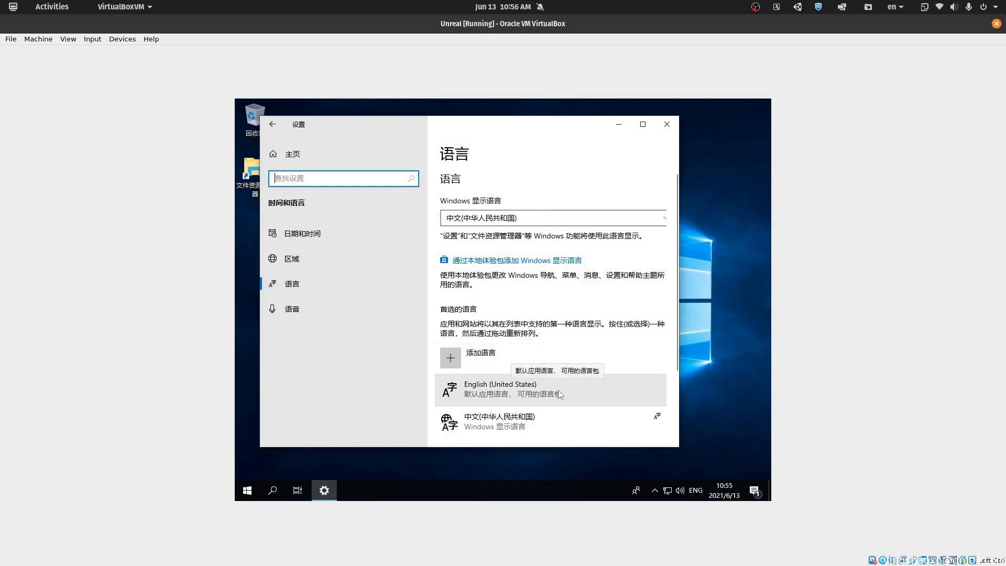
{"action": "left_click", "coordinate": [560, 394]}
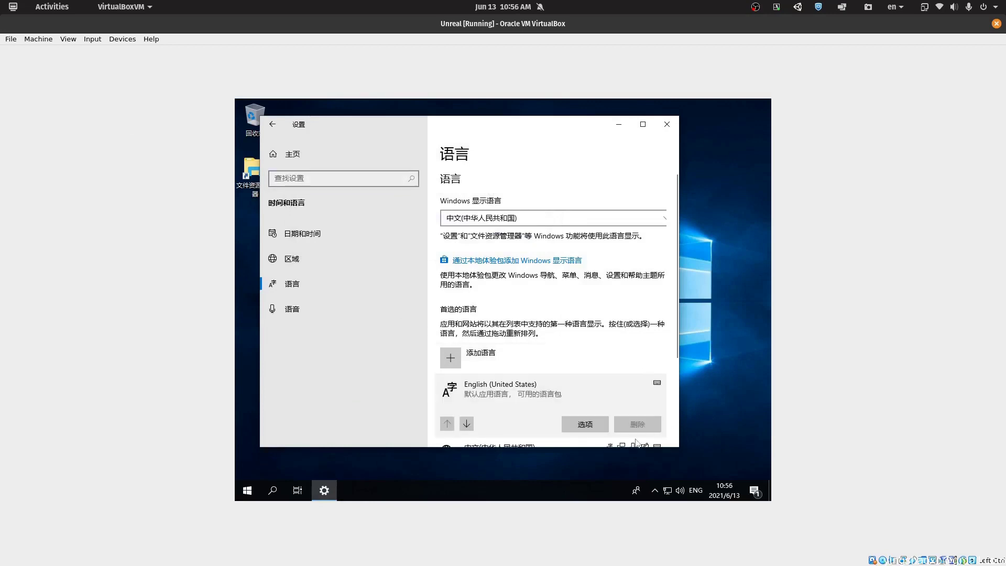
{"action": "left_click", "coordinate": [585, 424]}
{"action": "left_click", "coordinate": [298, 214]}
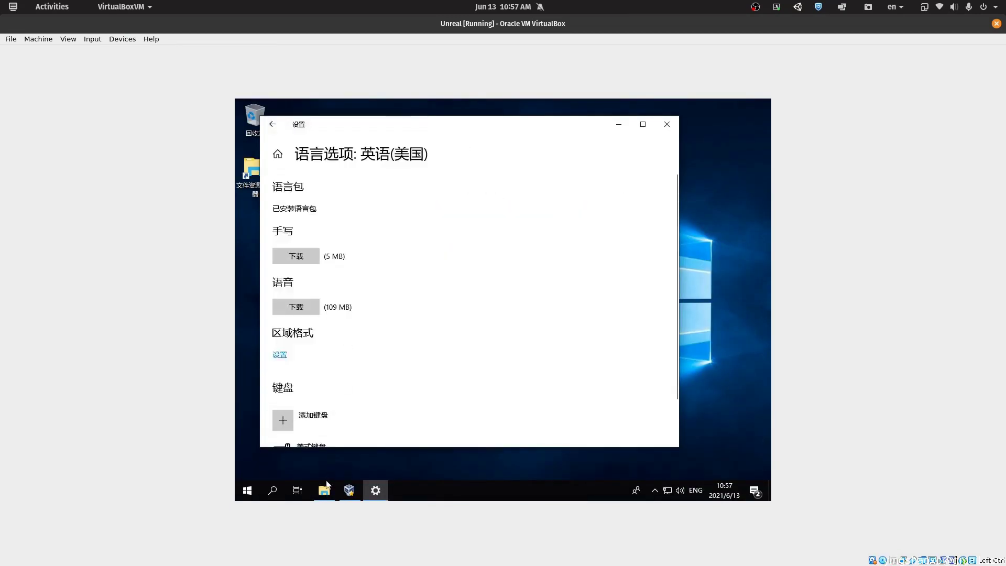
Bring up the Guest Additions 6.1.18 setup and finish it with Reboot now.
{"action": "left_click", "coordinate": [347, 490]}
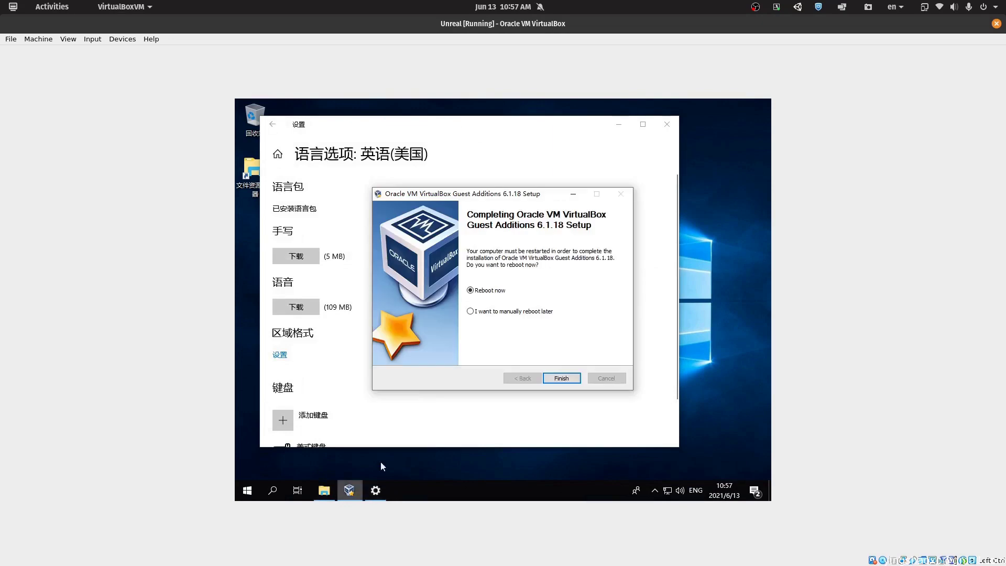
{"action": "left_click", "coordinate": [561, 379]}
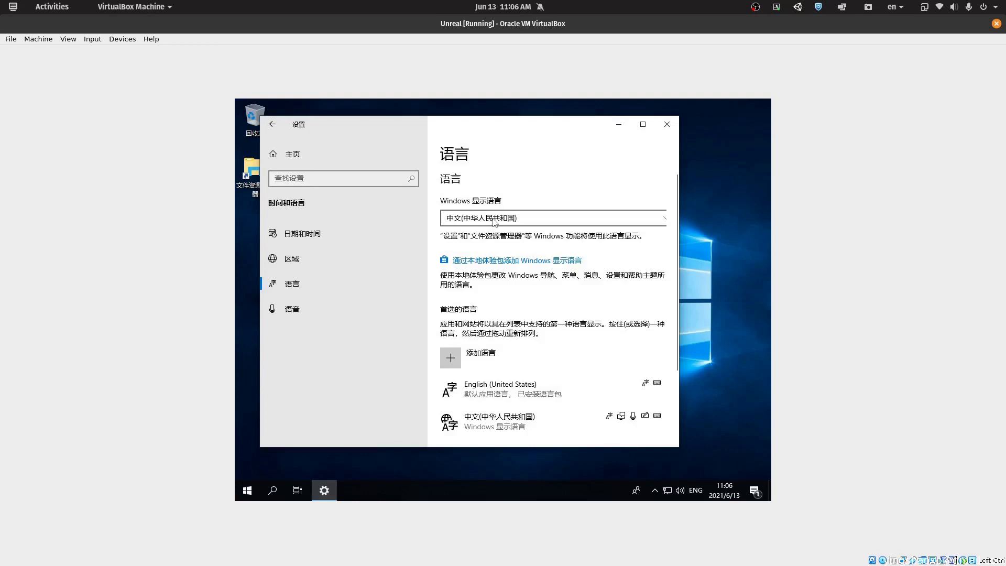
Set the Windows display language to English (United States) and reset the virtual machine.
{"action": "left_click", "coordinate": [494, 222]}
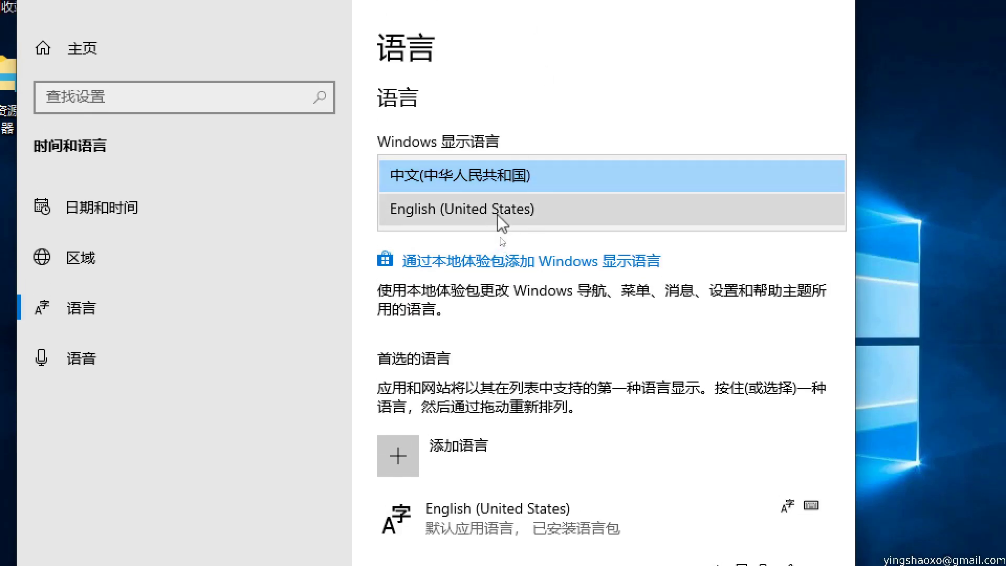
{"action": "left_click", "coordinate": [499, 215]}
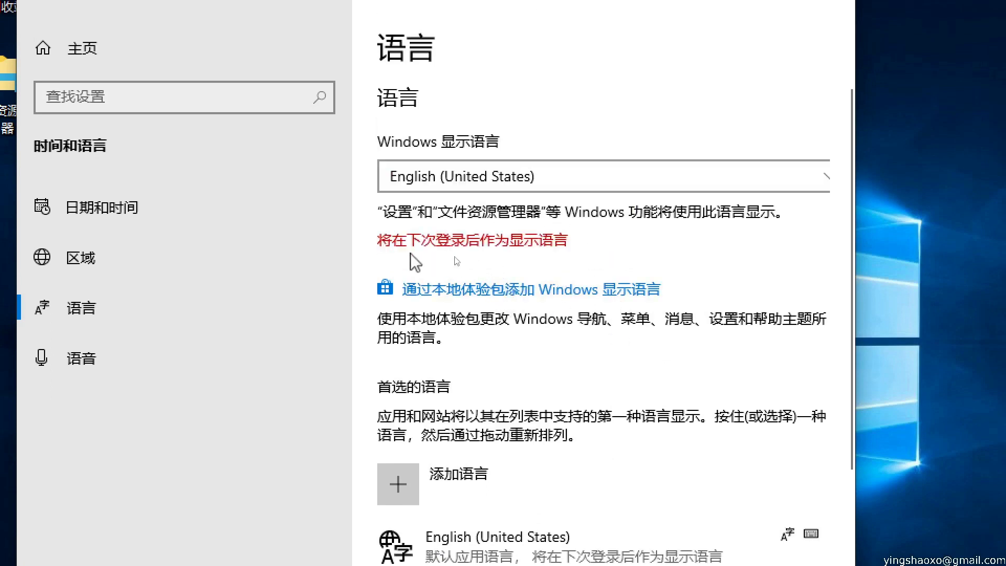
{"action": "left_click", "coordinate": [77, 63]}
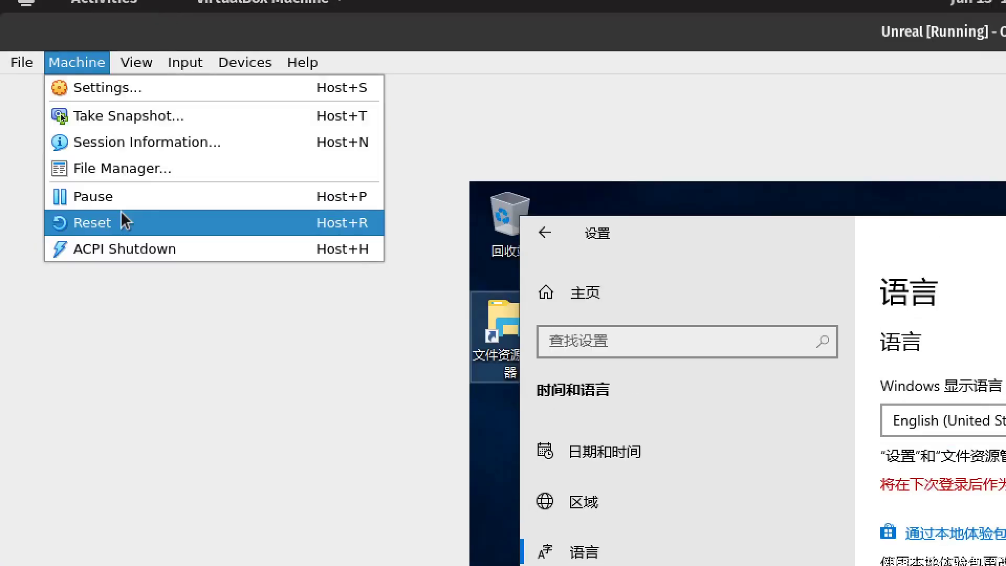
{"action": "left_click", "coordinate": [122, 222]}
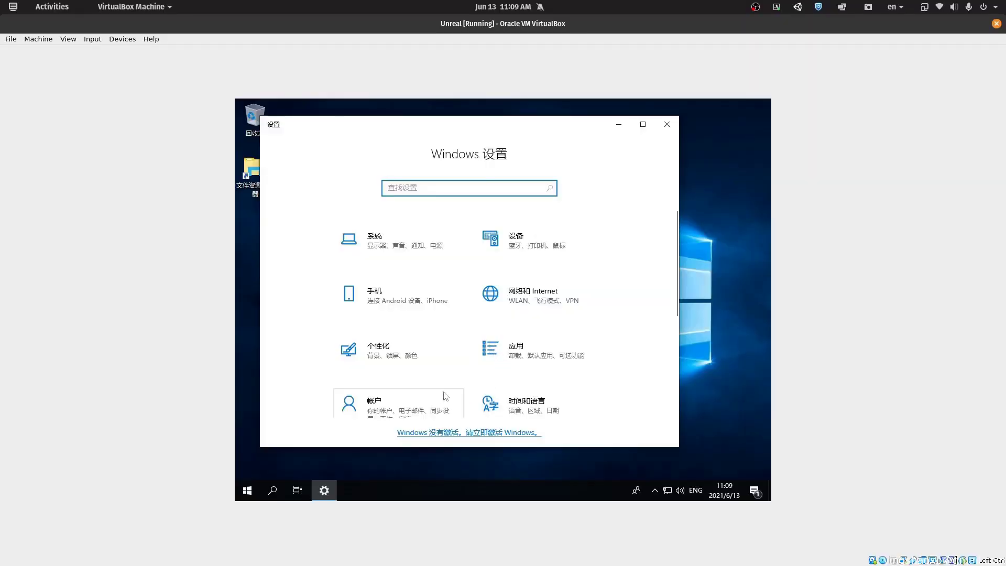
Open the Language page of the Time & Language settings and check the Windows display language choices.
{"action": "left_click", "coordinate": [515, 403]}
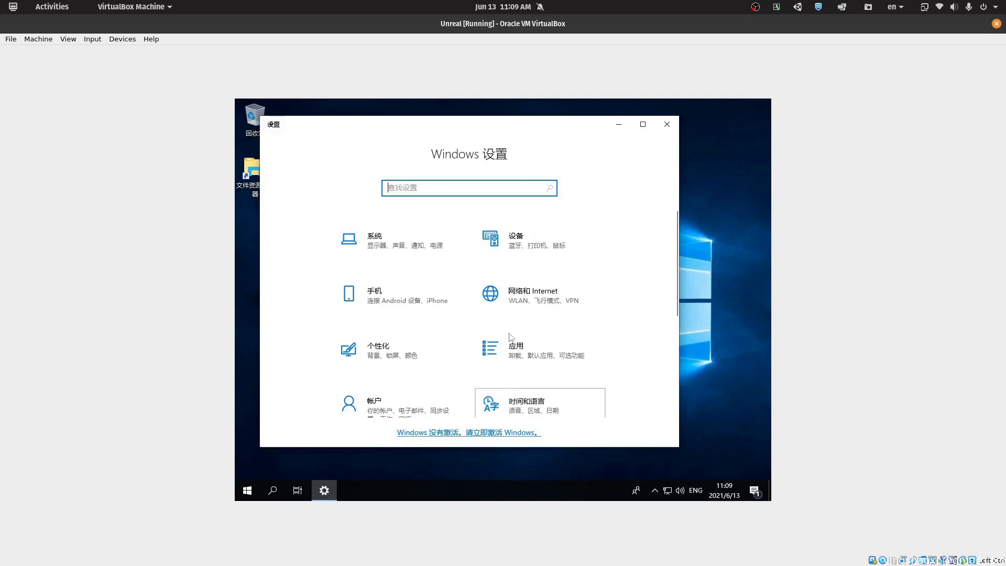
{"action": "left_click", "coordinate": [399, 283]}
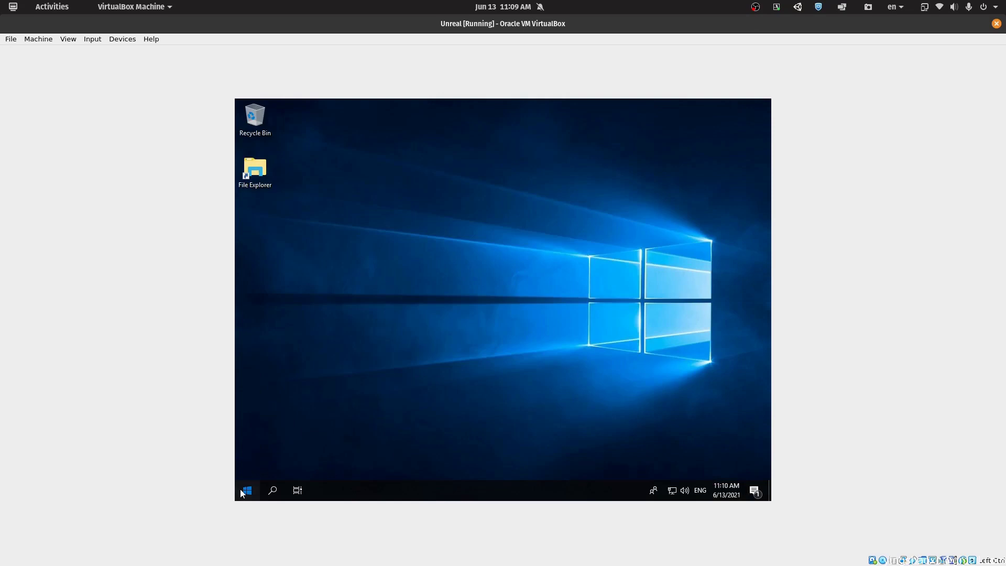
{"action": "key", "text": "super"}
{"action": "key", "text": "super+i"}
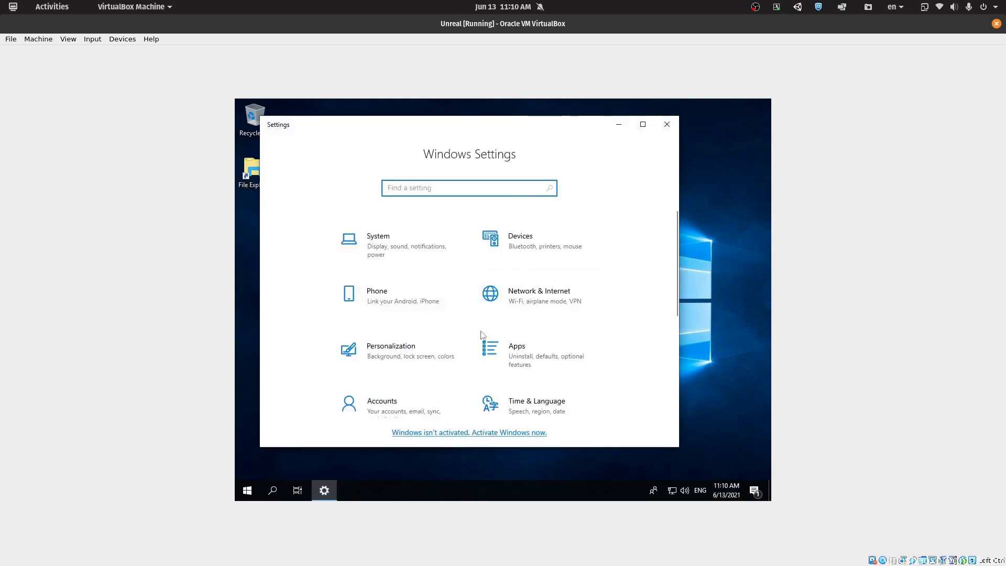
{"action": "scroll", "coordinate": [487, 332], "scroll_direction": "down", "scroll_amount": 3}
{"action": "left_click", "coordinate": [524, 214]}
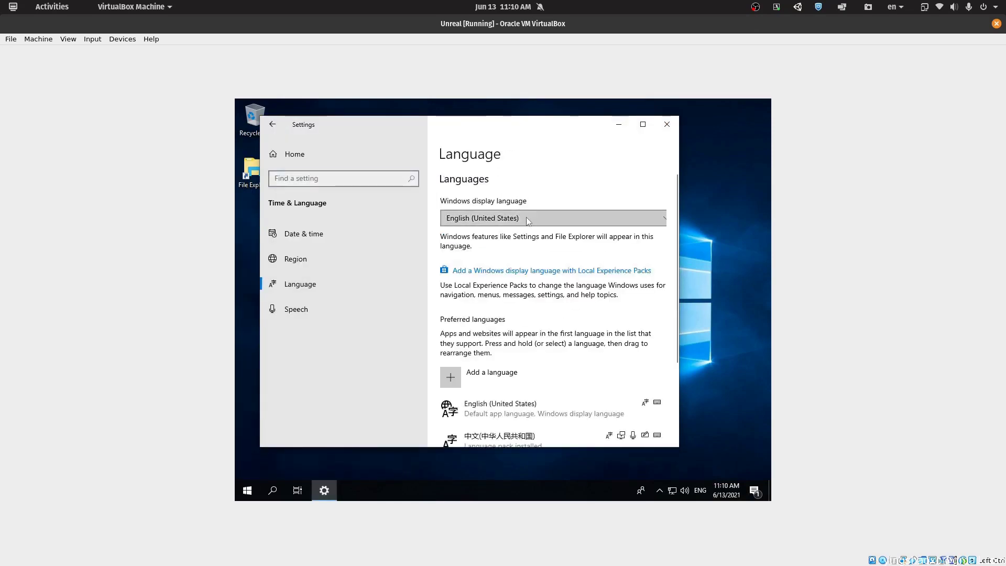
{"action": "left_click", "coordinate": [527, 217]}
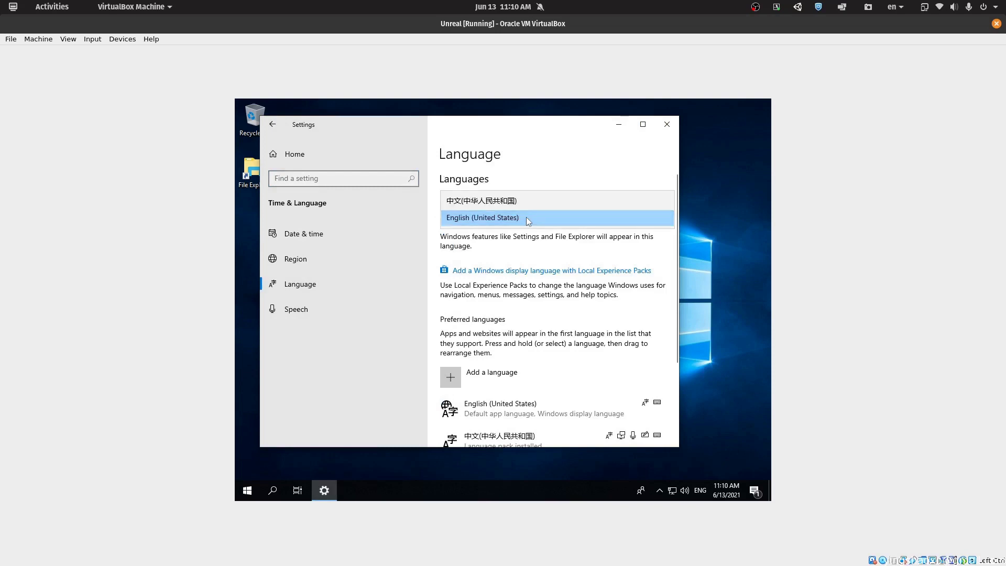
{"action": "left_click", "coordinate": [498, 223]}
View the account's Sign out option without signing out, and close the Settings window.
{"action": "left_click", "coordinate": [247, 490]}
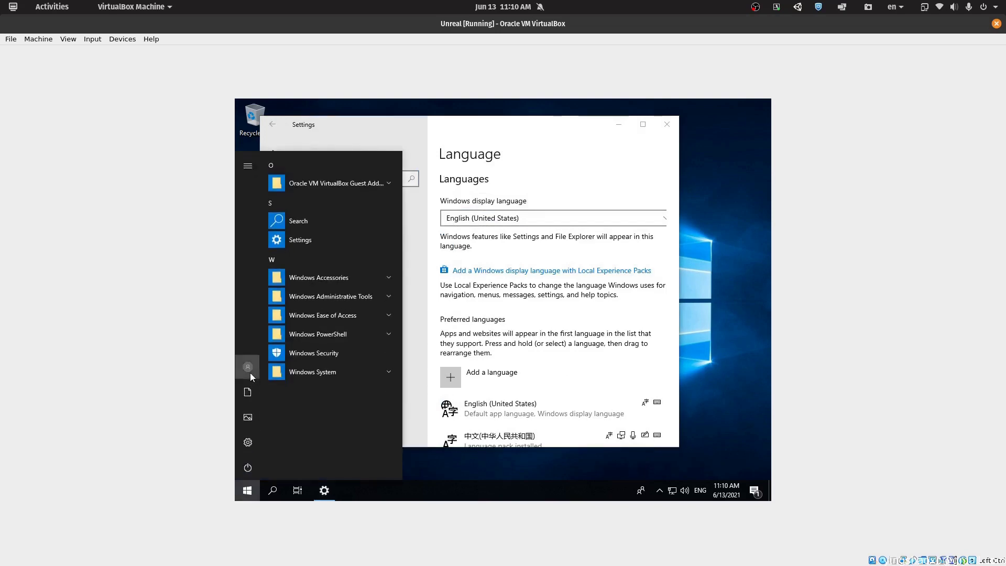
{"action": "left_click", "coordinate": [250, 373]}
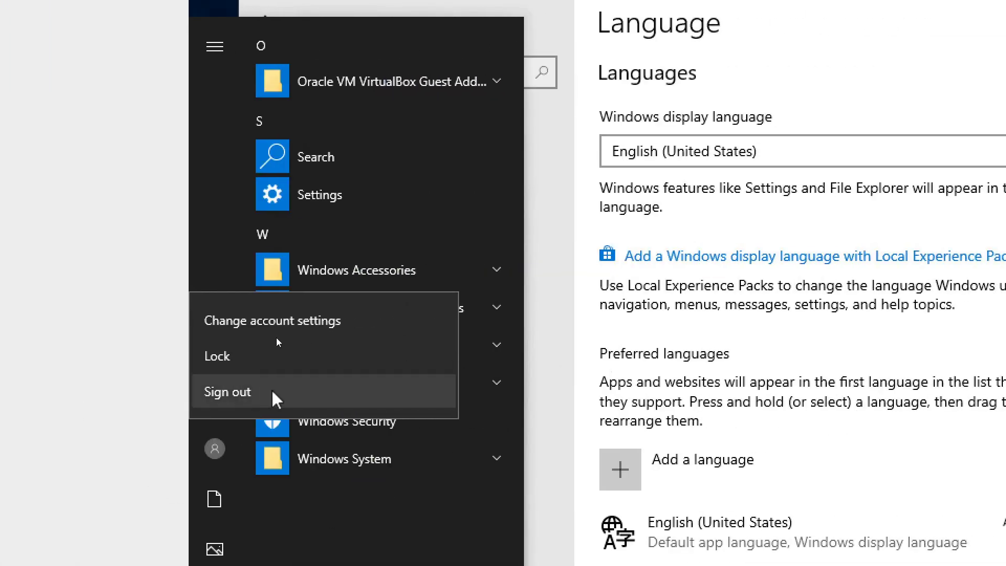
{"action": "key", "text": "Escape"}
{"action": "left_click", "coordinate": [530, 367]}
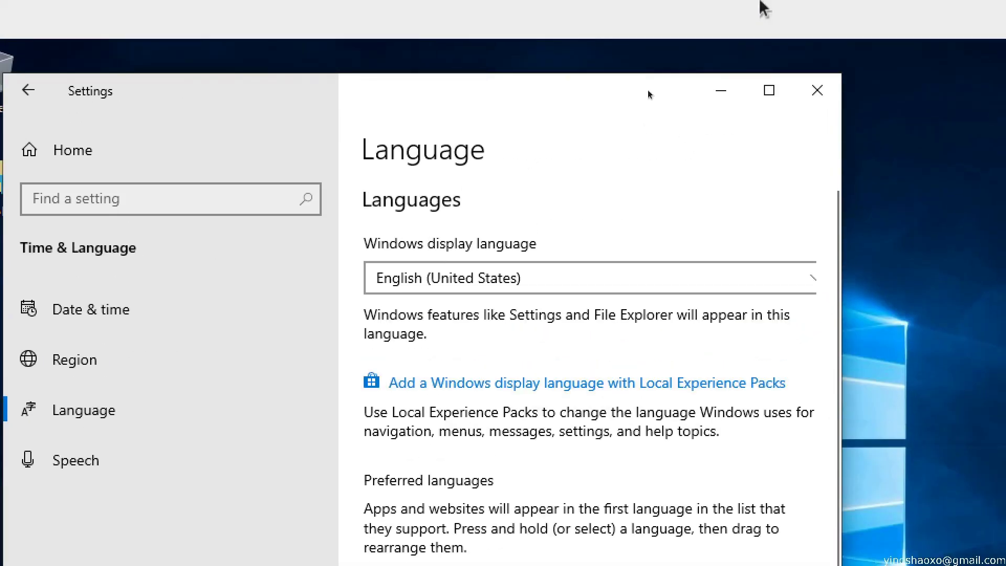
{"action": "left_click", "coordinate": [818, 8]}
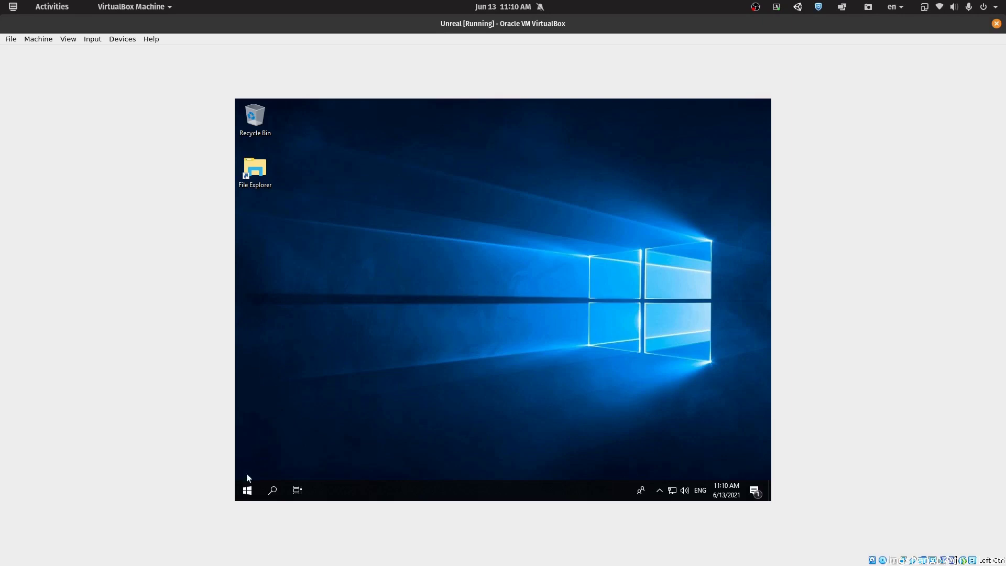
Open the virtual machine's shared folder drive Z: in File Explorer, view its contents, and return to This PC.
{"action": "left_click", "coordinate": [246, 487]}
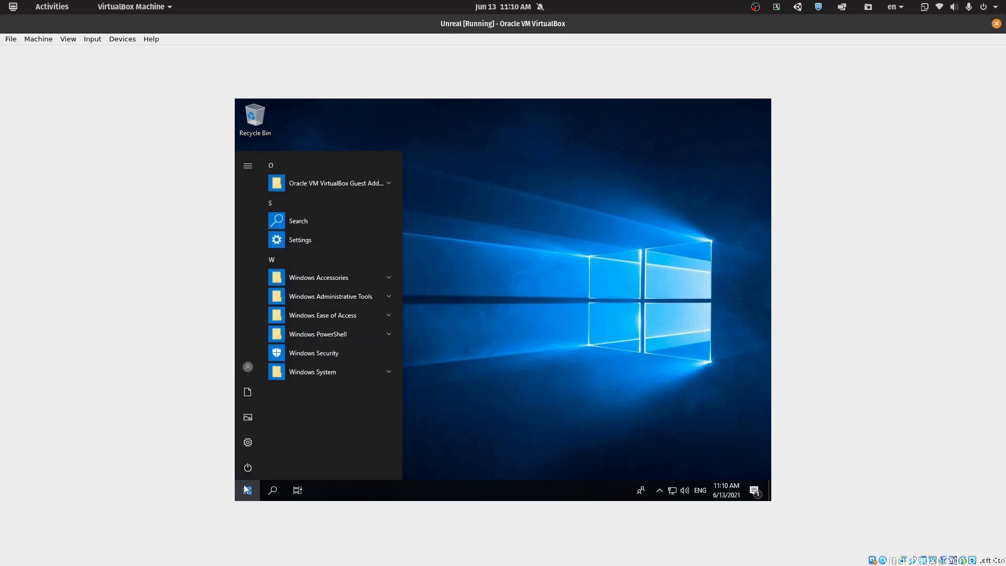
{"action": "left_click", "coordinate": [245, 490]}
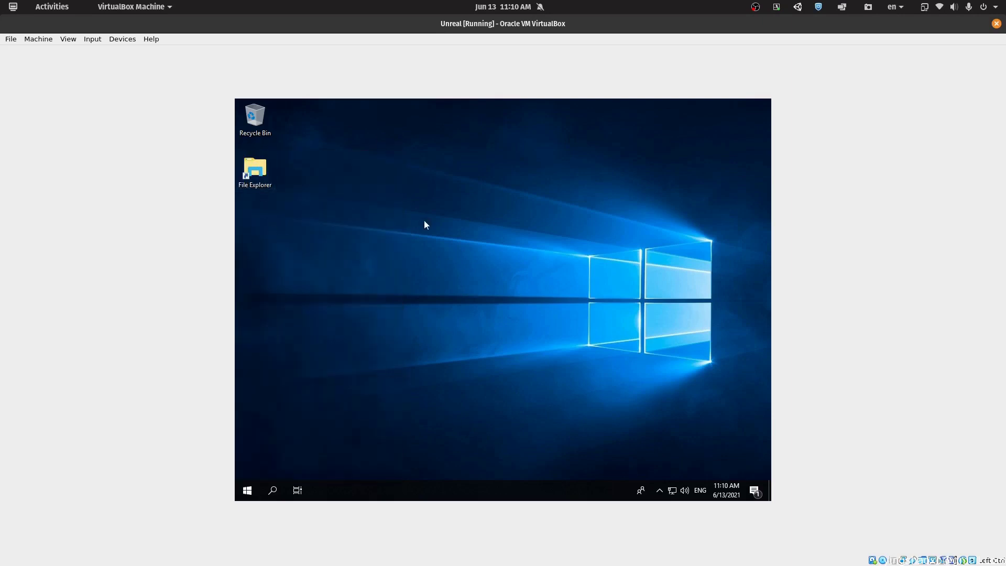
{"action": "key", "text": "super+e"}
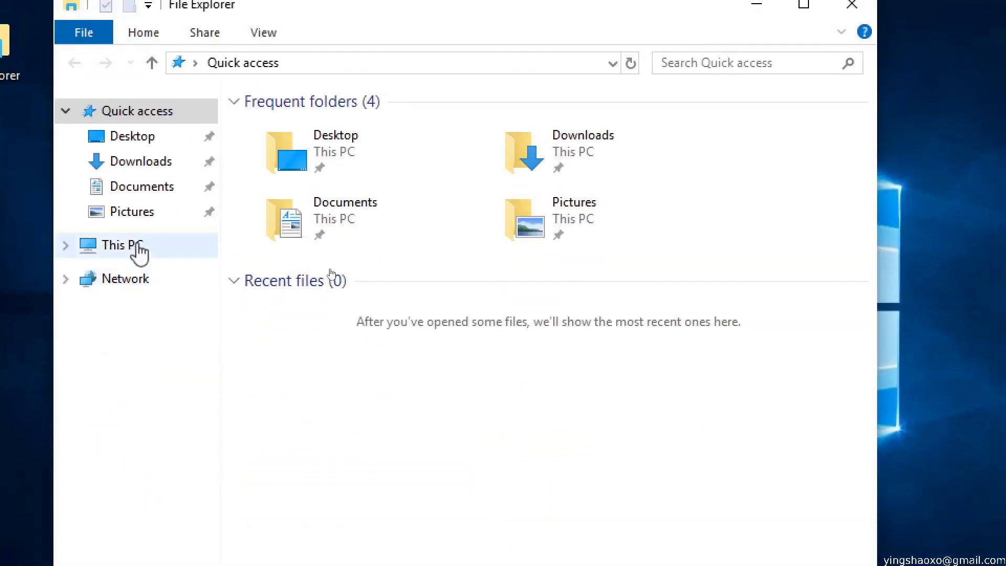
{"action": "left_click", "coordinate": [109, 247]}
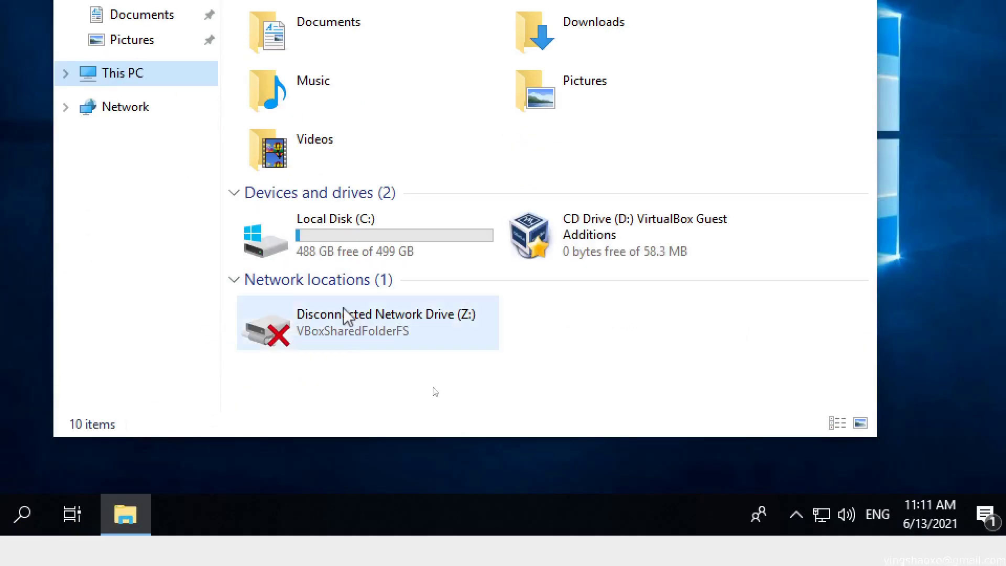
{"action": "left_click", "coordinate": [346, 422]}
{"action": "double_click", "coordinate": [346, 314]}
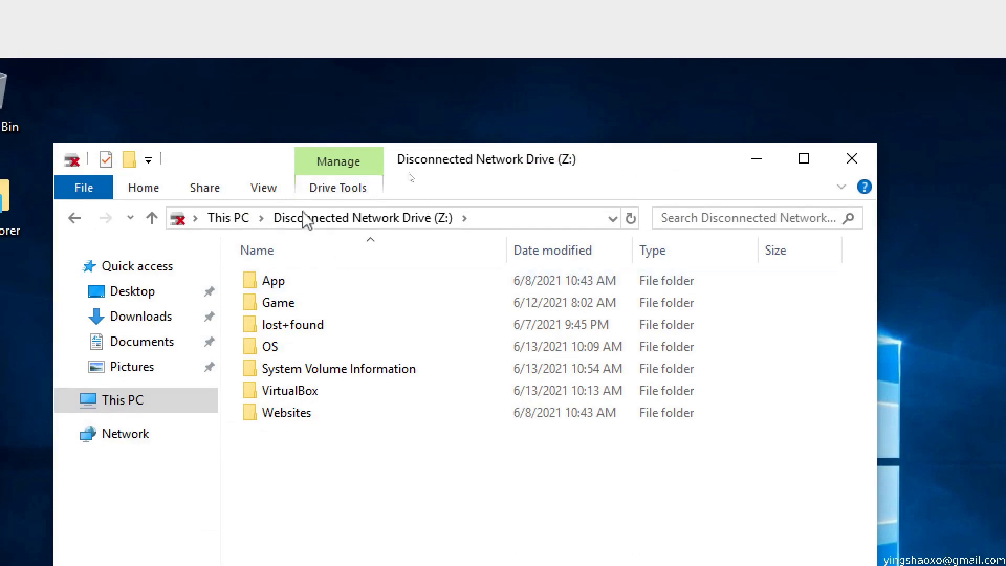
{"action": "left_click", "coordinate": [214, 219]}
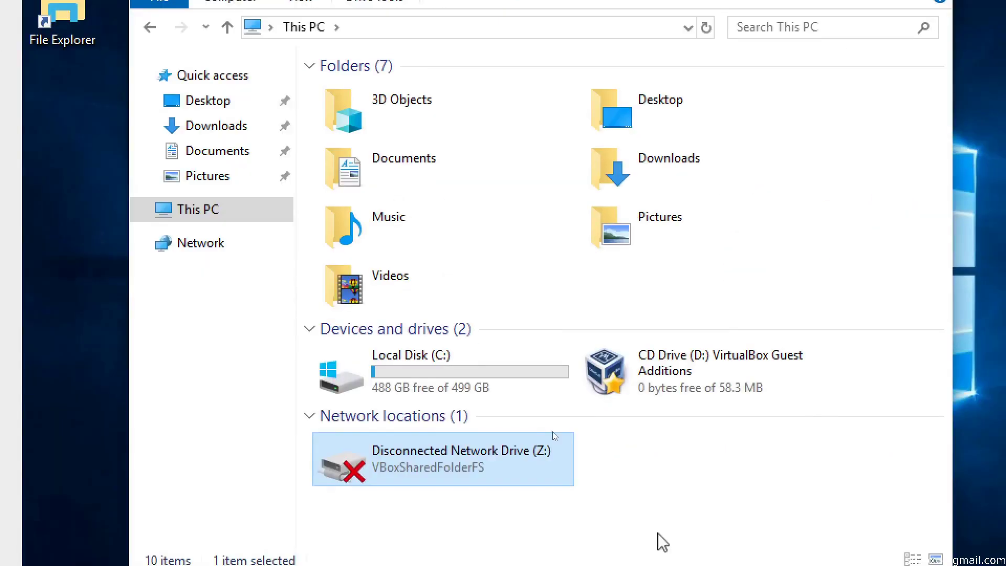
In the host's Files app, copy the W10_Digital_Activation_Program_1.4.1 folder, EpicInstaller-12.1.7-unrealEngine.msi and 7z1900-x64.exe from Downloads.
{"action": "key", "text": "alt+Tab"}
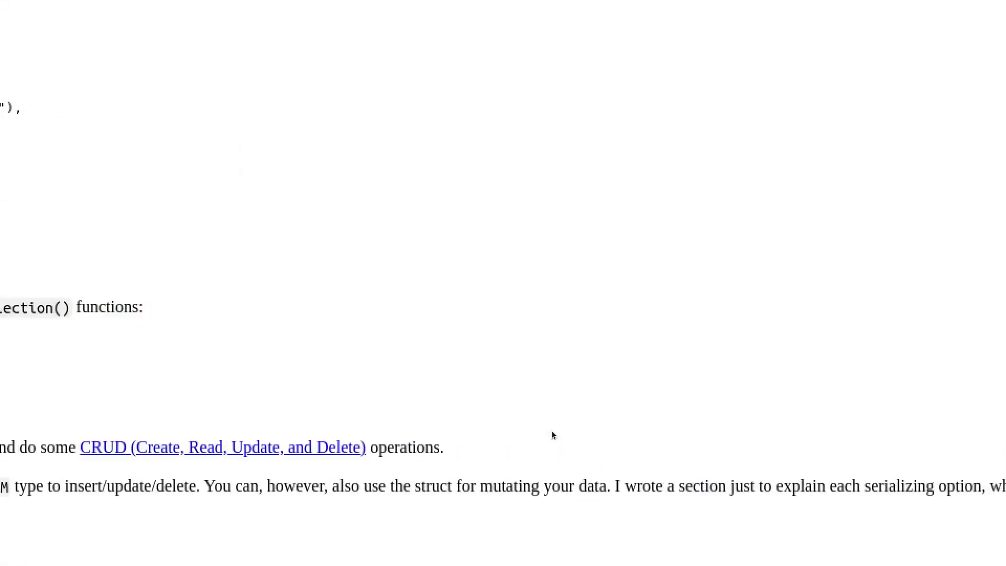
{"action": "key", "text": "alt+Tab"}
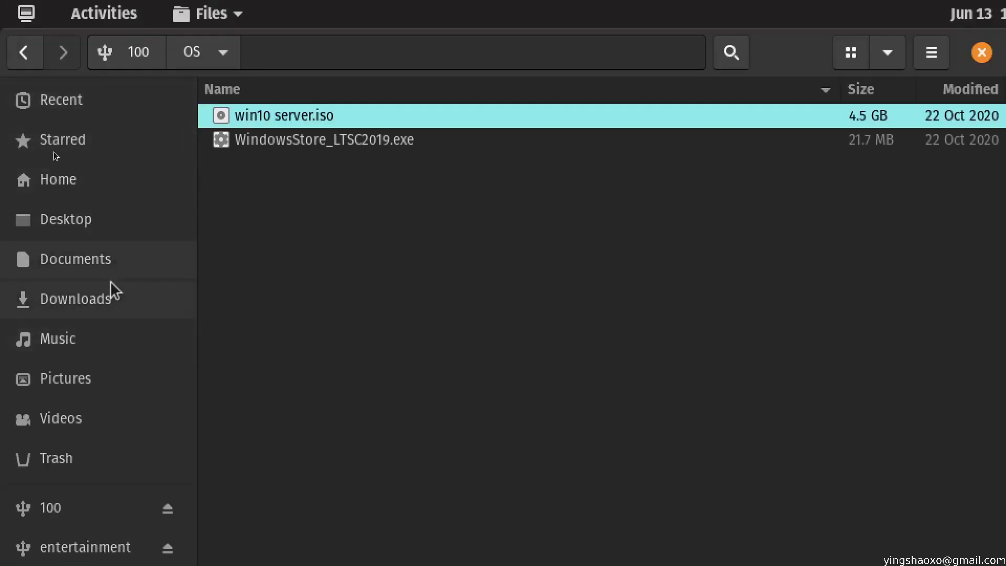
{"action": "left_click", "coordinate": [75, 299]}
{"action": "scroll", "coordinate": [377, 388], "scroll_direction": "down", "scroll_amount": 15}
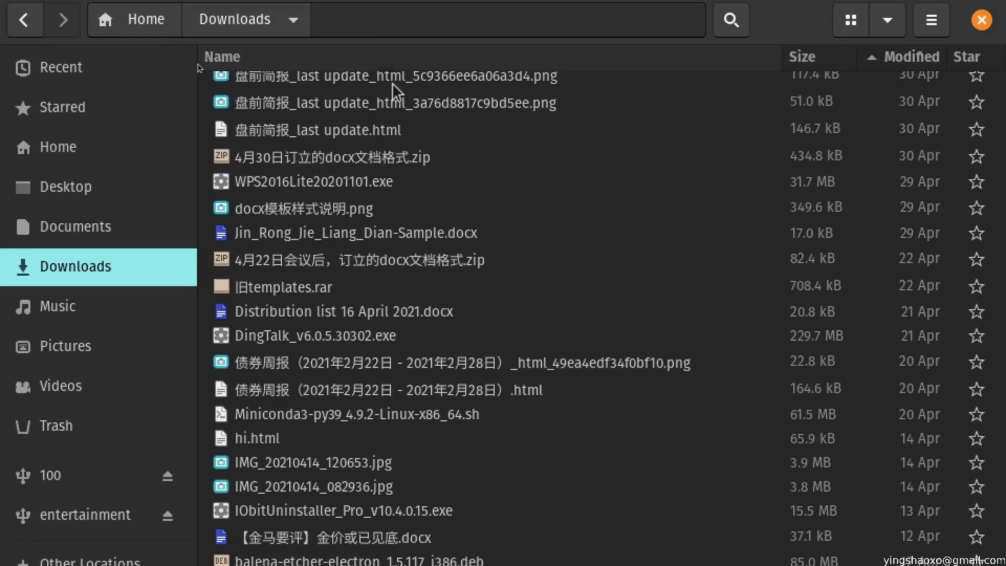
{"action": "scroll", "coordinate": [414, 262], "scroll_direction": "up", "scroll_amount": 15}
{"action": "right_click", "coordinate": [355, 301]}
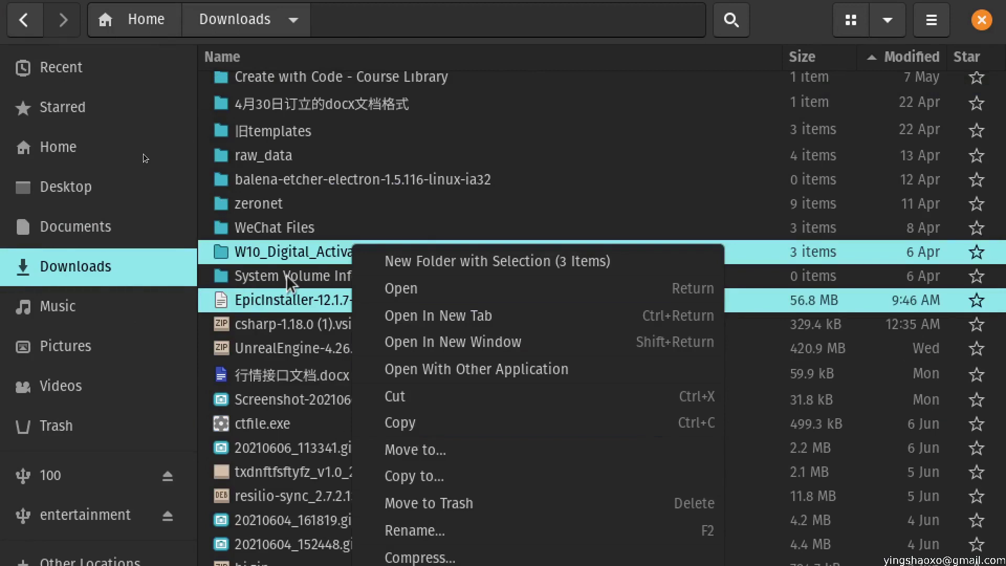
{"action": "left_click", "coordinate": [286, 250]}
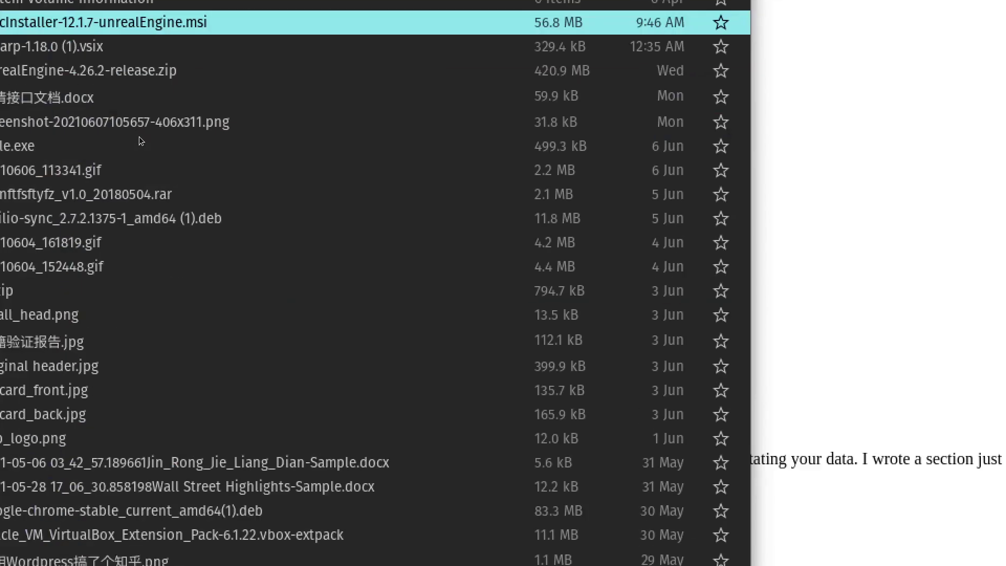
Paste the copied items into the VirtualBox folder on drive 100 and close the virtual machine's File Explorer window.
{"action": "key", "text": "alt+Tab"}
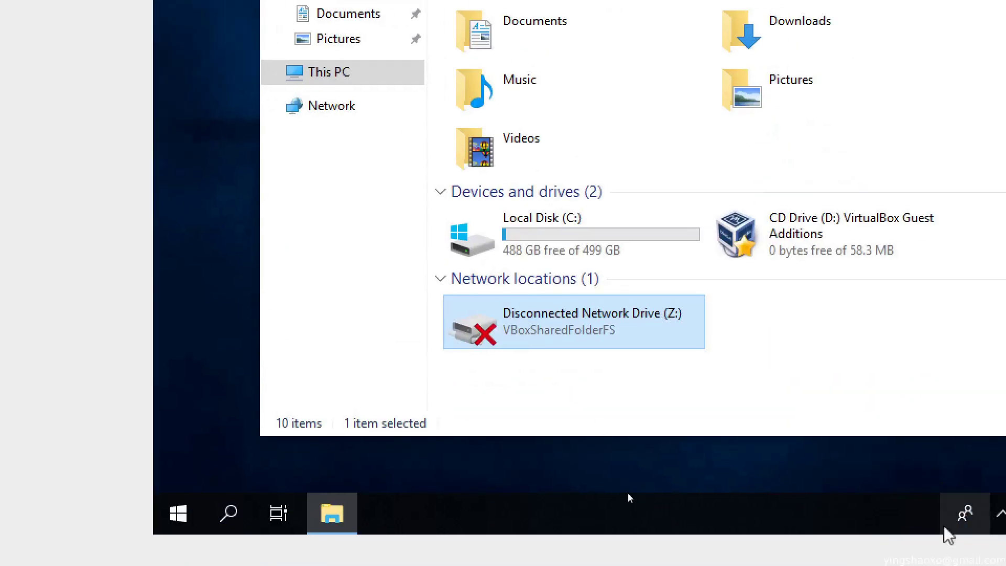
{"action": "key", "text": "alt+Tab"}
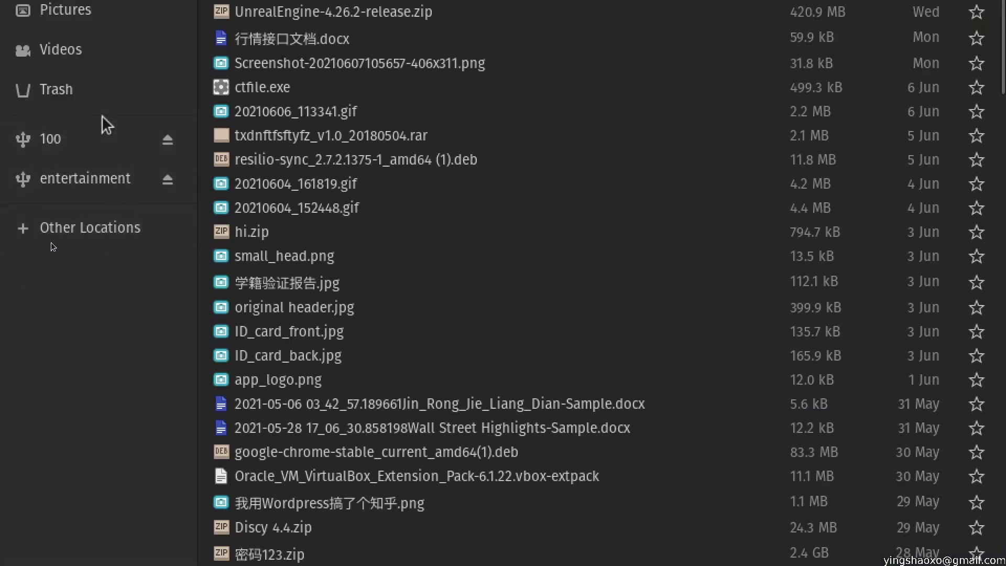
{"action": "left_click", "coordinate": [102, 128]}
{"action": "left_click", "coordinate": [340, 160]}
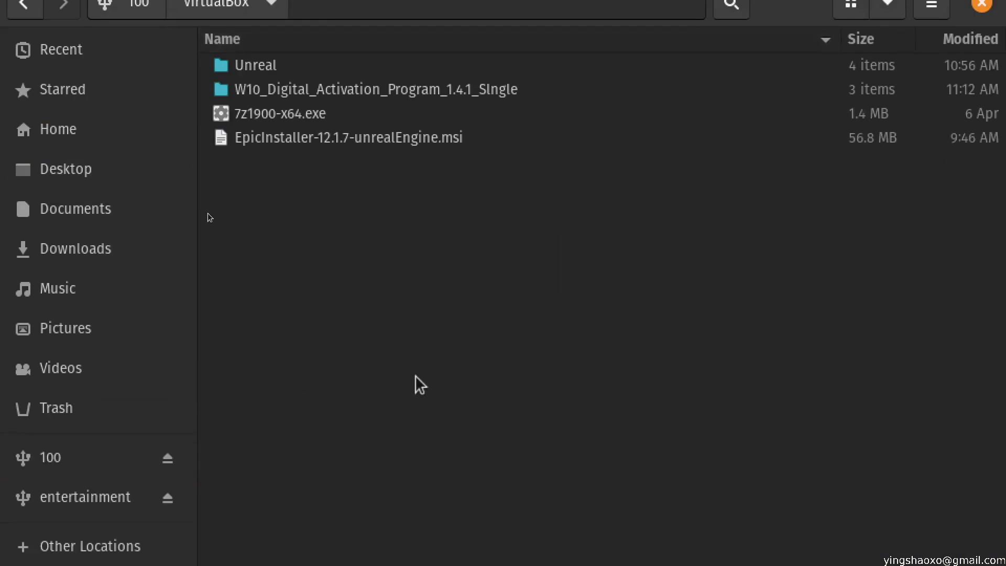
{"action": "key", "text": "alt+Tab"}
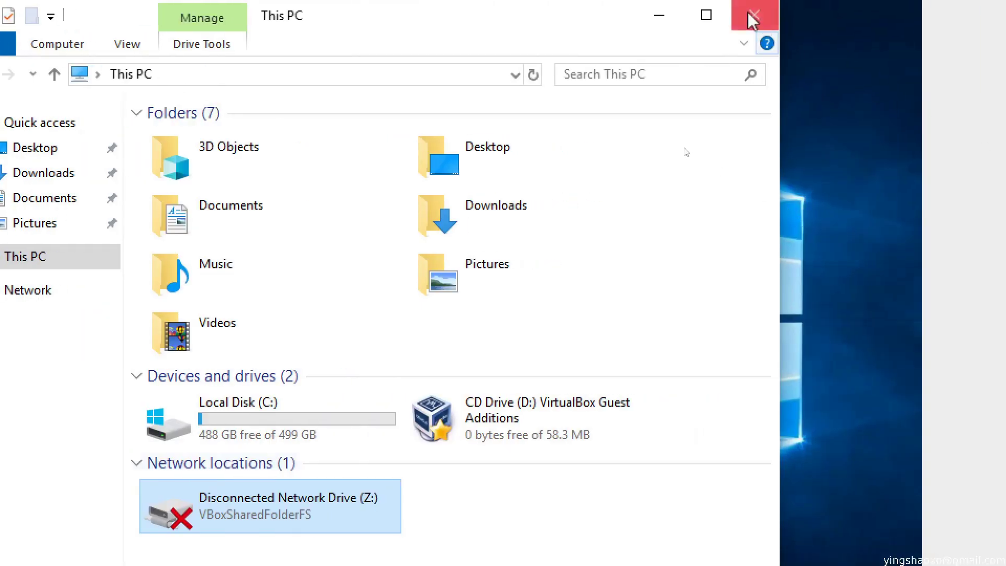
{"action": "left_click", "coordinate": [752, 20]}
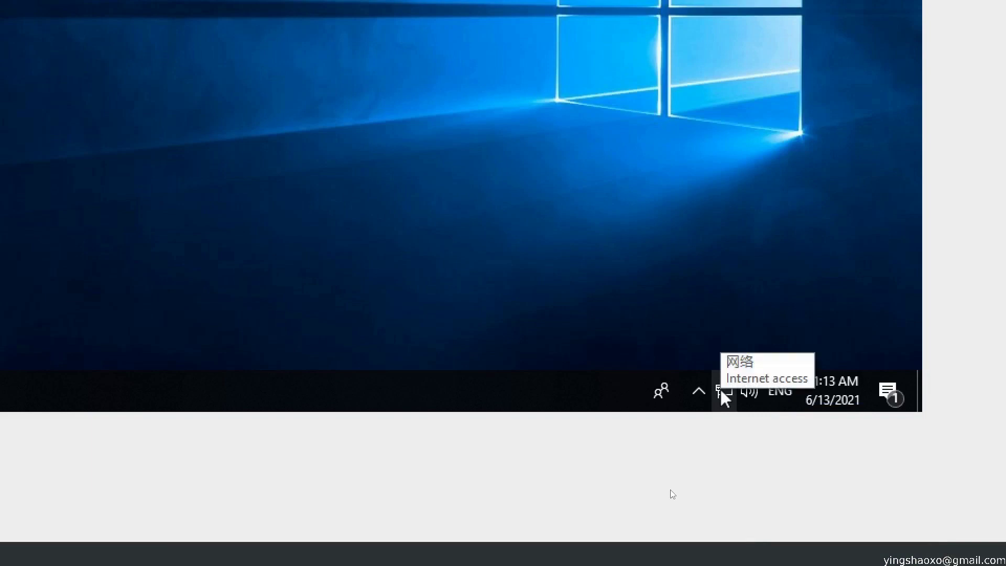
Open Virus & threat protection from the Windows Security page of the Update & Security settings.
{"action": "left_click", "coordinate": [700, 391]}
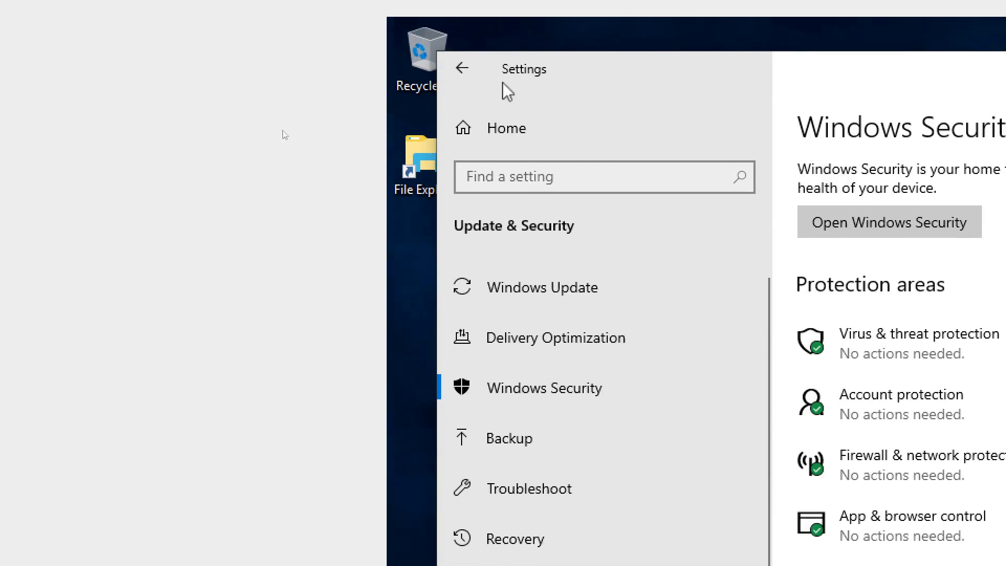
{"action": "left_click", "coordinate": [452, 70]}
{"action": "scroll", "coordinate": [488, 314], "scroll_direction": "down", "scroll_amount": 5}
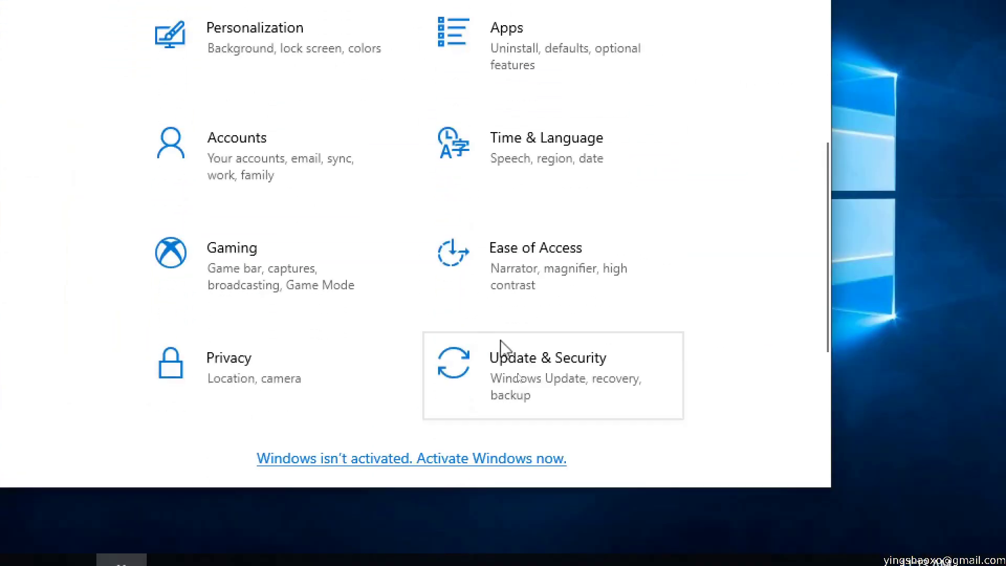
{"action": "left_click", "coordinate": [542, 381]}
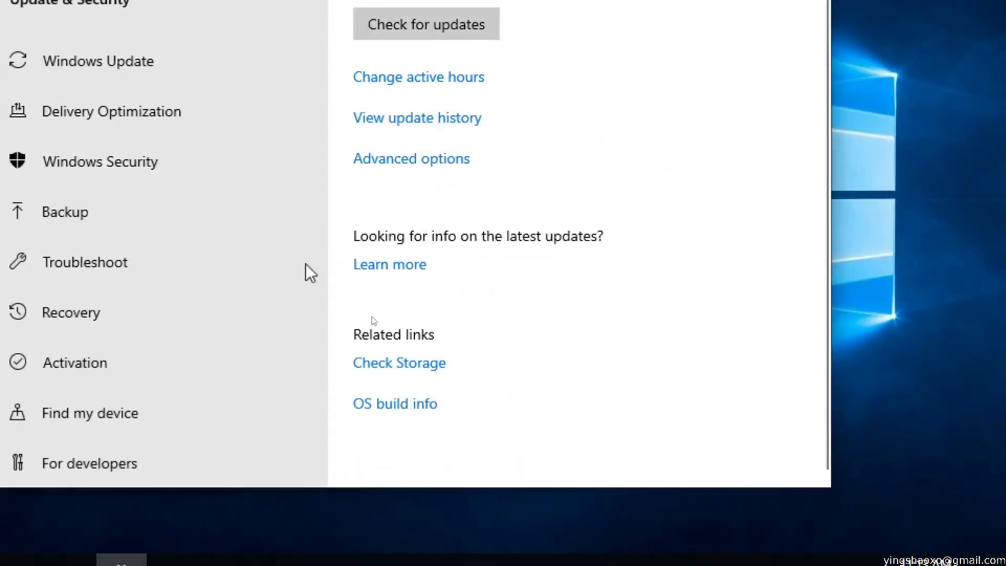
{"action": "left_click", "coordinate": [278, 169]}
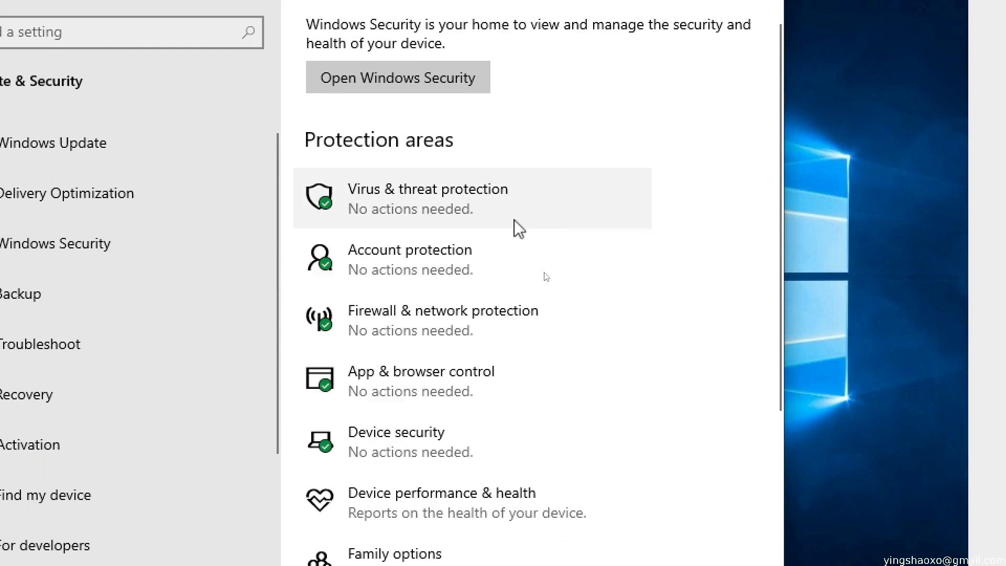
{"action": "left_click", "coordinate": [515, 219]}
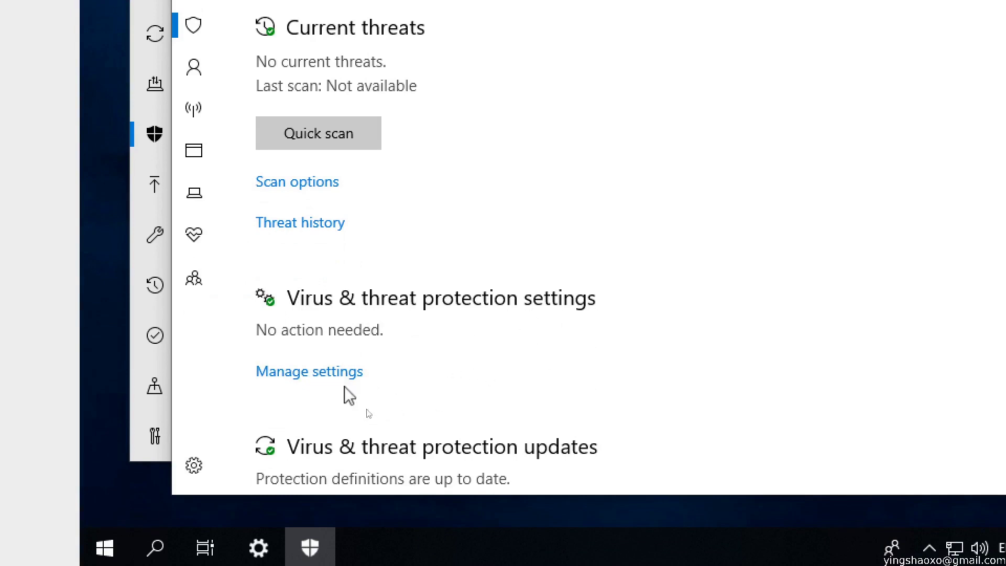
In the Virus & threat protection settings, turn off Real-time protection, Cloud-delivered protection and Automatic sample submission.
{"action": "left_click", "coordinate": [325, 373]}
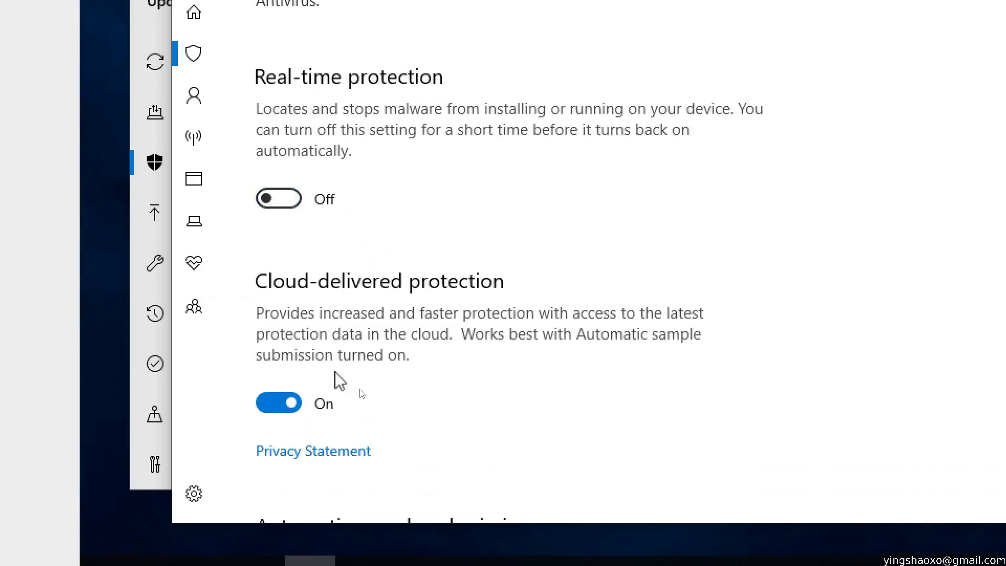
{"action": "left_click", "coordinate": [275, 404]}
{"action": "scroll", "coordinate": [456, 404], "scroll_direction": "down", "scroll_amount": 10}
{"action": "scroll", "coordinate": [456, 409], "scroll_direction": "up", "scroll_amount": 10}
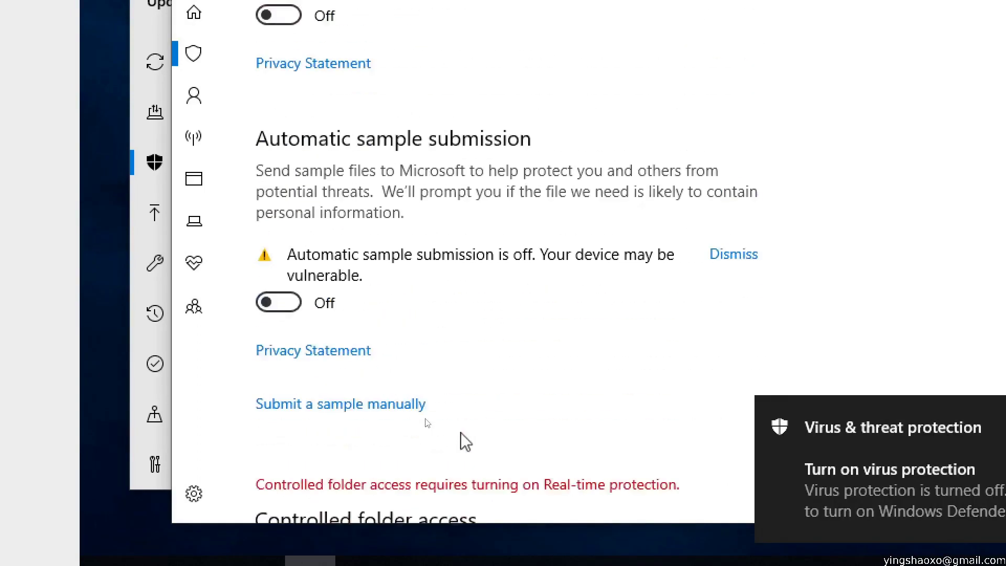
{"action": "scroll", "coordinate": [464, 432], "scroll_direction": "down", "scroll_amount": 10}
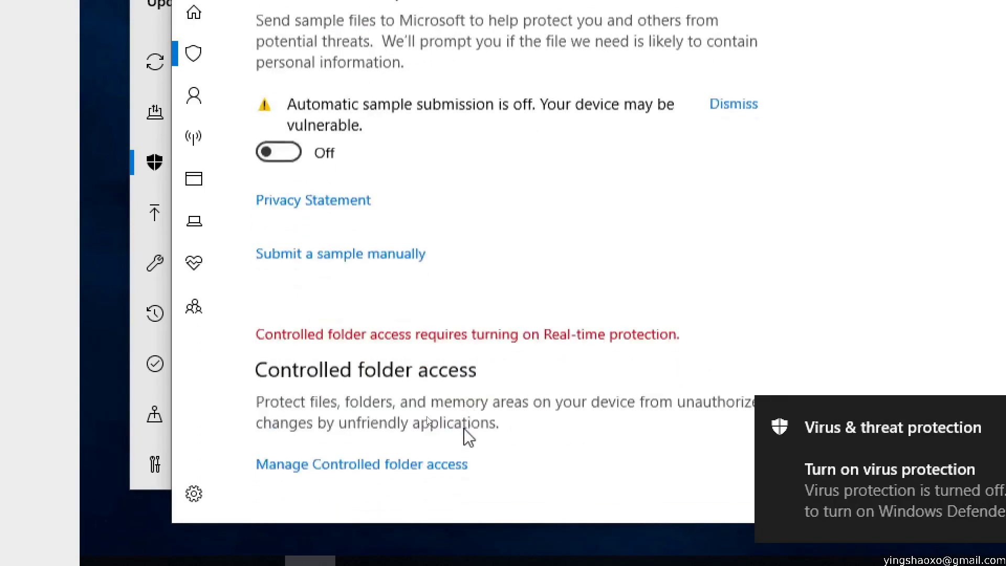
{"action": "scroll", "coordinate": [456, 441], "scroll_direction": "down", "scroll_amount": 2}
{"action": "scroll", "coordinate": [449, 440], "scroll_direction": "up", "scroll_amount": 4}
{"action": "scroll", "coordinate": [449, 438], "scroll_direction": "down", "scroll_amount": 10}
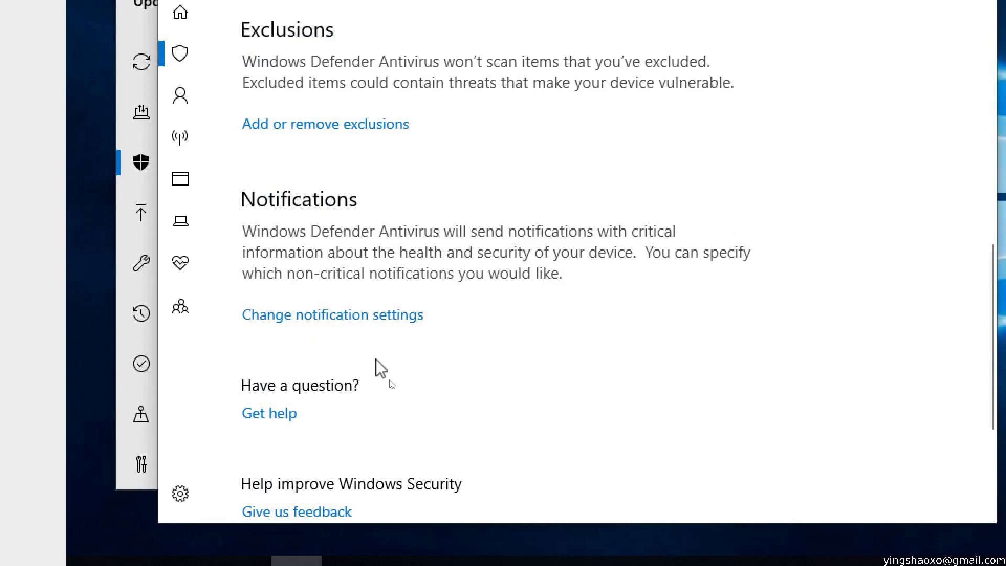
In the Windows Security notification settings, turn off the virus & threat protection informational notifications and the Dynamic Lock problem notifications.
{"action": "left_click", "coordinate": [353, 316]}
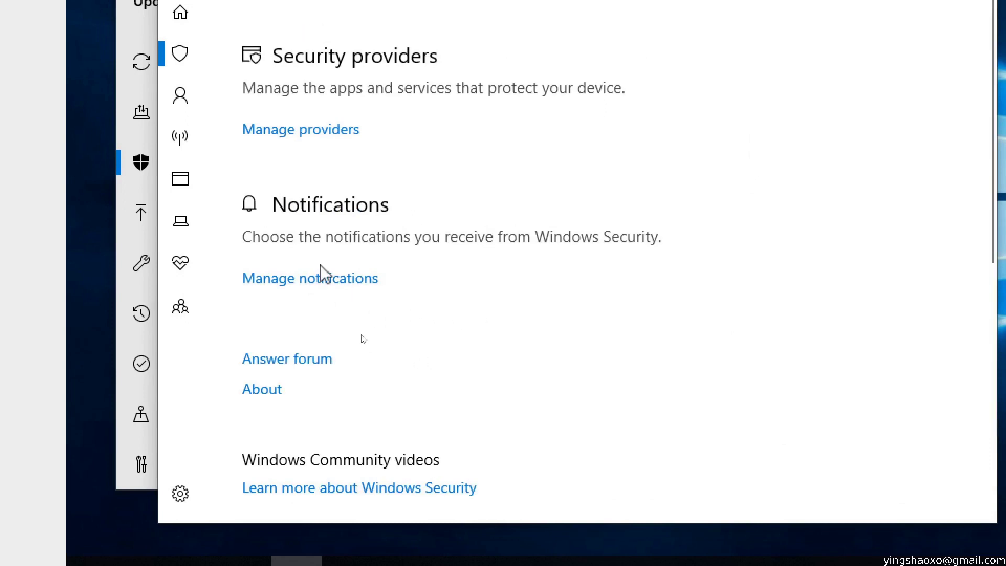
{"action": "left_click", "coordinate": [330, 279]}
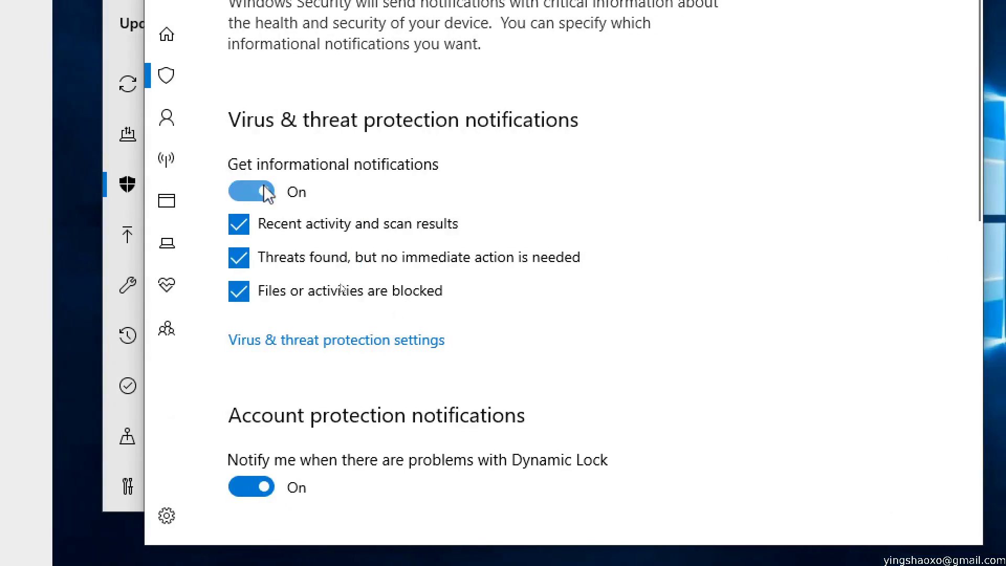
{"action": "left_click", "coordinate": [265, 195]}
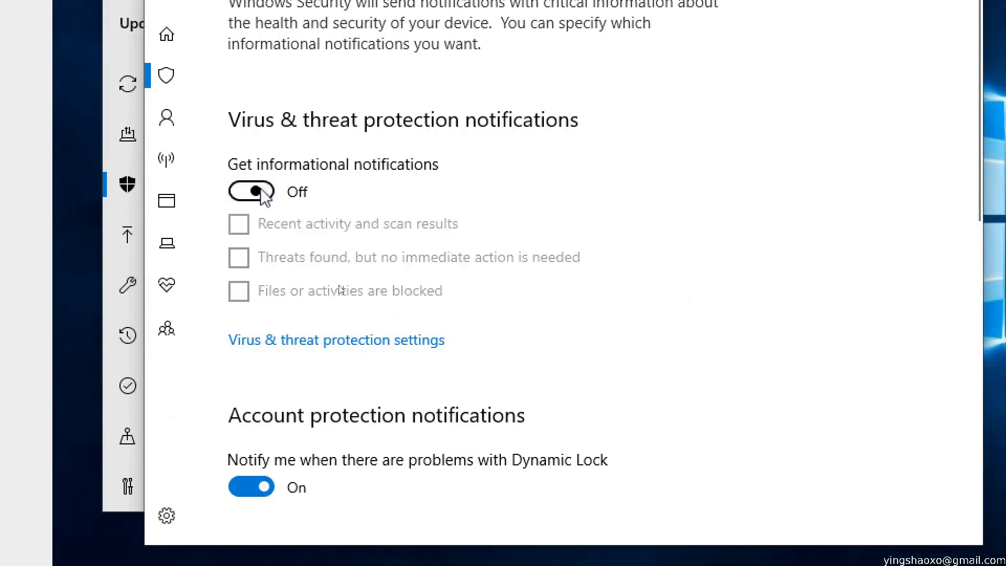
{"action": "left_click", "coordinate": [525, 343]}
{"action": "left_click", "coordinate": [252, 487]}
{"action": "scroll", "coordinate": [273, 446], "scroll_direction": "down", "scroll_amount": 5}
{"action": "left_click", "coordinate": [257, 358]}
{"action": "left_click", "coordinate": [451, 349]}
{"action": "scroll", "coordinate": [377, 393], "scroll_direction": "down", "scroll_amount": 3}
{"action": "scroll", "coordinate": [383, 390], "scroll_direction": "up", "scroll_amount": 10}
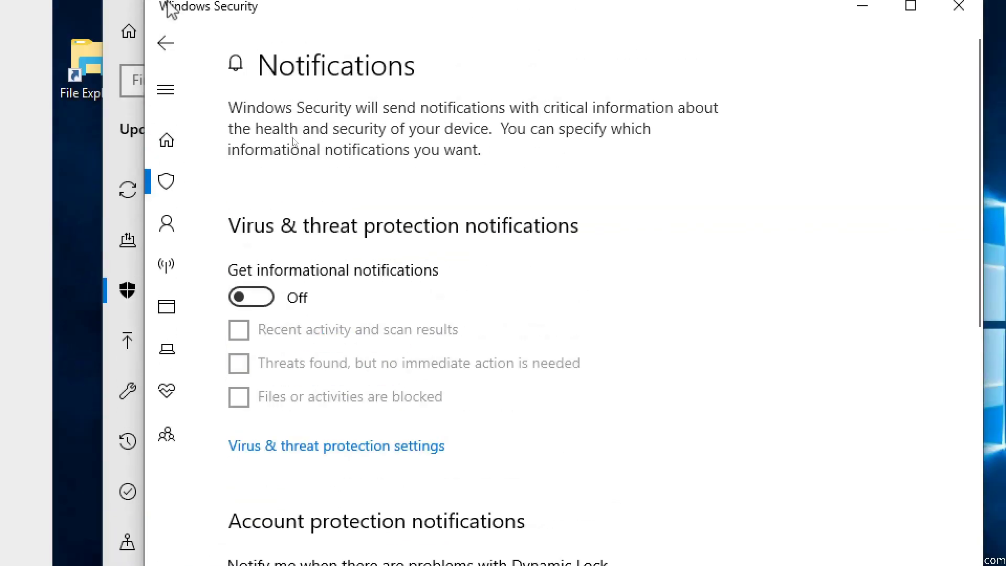
Look through the Virus & threat protection and Account protection pages for remaining options, and return to the Security at a glance overview.
{"action": "left_click", "coordinate": [163, 61]}
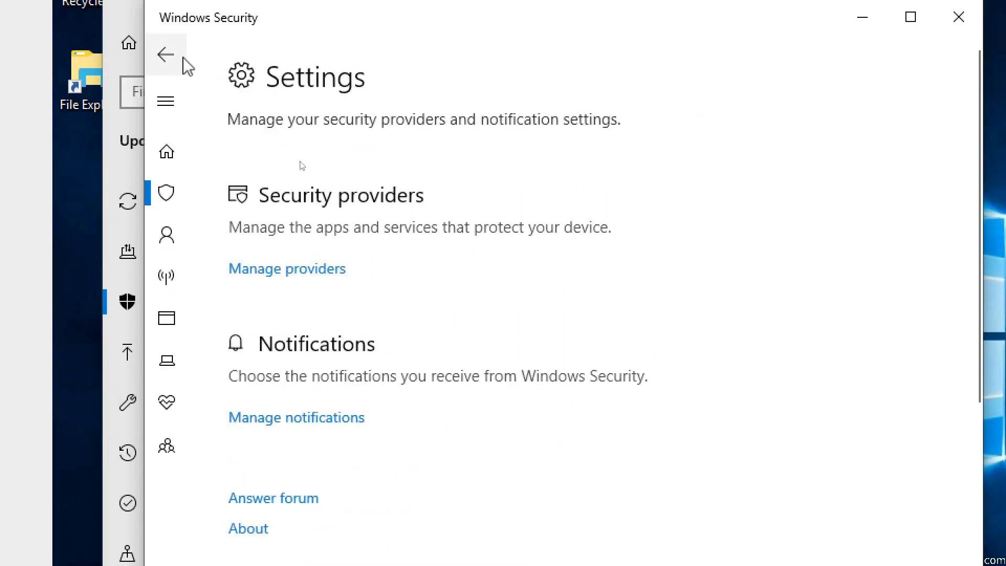
{"action": "left_click", "coordinate": [166, 54]}
{"action": "scroll", "coordinate": [503, 441], "scroll_direction": "down", "scroll_amount": 5}
{"action": "scroll", "coordinate": [503, 440], "scroll_direction": "up", "scroll_amount": 5}
{"action": "left_click", "coordinate": [165, 54]}
{"action": "scroll", "coordinate": [370, 366], "scroll_direction": "down", "scroll_amount": 3}
{"action": "scroll", "coordinate": [307, 359], "scroll_direction": "down", "scroll_amount": 5}
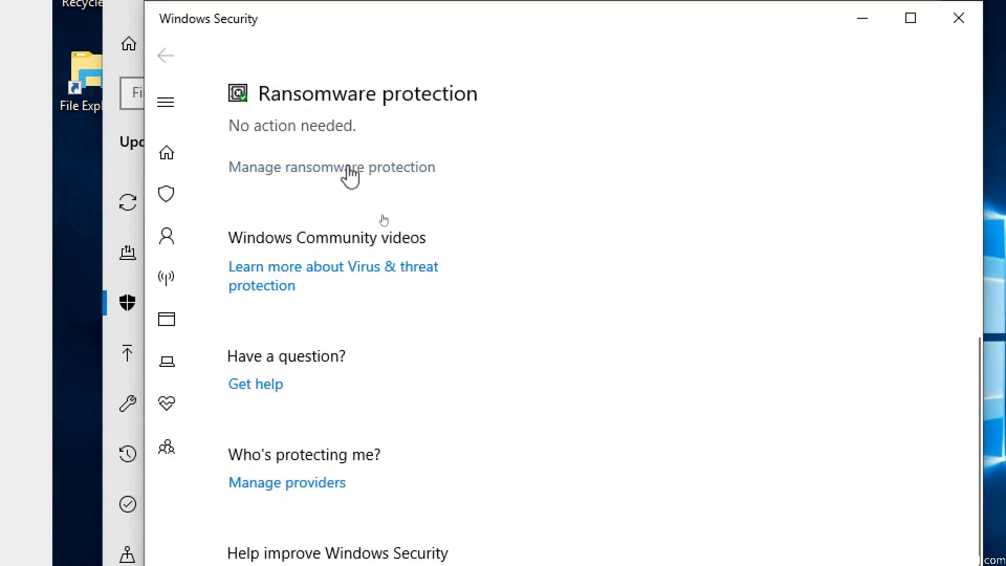
{"action": "scroll", "coordinate": [349, 176], "scroll_direction": "up", "scroll_amount": 2}
{"action": "left_click", "coordinate": [166, 152]}
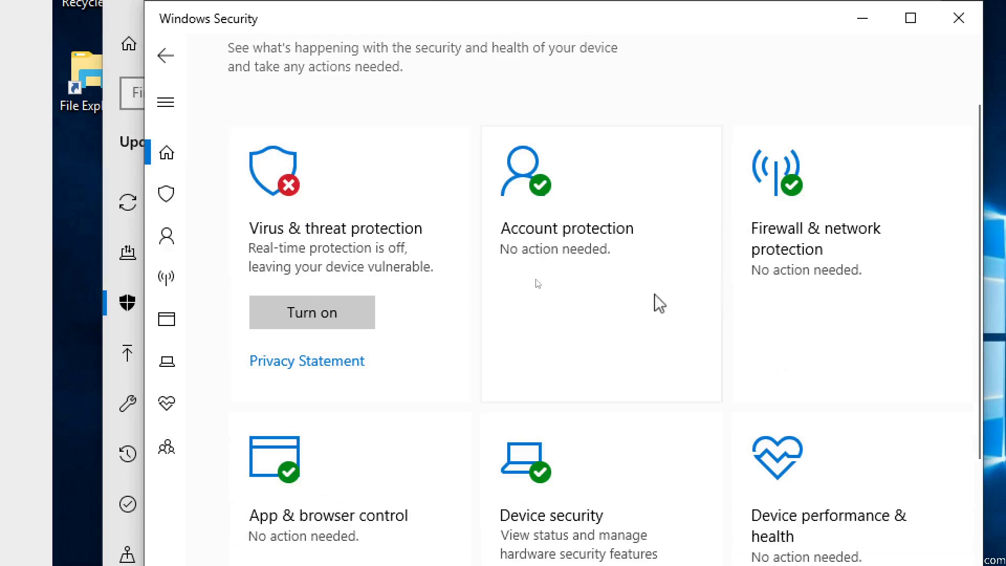
{"action": "left_click", "coordinate": [612, 302]}
{"action": "scroll", "coordinate": [505, 333], "scroll_direction": "down", "scroll_amount": 7}
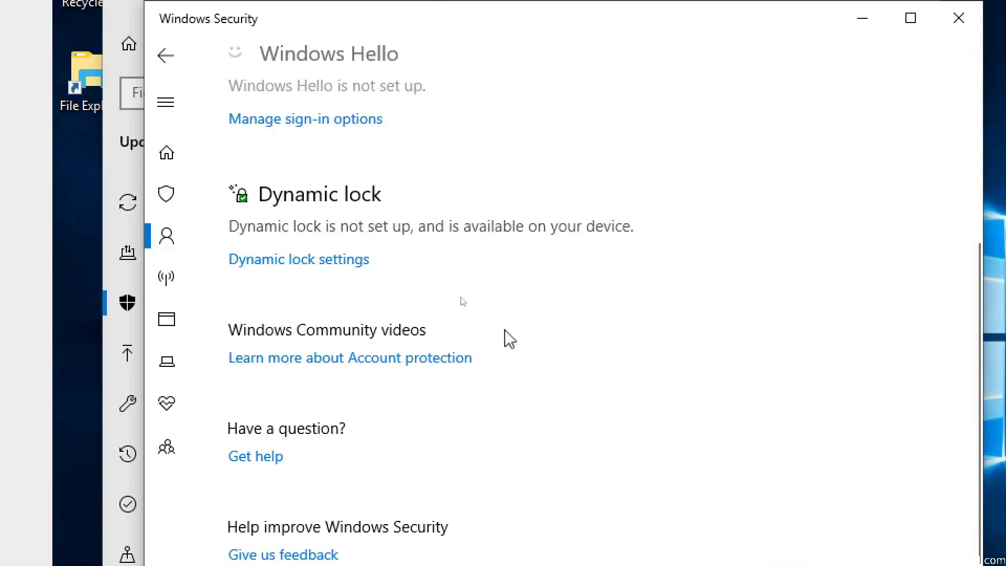
{"action": "left_click", "coordinate": [174, 71]}
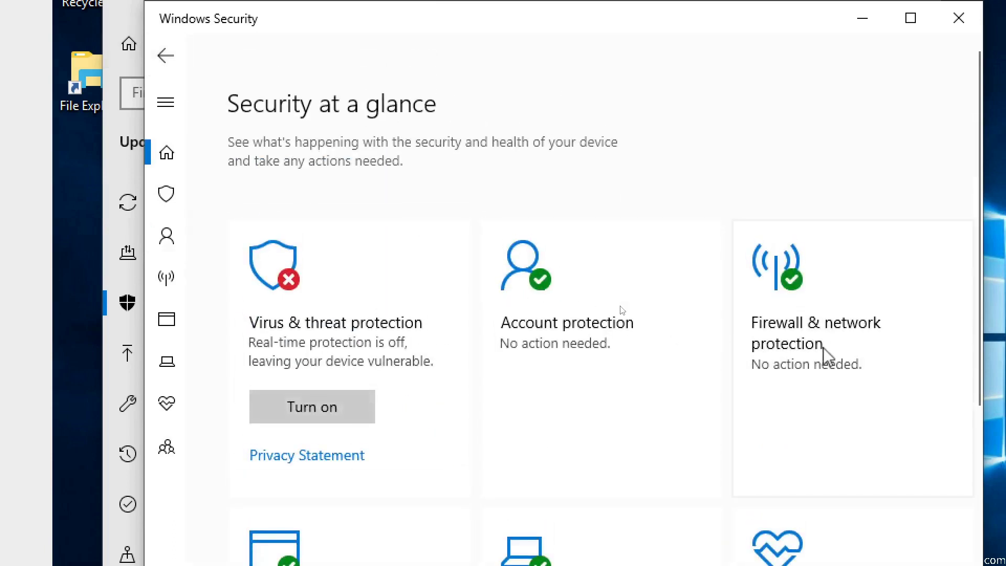
Open Firewall & network protection and turn off Windows Defender Firewall for the domain network, approving the administrator request.
{"action": "left_click", "coordinate": [823, 355]}
{"action": "scroll", "coordinate": [320, 225], "scroll_direction": "down", "scroll_amount": 5}
{"action": "scroll", "coordinate": [346, 272], "scroll_direction": "up", "scroll_amount": 5}
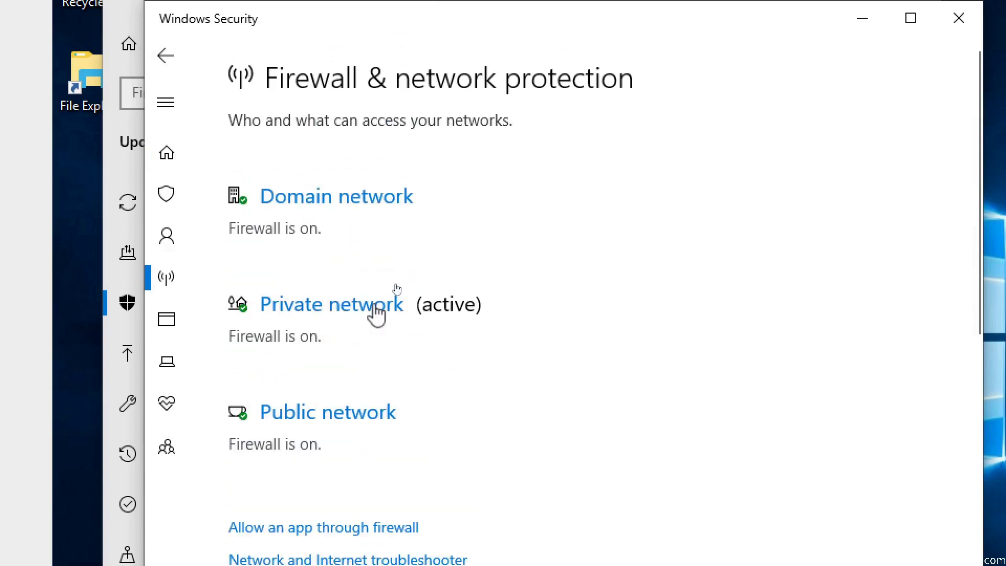
{"action": "left_click", "coordinate": [355, 195]}
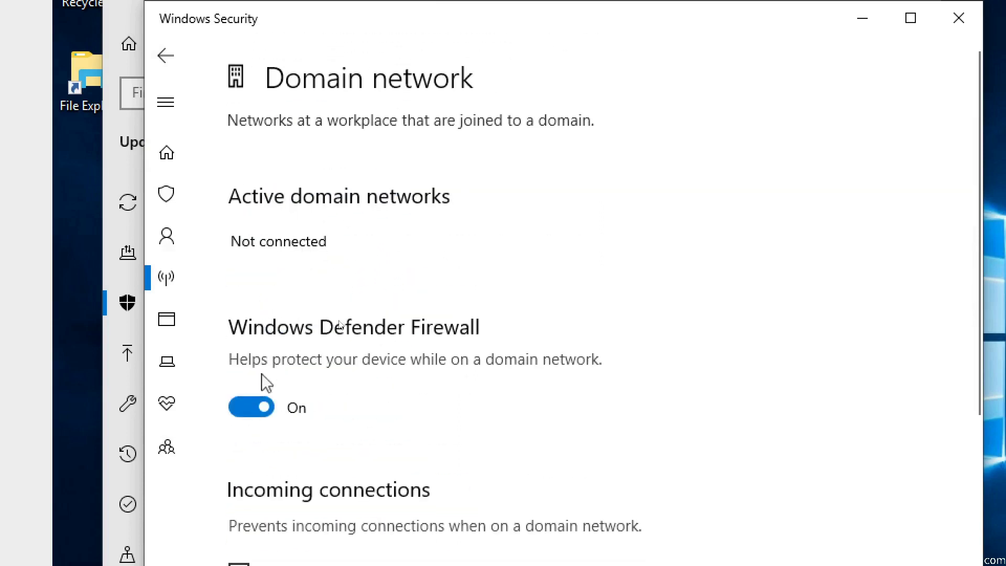
{"action": "left_click", "coordinate": [248, 408]}
{"action": "left_click", "coordinate": [575, 473]}
{"action": "scroll", "coordinate": [555, 441], "scroll_direction": "down", "scroll_amount": 4}
Turn off Windows Defender Firewall for the active private network and allow the change.
{"action": "key", "text": "alt+Left"}
{"action": "left_click", "coordinate": [350, 262]}
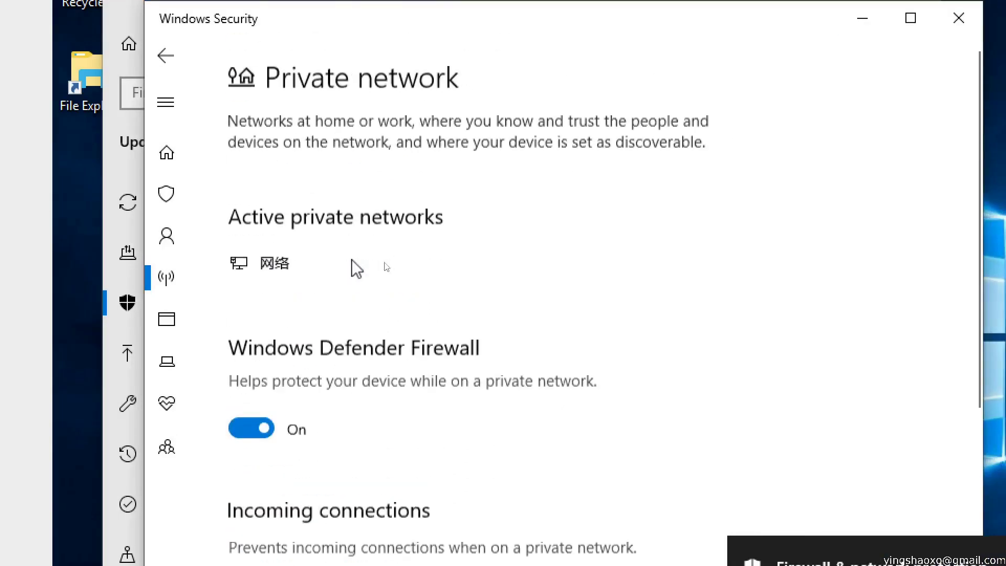
{"action": "left_click", "coordinate": [249, 433]}
{"action": "key", "text": "alt+y"}
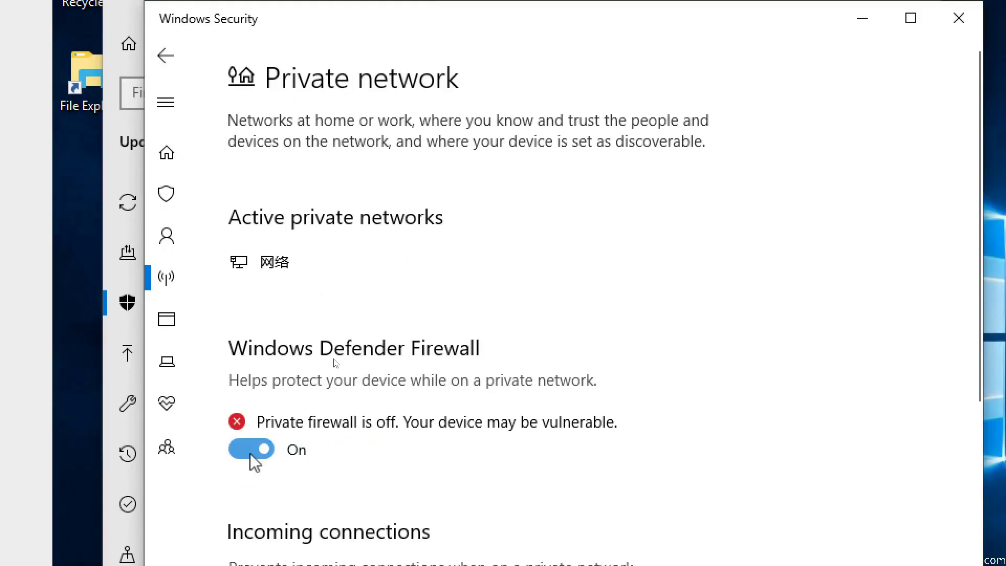
{"action": "scroll", "coordinate": [440, 417], "scroll_direction": "down", "scroll_amount": 5}
{"action": "scroll", "coordinate": [440, 417], "scroll_direction": "up", "scroll_amount": 5}
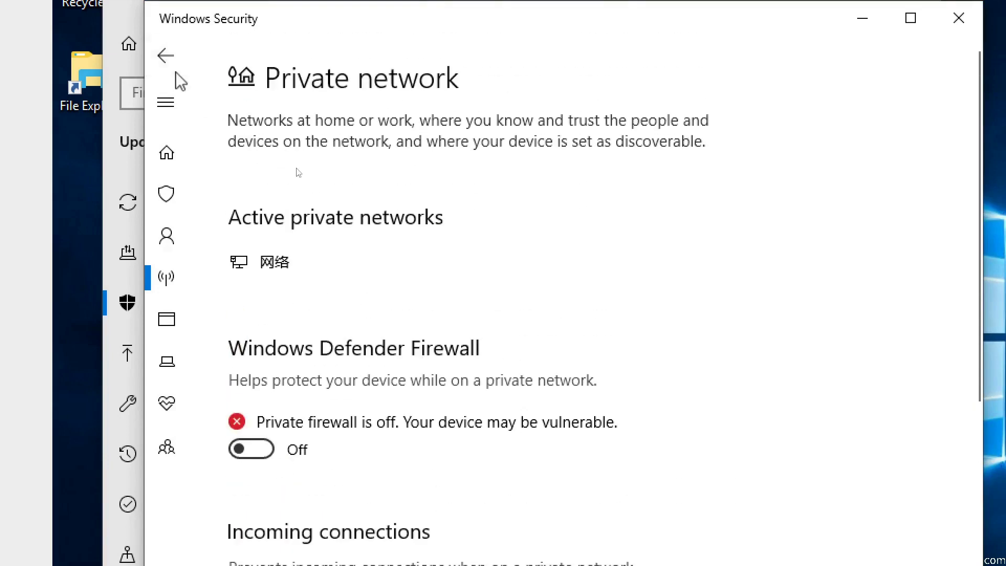
Turn off Windows Defender Firewall for the public network, allow the change, and return to the firewall overview.
{"action": "left_click", "coordinate": [167, 55]}
{"action": "left_click", "coordinate": [314, 166]}
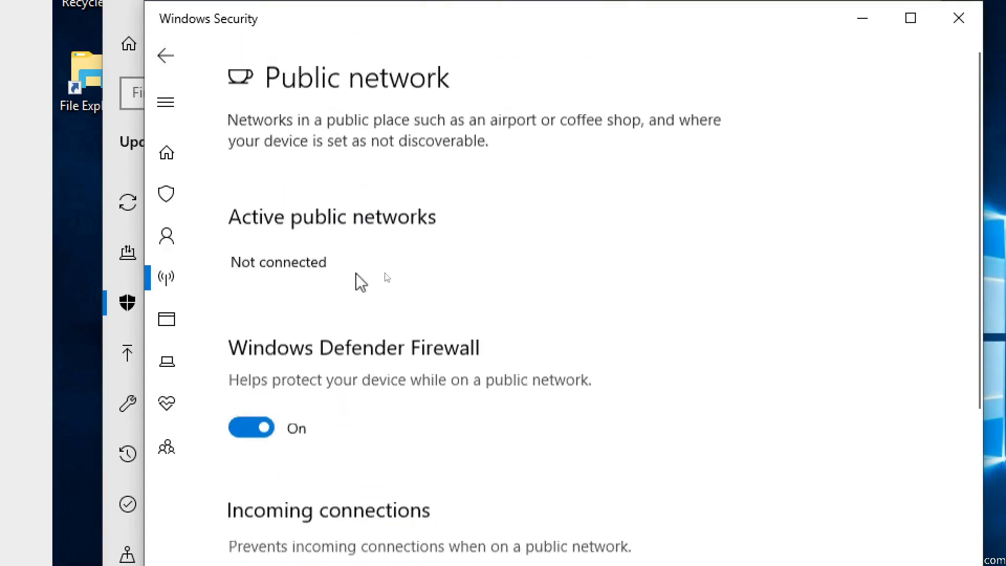
{"action": "left_click", "coordinate": [237, 427]}
{"action": "left_click", "coordinate": [525, 453]}
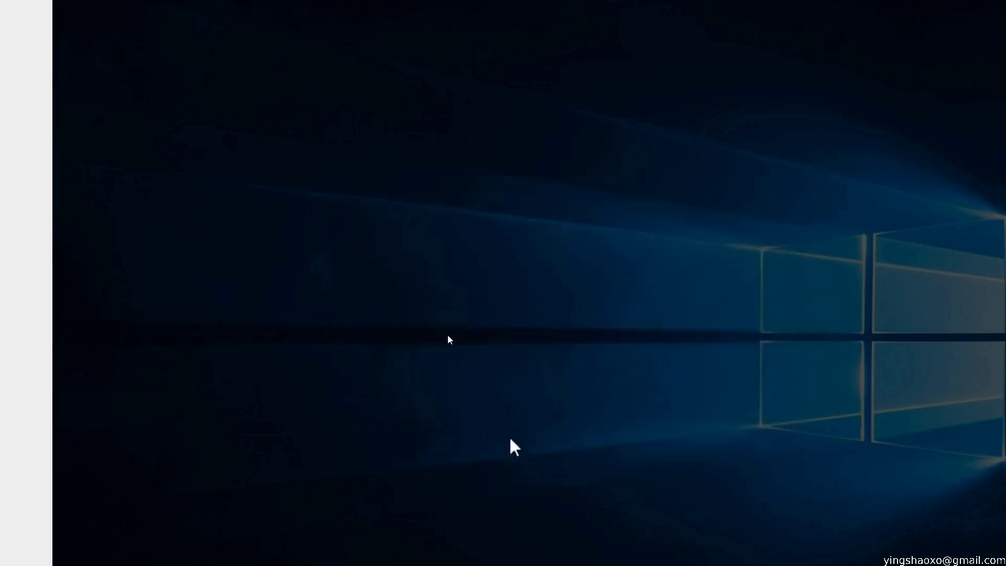
{"action": "left_click", "coordinate": [165, 56]}
Look through the firewall page and the Windows Security notification settings for remaining firewall options, and return to the Security at a glance overview.
{"action": "scroll", "coordinate": [461, 314], "scroll_direction": "down", "scroll_amount": 6}
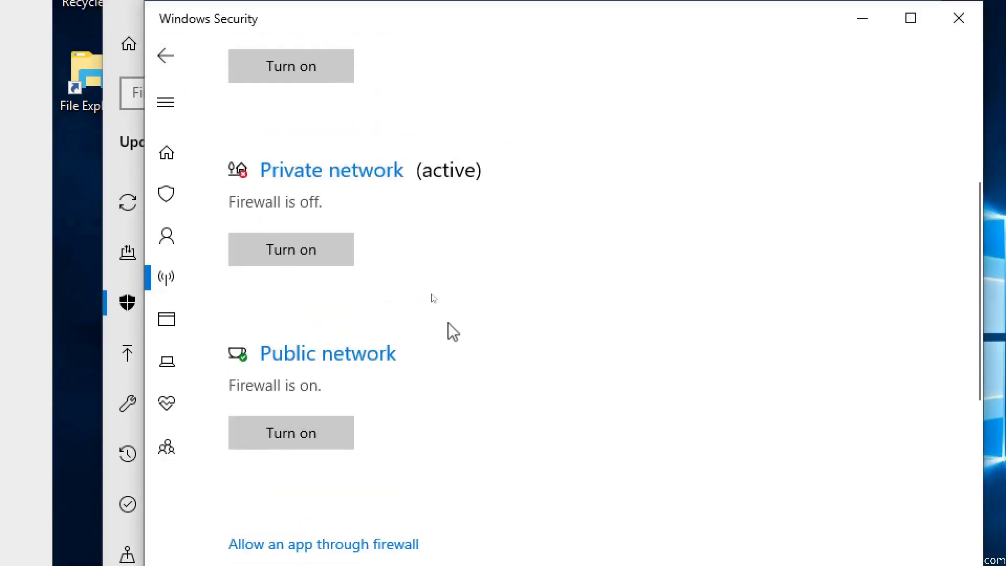
{"action": "scroll", "coordinate": [456, 325], "scroll_direction": "down", "scroll_amount": 3}
{"action": "scroll", "coordinate": [435, 329], "scroll_direction": "down", "scroll_amount": 7}
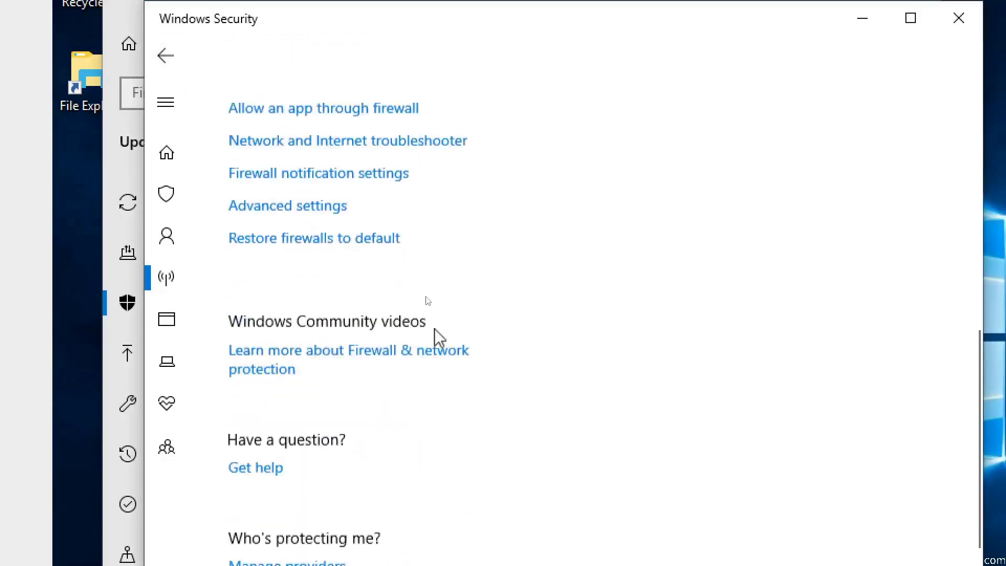
{"action": "scroll", "coordinate": [433, 331], "scroll_direction": "down", "scroll_amount": 2}
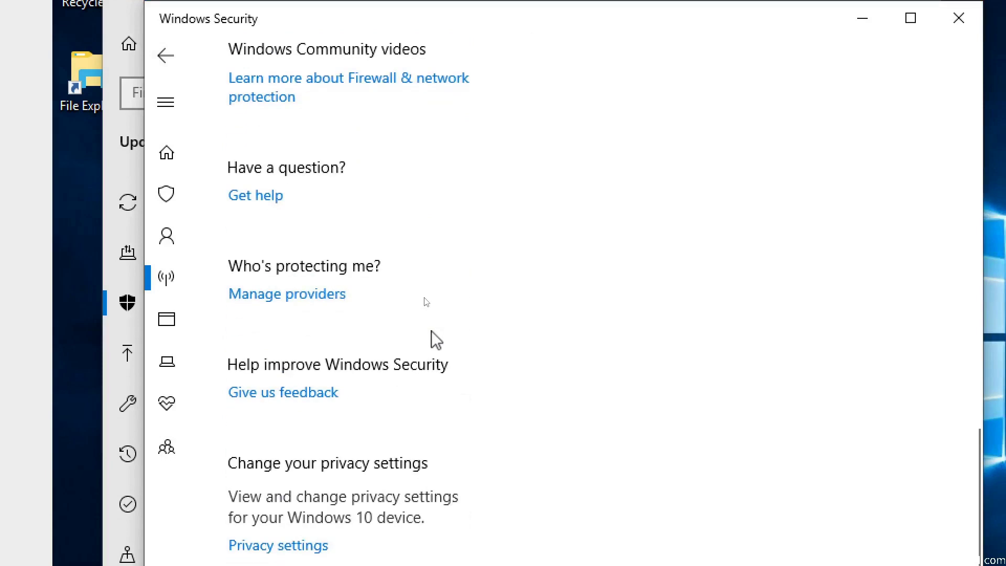
{"action": "scroll", "coordinate": [432, 332], "scroll_direction": "up", "scroll_amount": 7}
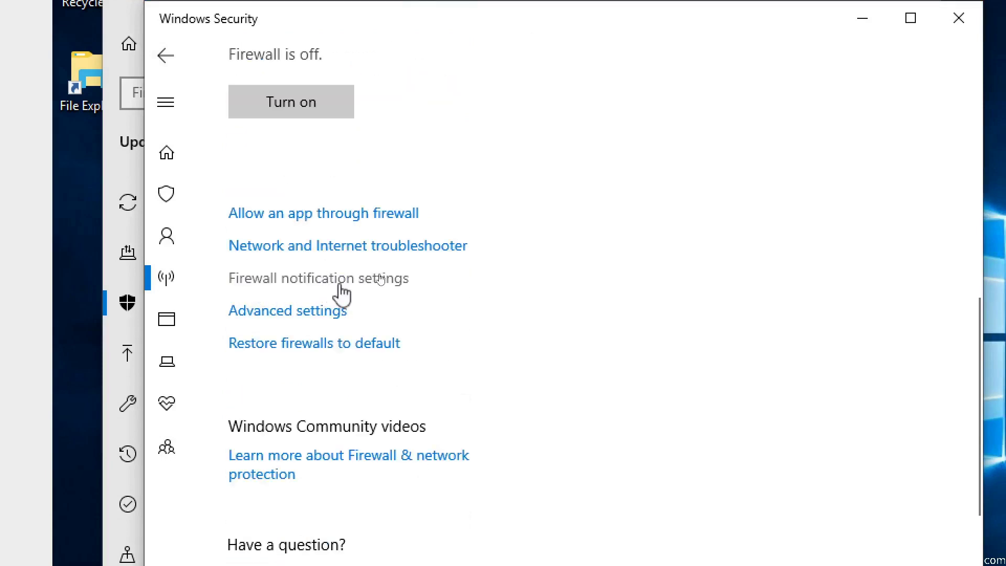
{"action": "left_click", "coordinate": [347, 282]}
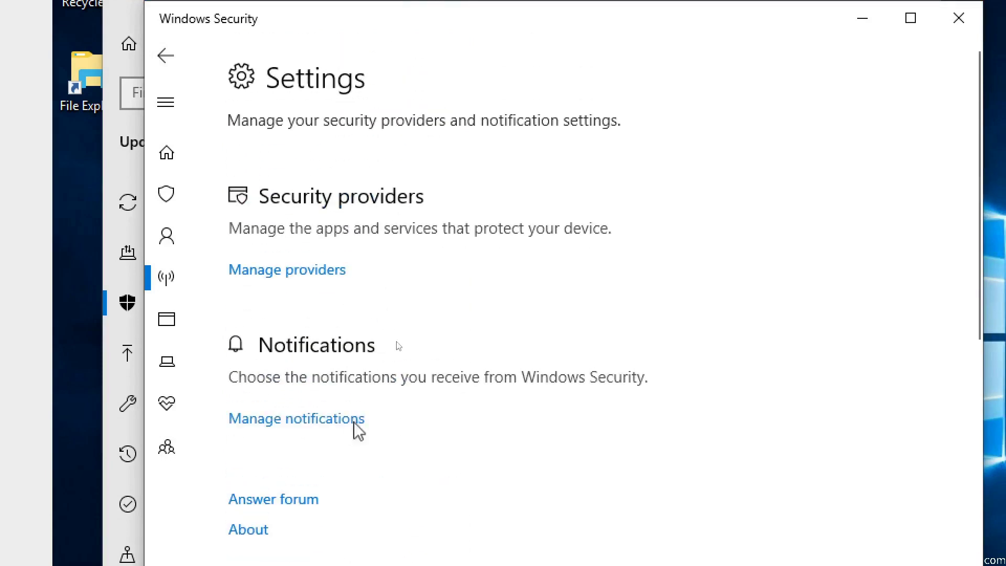
{"action": "left_click", "coordinate": [347, 425]}
{"action": "scroll", "coordinate": [456, 338], "scroll_direction": "down", "scroll_amount": 10}
{"action": "scroll", "coordinate": [456, 340], "scroll_direction": "up", "scroll_amount": 8}
{"action": "scroll", "coordinate": [460, 343], "scroll_direction": "up", "scroll_amount": 3}
{"action": "left_click", "coordinate": [165, 56]}
{"action": "left_click", "coordinate": [165, 56]}
{"action": "key", "text": "alt+Left"}
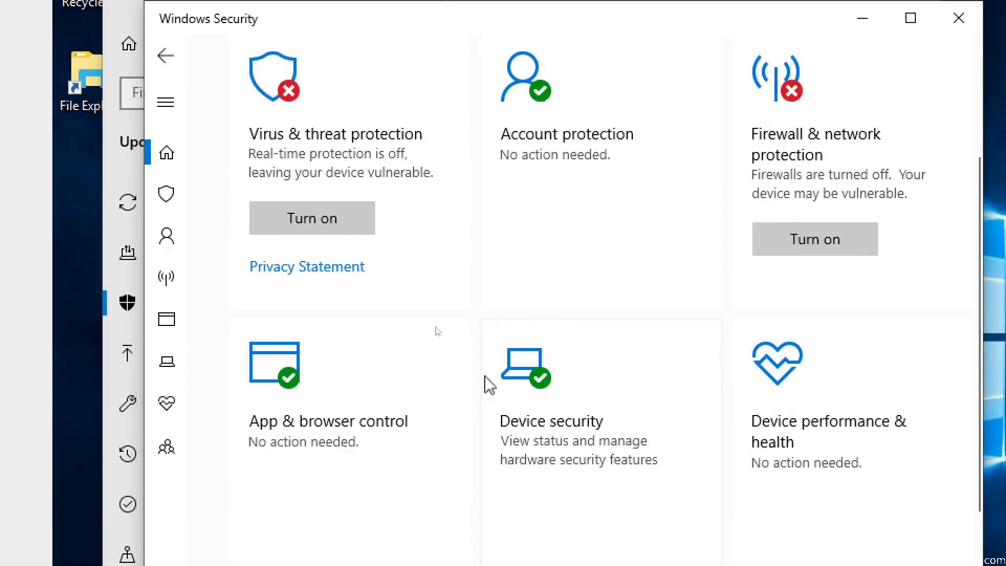
In App & browser control, set Check apps and files to Off, approve the change, and return to the overview.
{"action": "scroll", "coordinate": [357, 430], "scroll_direction": "down", "scroll_amount": 3}
{"action": "left_click", "coordinate": [366, 354]}
{"action": "left_click", "coordinate": [256, 378]}
{"action": "left_click", "coordinate": [481, 456]}
{"action": "scroll", "coordinate": [457, 395], "scroll_direction": "down", "scroll_amount": 7}
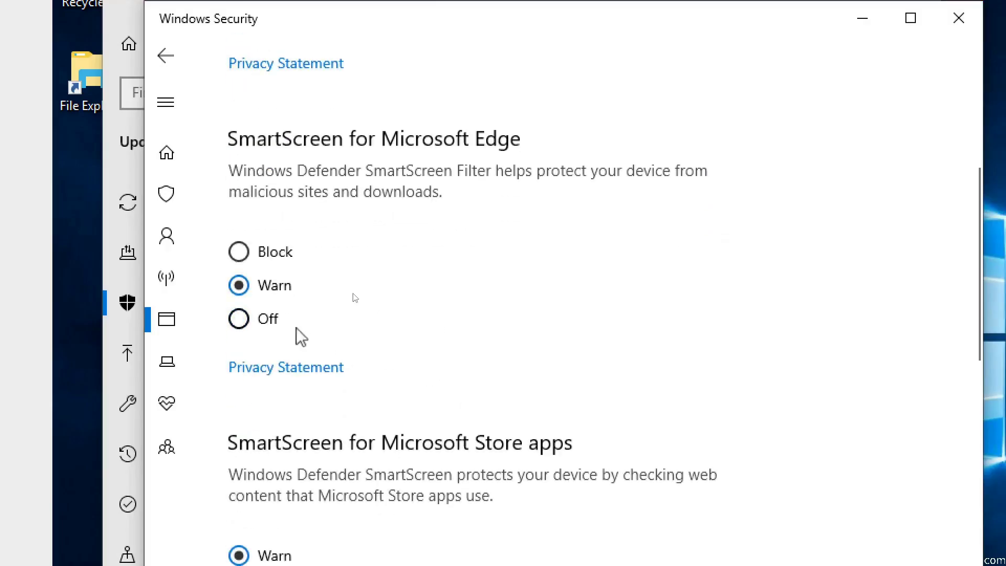
{"action": "scroll", "coordinate": [301, 337], "scroll_direction": "down", "scroll_amount": 15}
{"action": "left_click", "coordinate": [178, 55]}
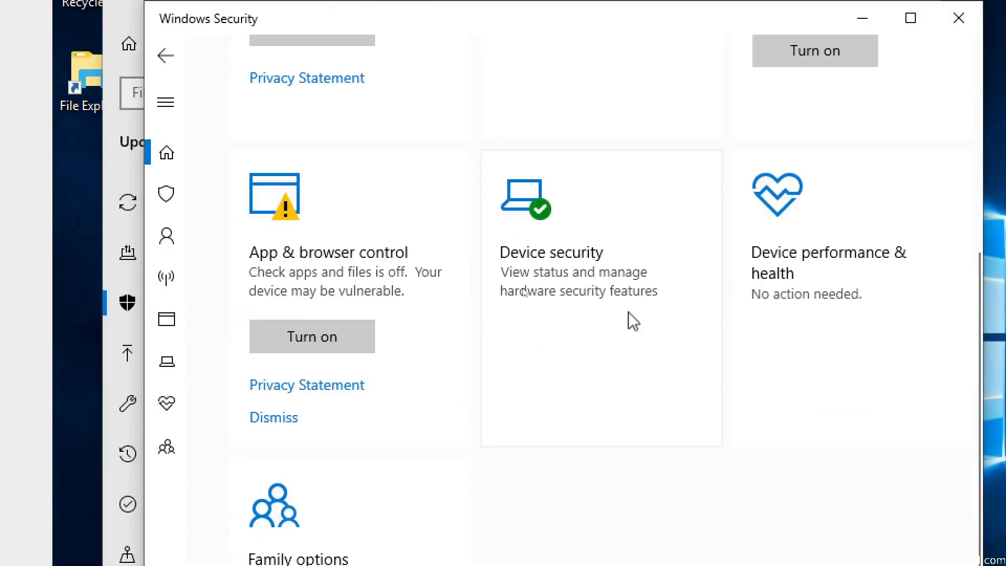
In the Device security settings, switch Memory integrity on and return to the Security at a glance overview.
{"action": "left_click", "coordinate": [627, 309]}
{"action": "scroll", "coordinate": [420, 330], "scroll_direction": "down", "scroll_amount": 5}
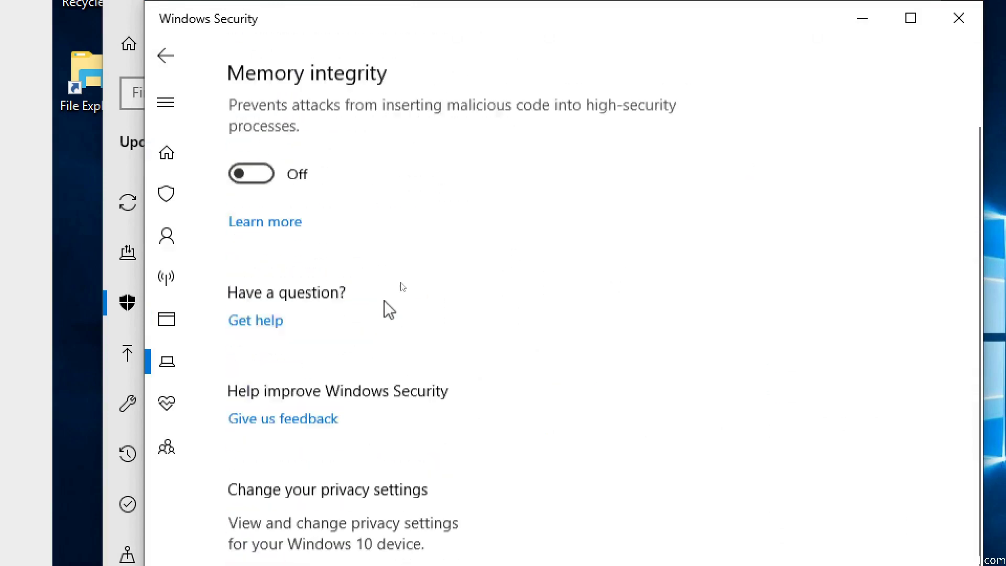
{"action": "scroll", "coordinate": [386, 307], "scroll_direction": "down", "scroll_amount": 1}
{"action": "scroll", "coordinate": [388, 308], "scroll_direction": "up", "scroll_amount": 3}
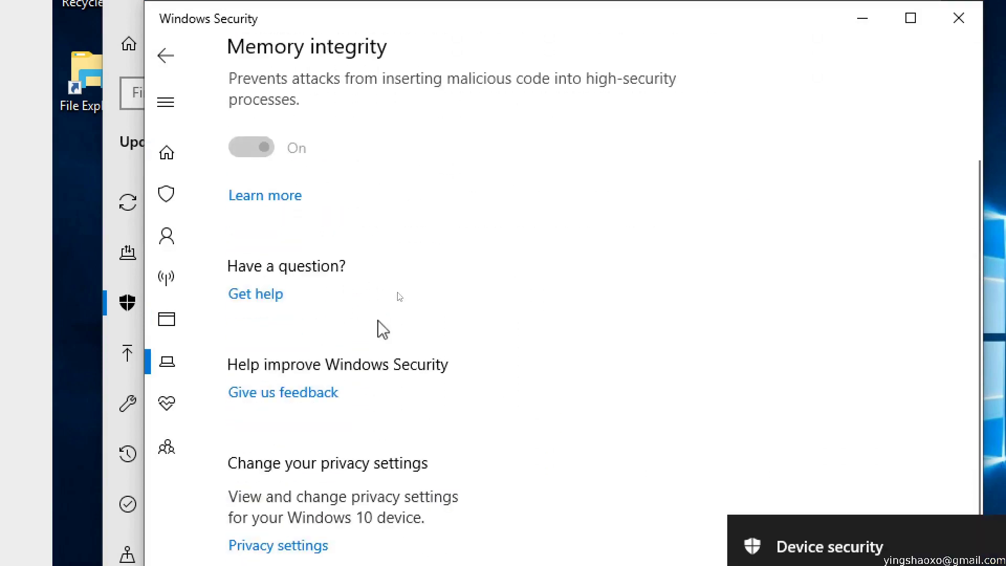
{"action": "scroll", "coordinate": [202, 119], "scroll_direction": "up", "scroll_amount": 3}
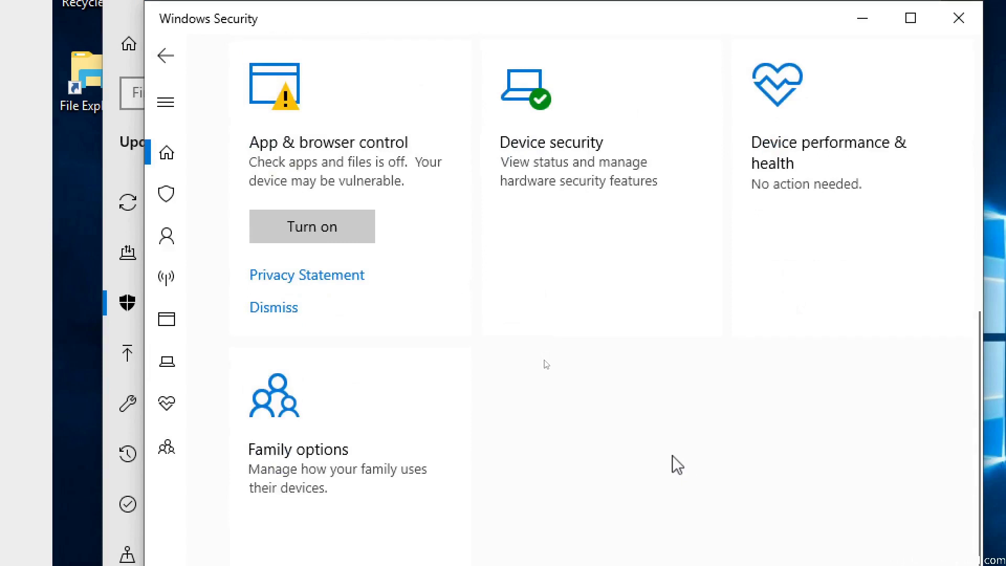
{"action": "scroll", "coordinate": [678, 466], "scroll_direction": "up", "scroll_amount": 5}
Close the Windows Security and Settings windows and reset the Unreal virtual machine.
{"action": "left_click", "coordinate": [959, 18]}
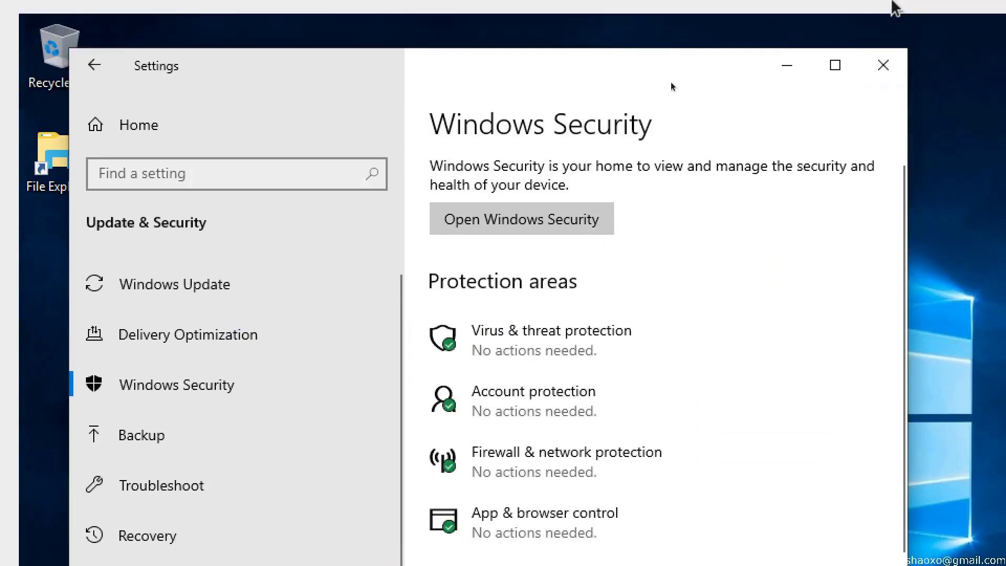
{"action": "left_click", "coordinate": [890, 113]}
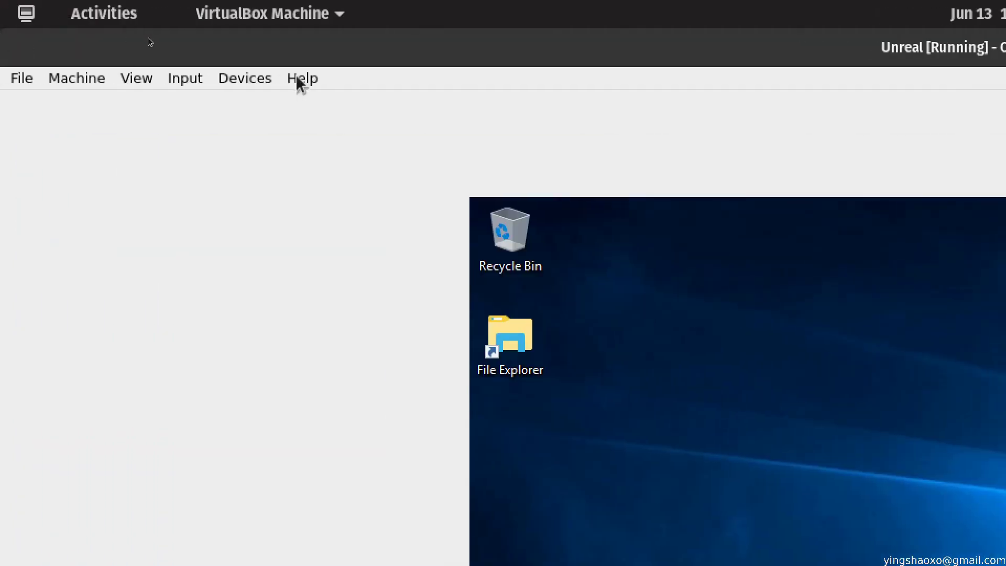
{"action": "left_click", "coordinate": [220, 78]}
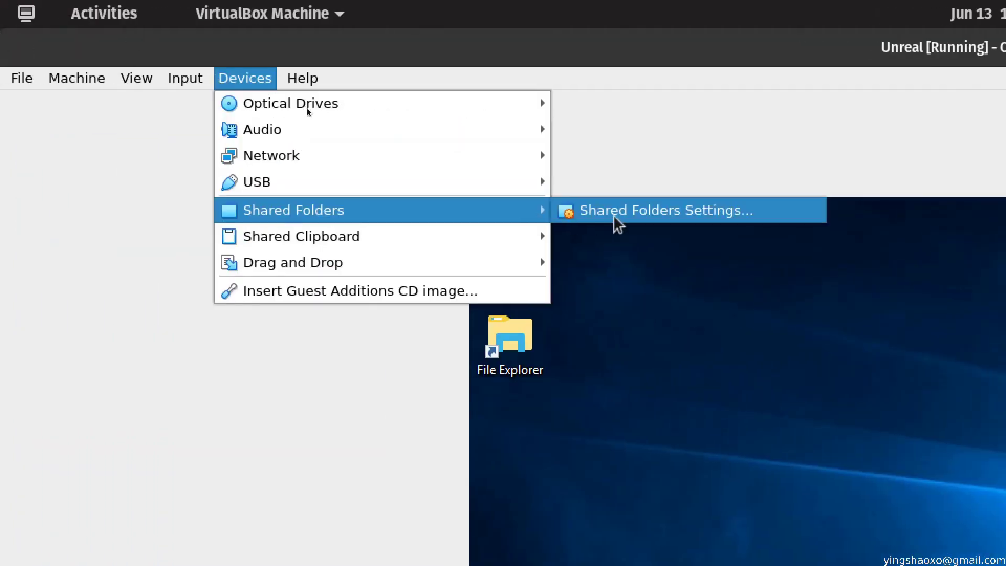
{"action": "left_click", "coordinate": [614, 222]}
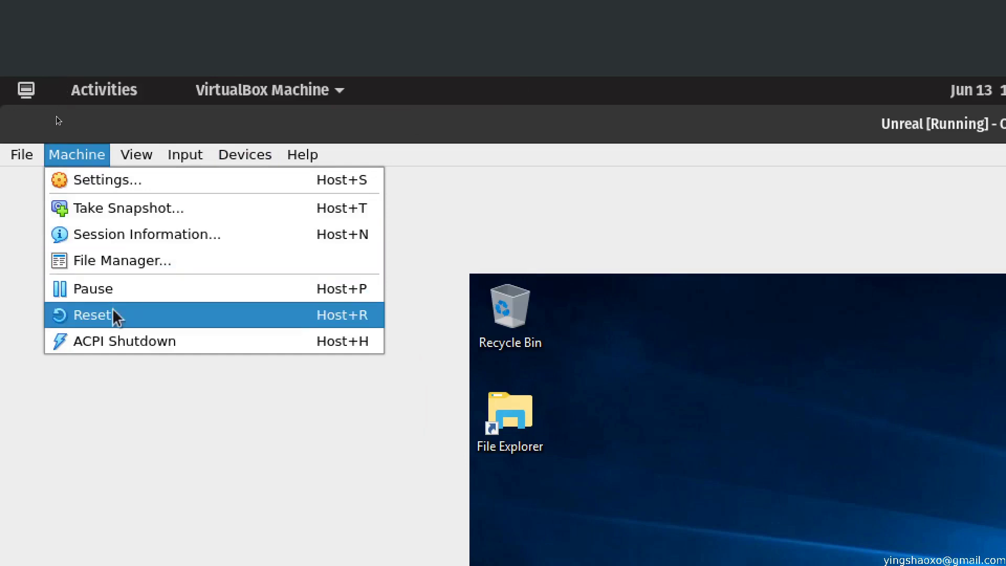
{"action": "left_click", "coordinate": [100, 315]}
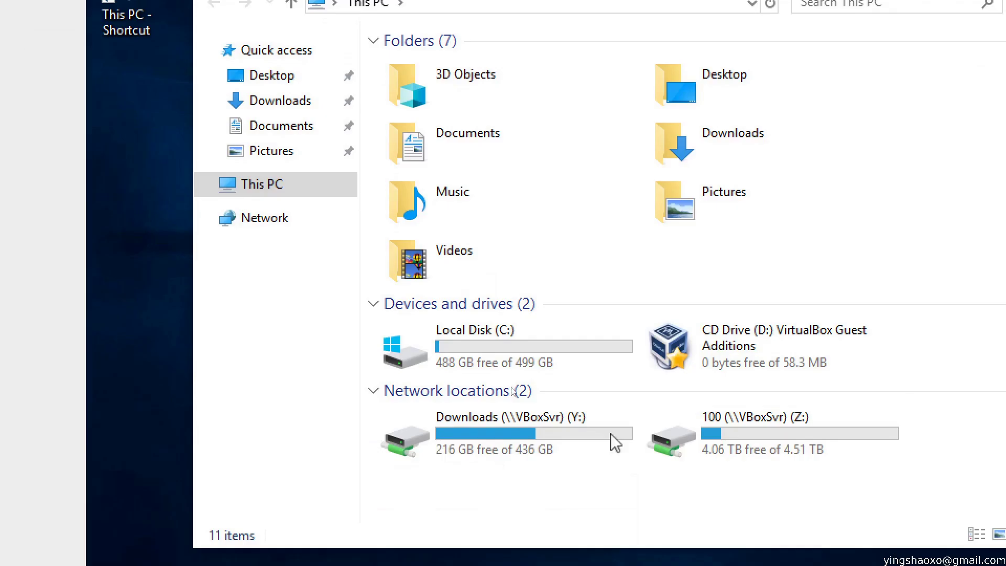
Open the shared Downloads (Y:) drive, sort its files by date modified, and look through the list for the needed installers.
{"action": "double_click", "coordinate": [611, 436]}
{"action": "scroll", "coordinate": [568, 396], "scroll_direction": "down", "scroll_amount": 14}
{"action": "scroll", "coordinate": [567, 396], "scroll_direction": "up", "scroll_amount": 14}
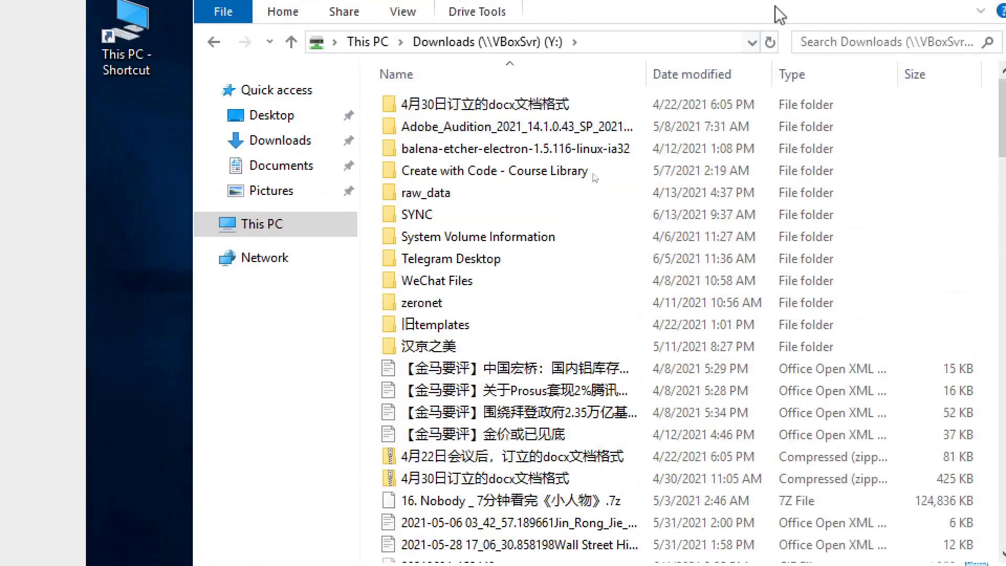
{"action": "left_click", "coordinate": [692, 74]}
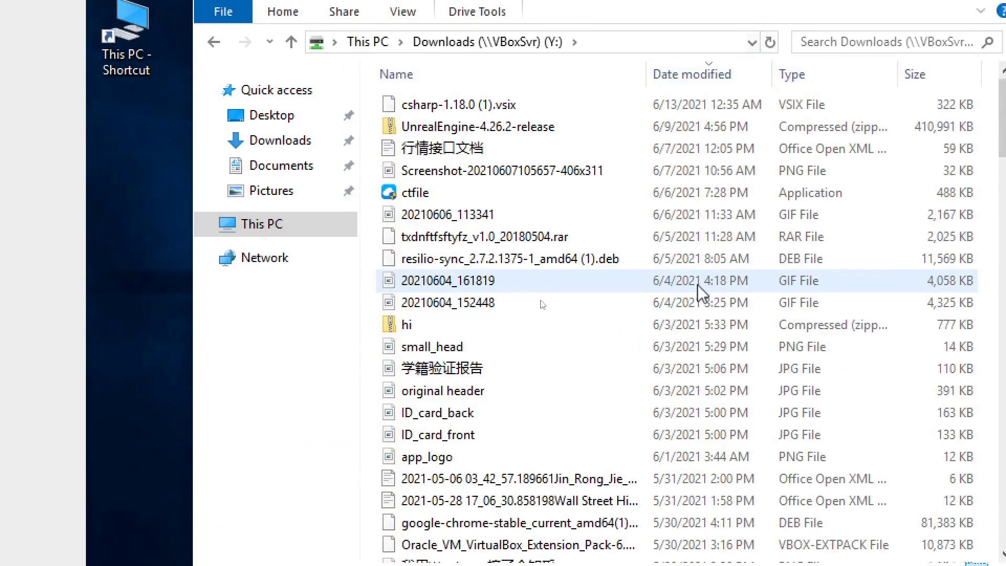
{"action": "scroll", "coordinate": [698, 285], "scroll_direction": "down", "scroll_amount": 15}
{"action": "scroll", "coordinate": [692, 287], "scroll_direction": "down", "scroll_amount": 20}
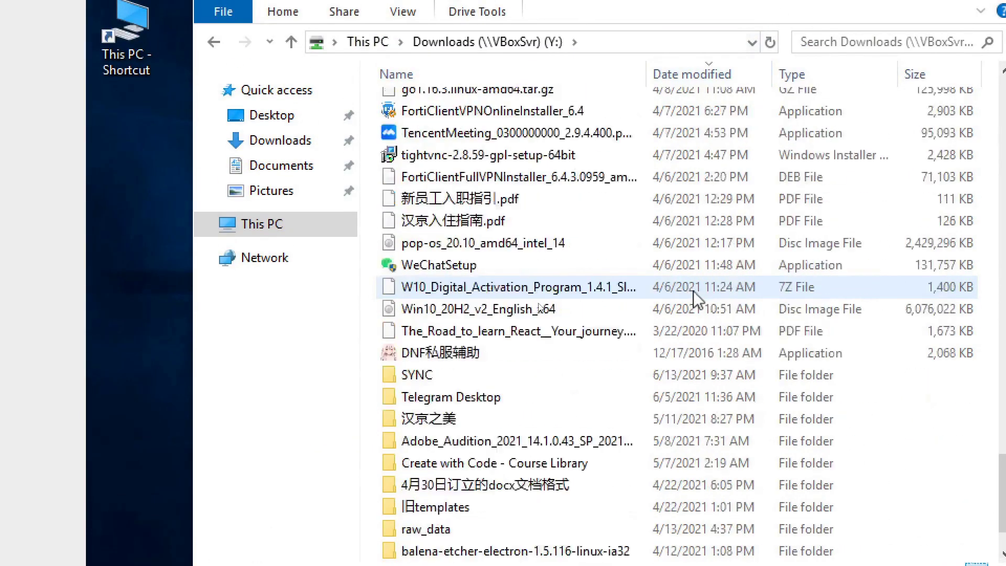
{"action": "scroll", "coordinate": [439, 327], "scroll_direction": "up", "scroll_amount": 20}
{"action": "scroll", "coordinate": [439, 299], "scroll_direction": "up", "scroll_amount": 20}
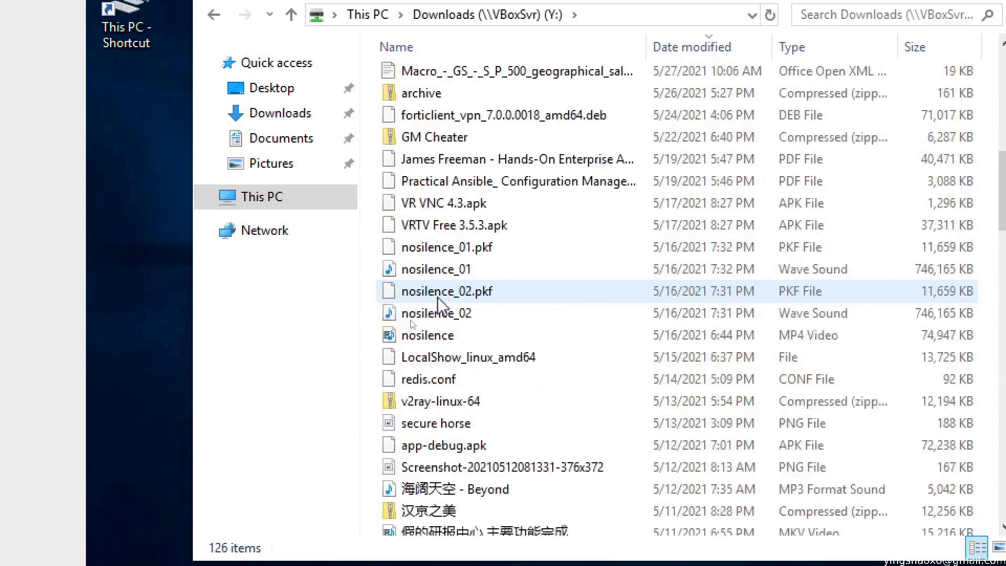
{"action": "scroll", "coordinate": [438, 297], "scroll_direction": "down", "scroll_amount": 19}
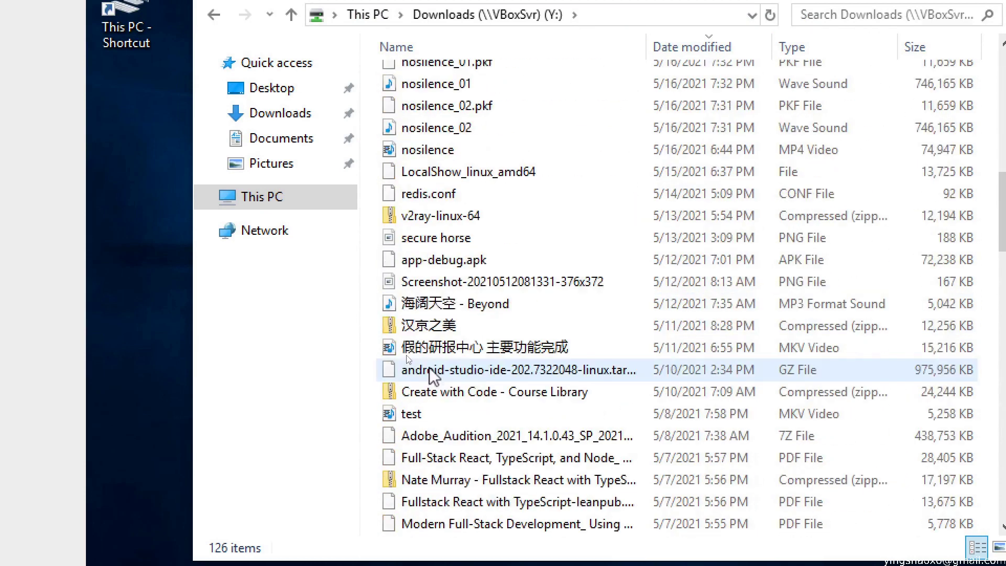
{"action": "scroll", "coordinate": [446, 367], "scroll_direction": "up", "scroll_amount": 1}
{"action": "scroll", "coordinate": [452, 294], "scroll_direction": "up", "scroll_amount": 10}
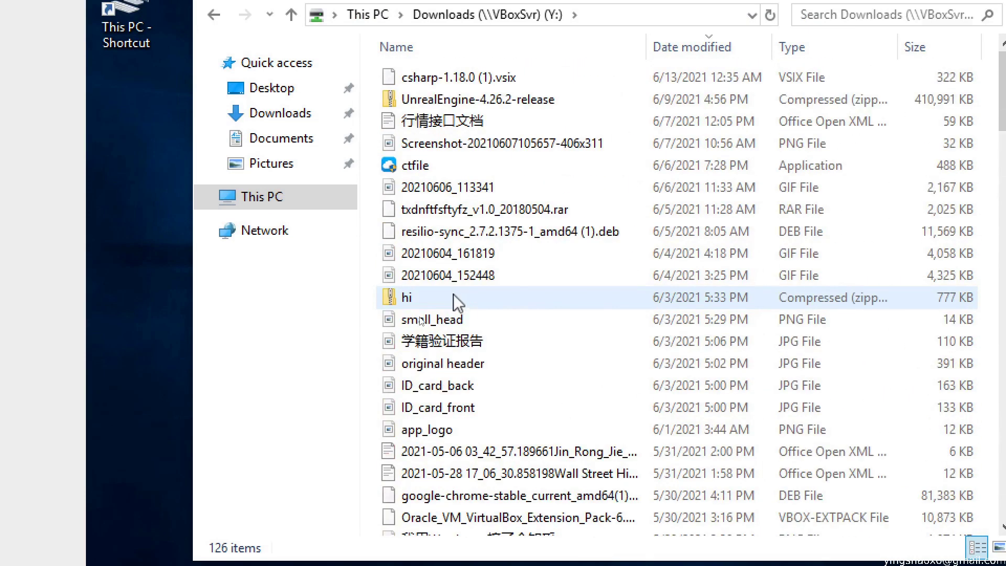
From the VirtualBox folder on the shared 100 (Z:) drive, copy W10DigitalActivation, 7z1900-x64 and EpicInstaller to the desktop.
{"action": "key", "text": "alt+Up"}
{"action": "key", "text": "Right"}
{"action": "key", "text": "Return"}
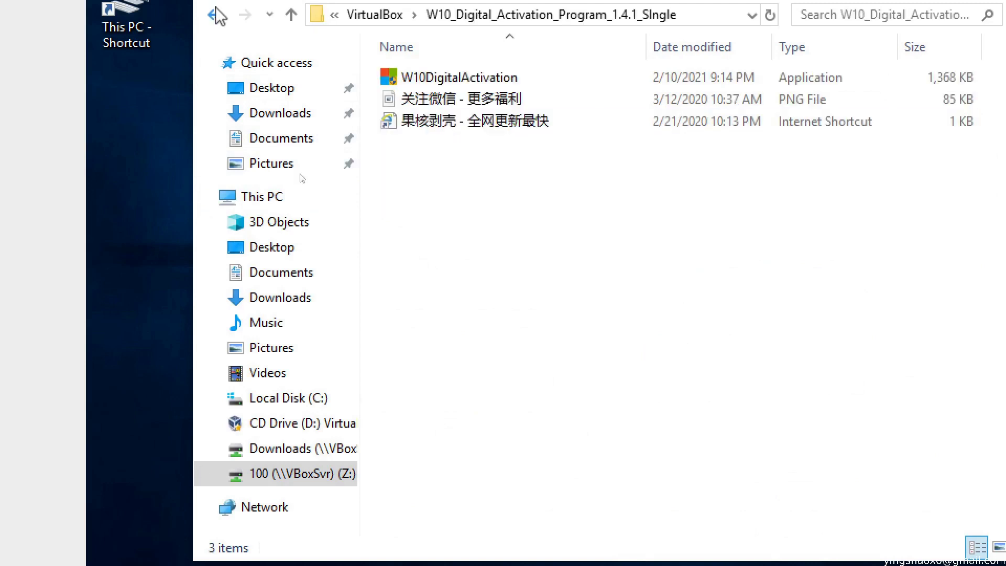
{"action": "key", "text": "alt+Left"}
{"action": "key", "text": "alt+Right"}
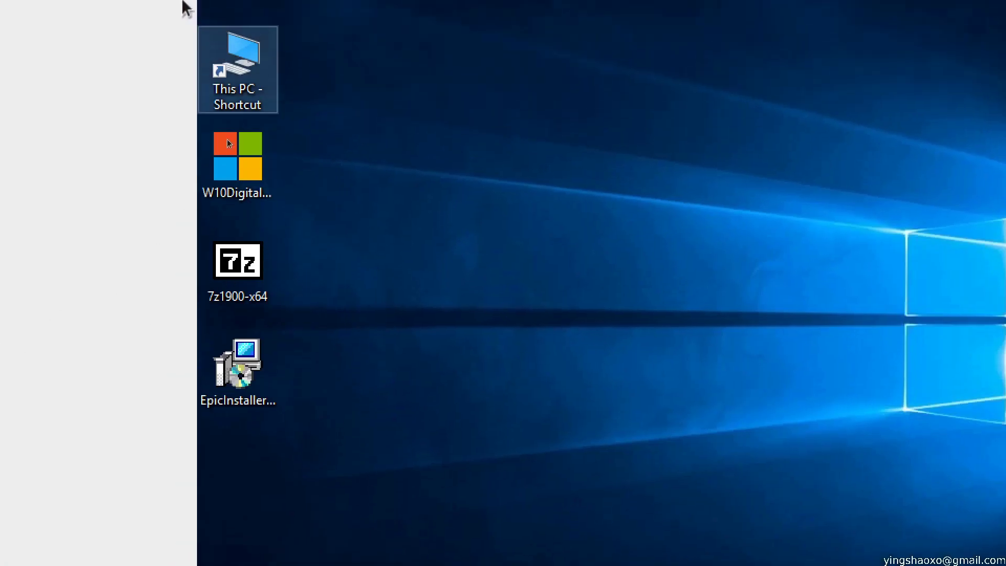
Launch W10DigitalActivation from the desktop, allow it to make changes to the device, and open its activation mode choices.
{"action": "left_click", "coordinate": [224, 163]}
{"action": "double_click", "coordinate": [225, 186]}
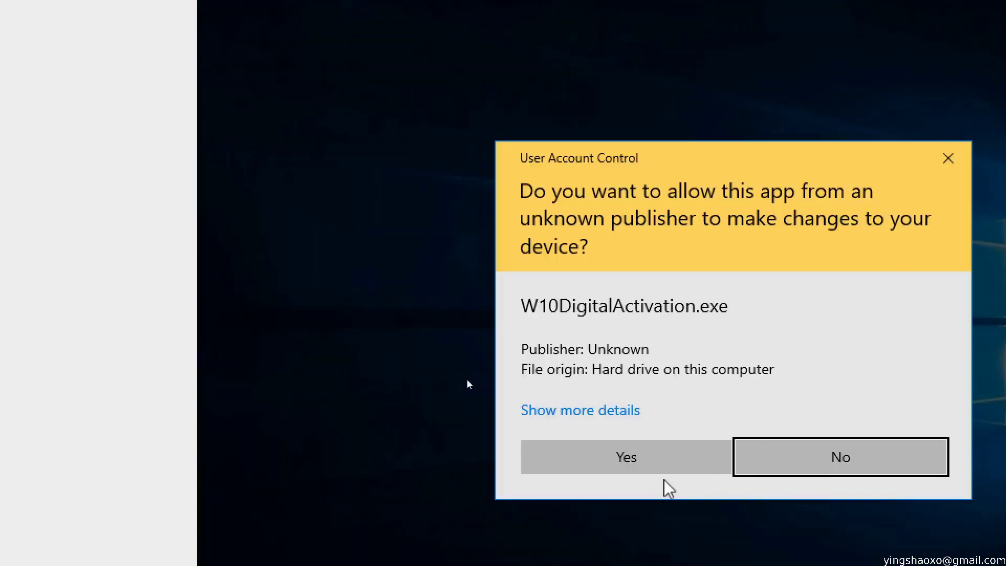
{"action": "left_click", "coordinate": [651, 469]}
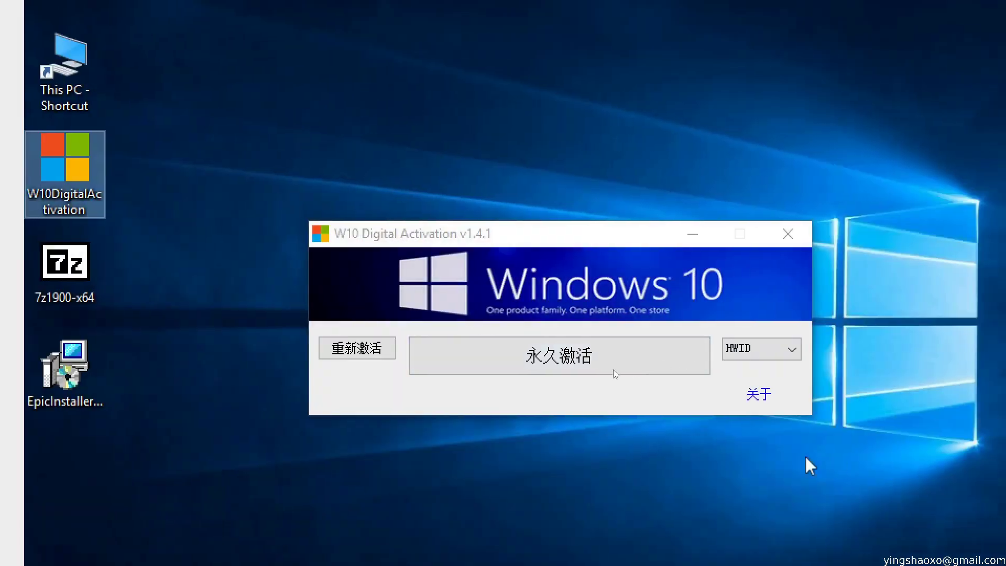
{"action": "left_click", "coordinate": [734, 356]}
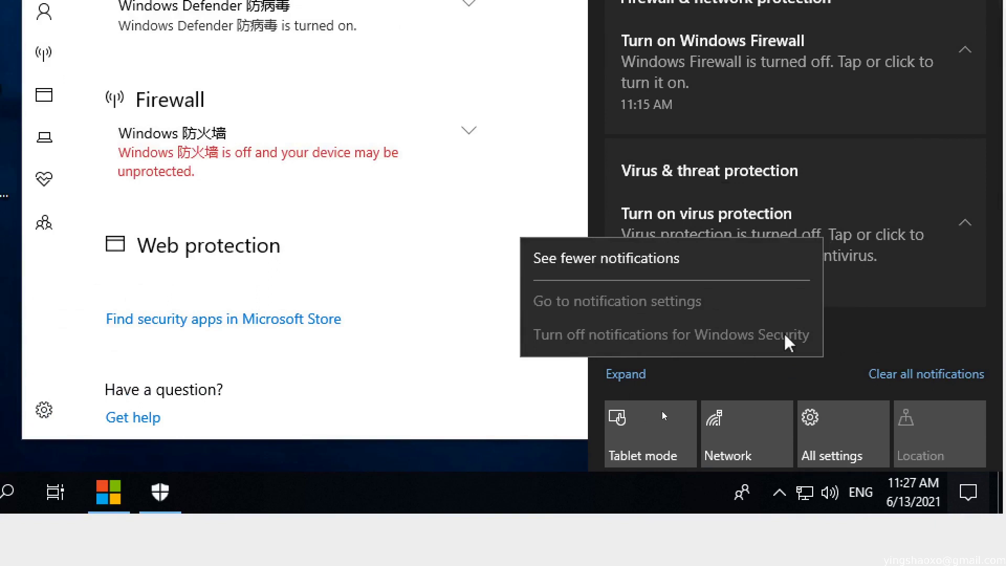
Clear all notifications in the action center and return from the security providers page to Virus & threat protection.
{"action": "left_click", "coordinate": [922, 375]}
{"action": "key", "text": "alt+Left"}
{"action": "scroll", "coordinate": [433, 339], "scroll_direction": "down", "scroll_amount": 10}
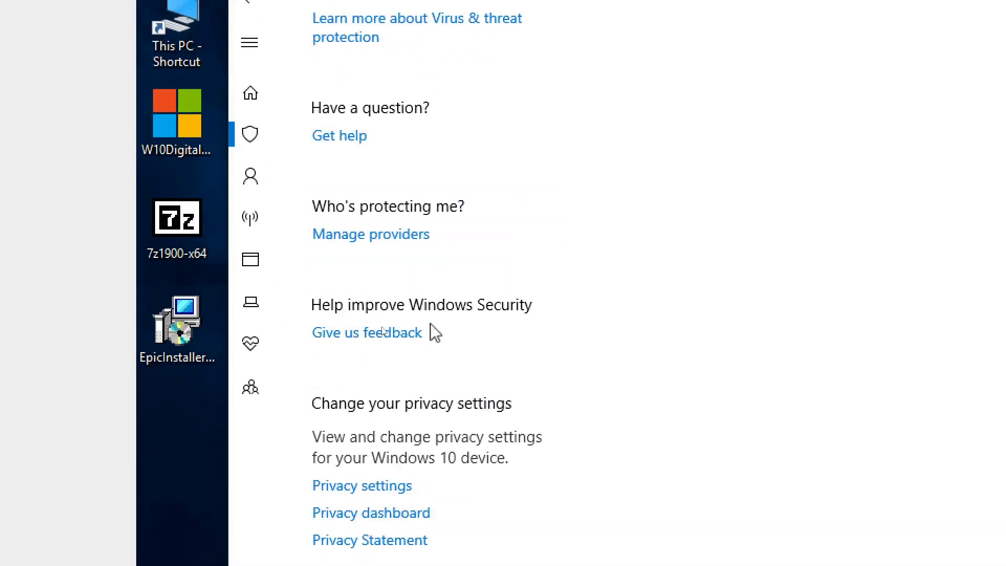
Turn off Real-time protection in the Virus & threat protection settings and allow Windows Security to make changes to the device.
{"action": "scroll", "coordinate": [438, 411], "scroll_direction": "up", "scroll_amount": 6}
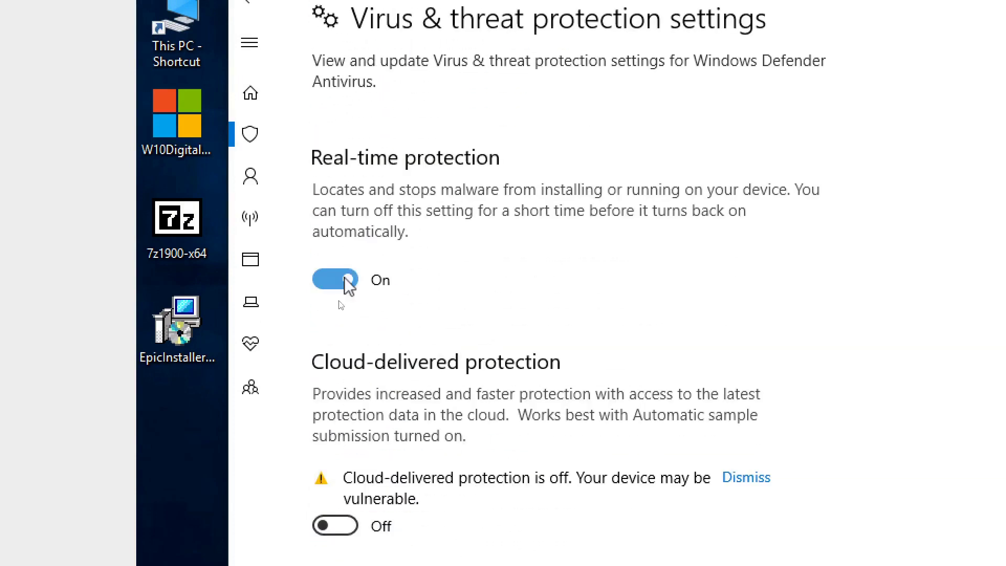
{"action": "left_click", "coordinate": [347, 281]}
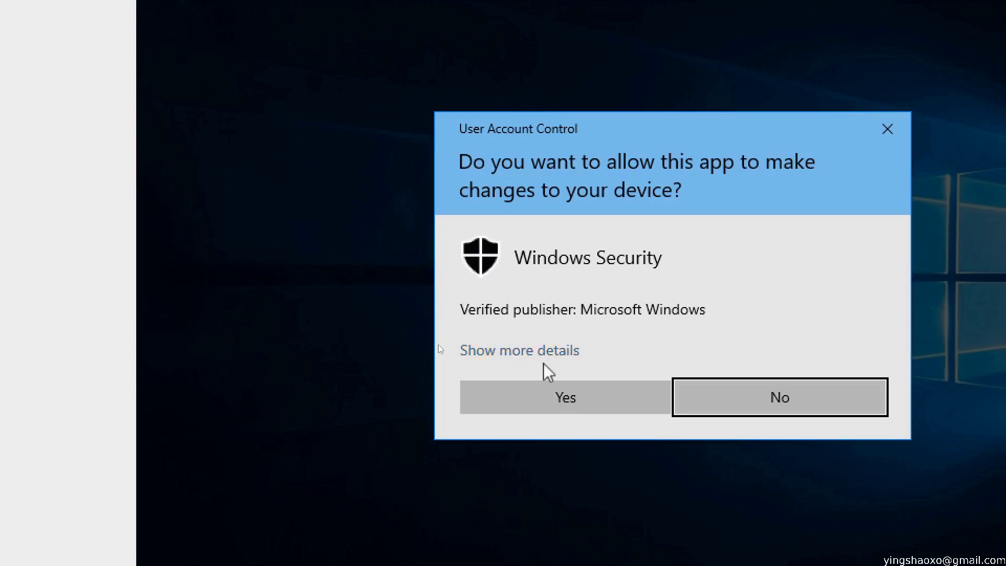
{"action": "left_click", "coordinate": [555, 404]}
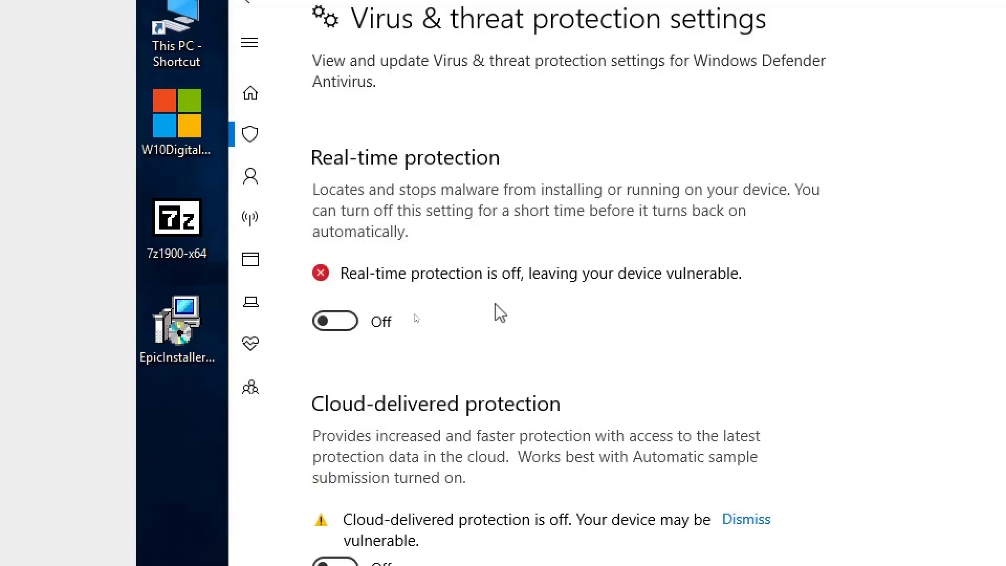
Open the Windows Security notification settings and look through the virus, account and firewall notification options.
{"action": "scroll", "coordinate": [495, 304], "scroll_direction": "down", "scroll_amount": 10}
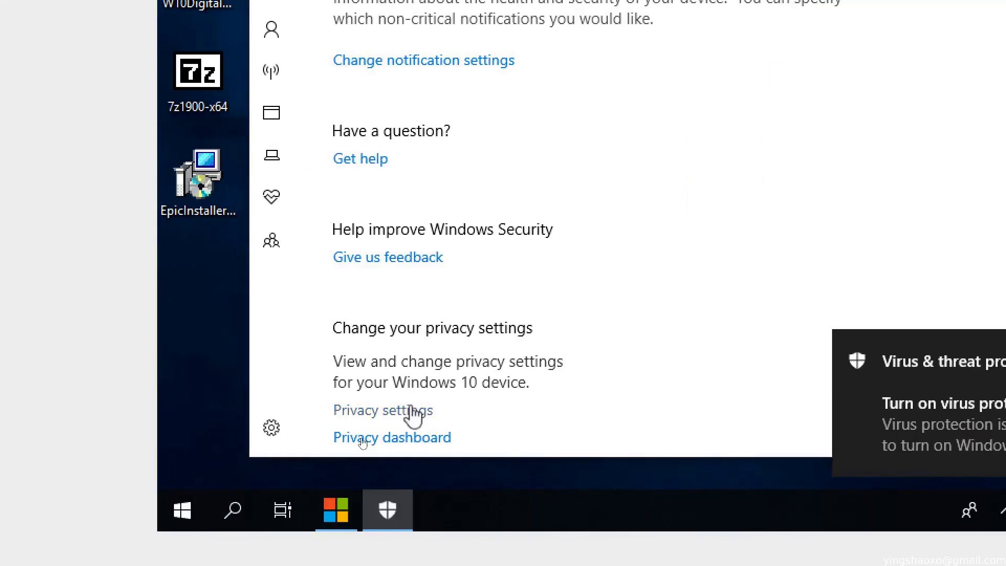
{"action": "scroll", "coordinate": [421, 267], "scroll_direction": "down", "scroll_amount": 3}
{"action": "scroll", "coordinate": [496, 352], "scroll_direction": "up", "scroll_amount": 10}
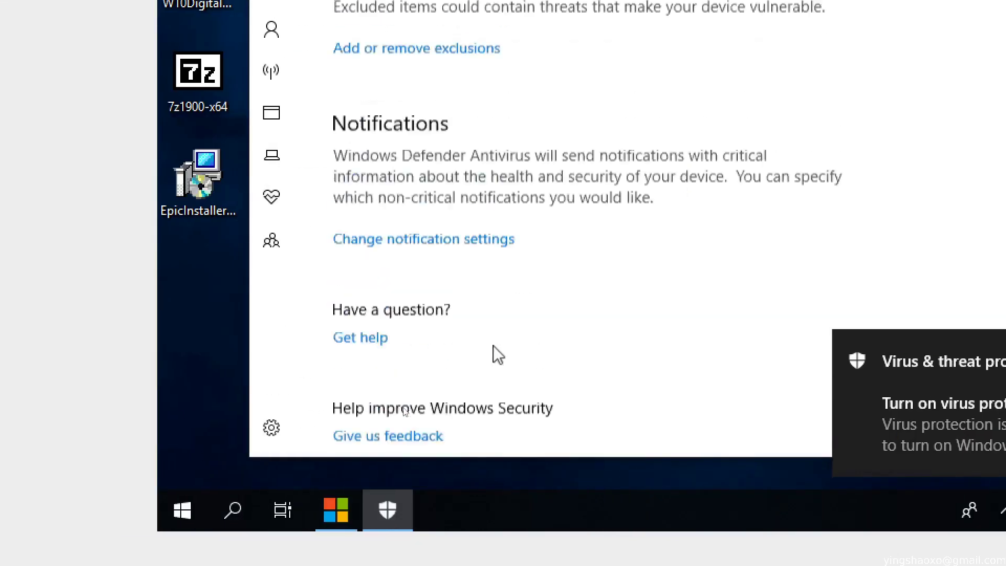
{"action": "left_click", "coordinate": [426, 212]}
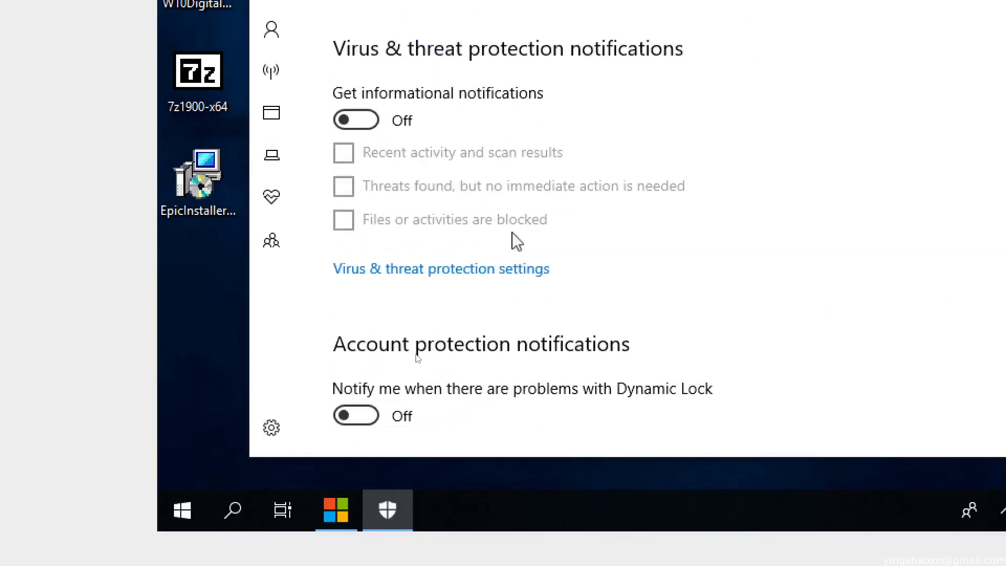
{"action": "scroll", "coordinate": [508, 283], "scroll_direction": "down", "scroll_amount": 10}
{"action": "scroll", "coordinate": [507, 285], "scroll_direction": "up", "scroll_amount": 10}
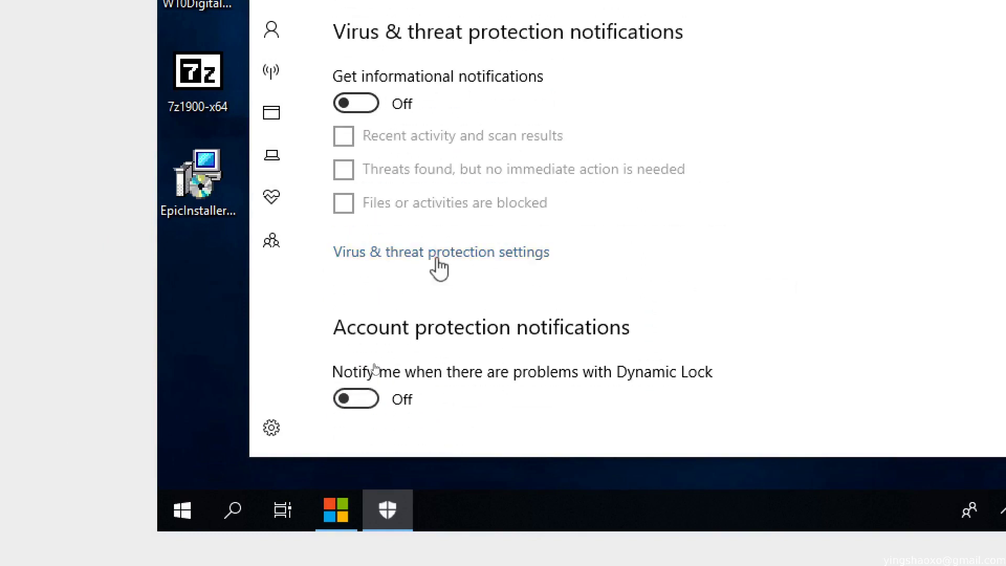
{"action": "scroll", "coordinate": [500, 341], "scroll_direction": "down", "scroll_amount": 6}
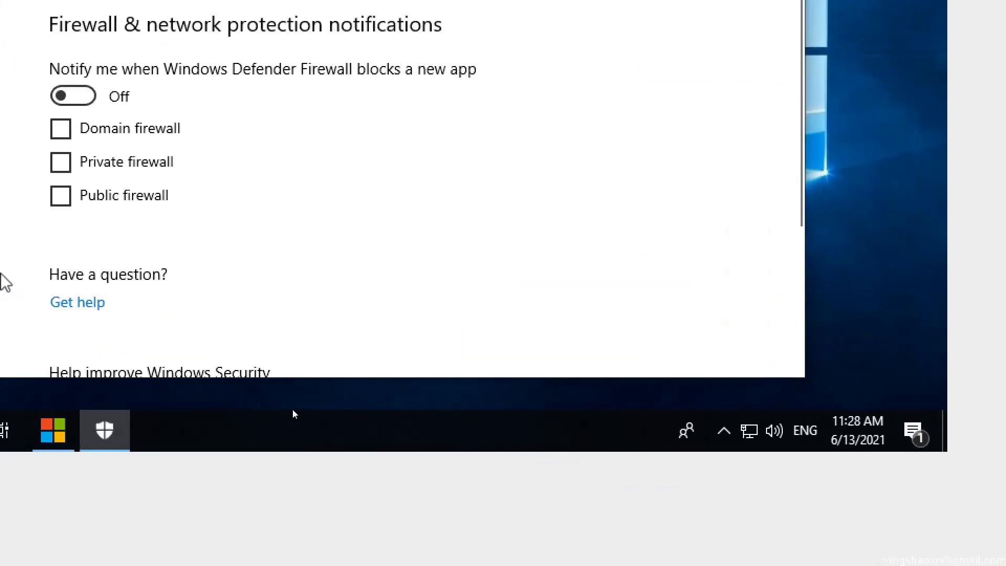
{"action": "scroll", "coordinate": [492, 303], "scroll_direction": "down", "scroll_amount": 5}
{"action": "scroll", "coordinate": [493, 301], "scroll_direction": "up", "scroll_amount": 8}
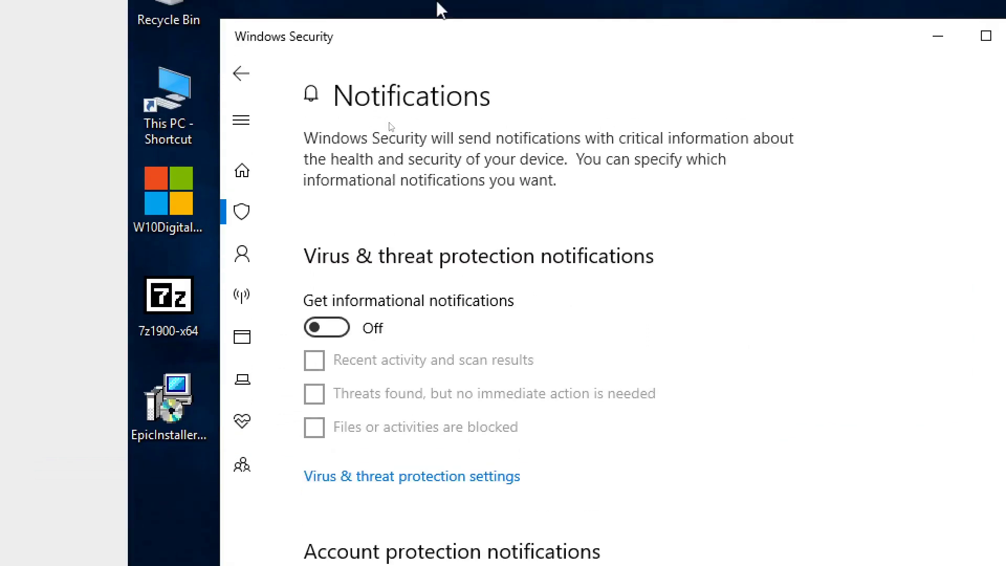
Move the Windows Security window off the W10 Digital Activation window, minimize it, and reposition the activation window.
{"action": "left_click_drag", "start_coordinate": [530, 49], "coordinate": [424, 290]}
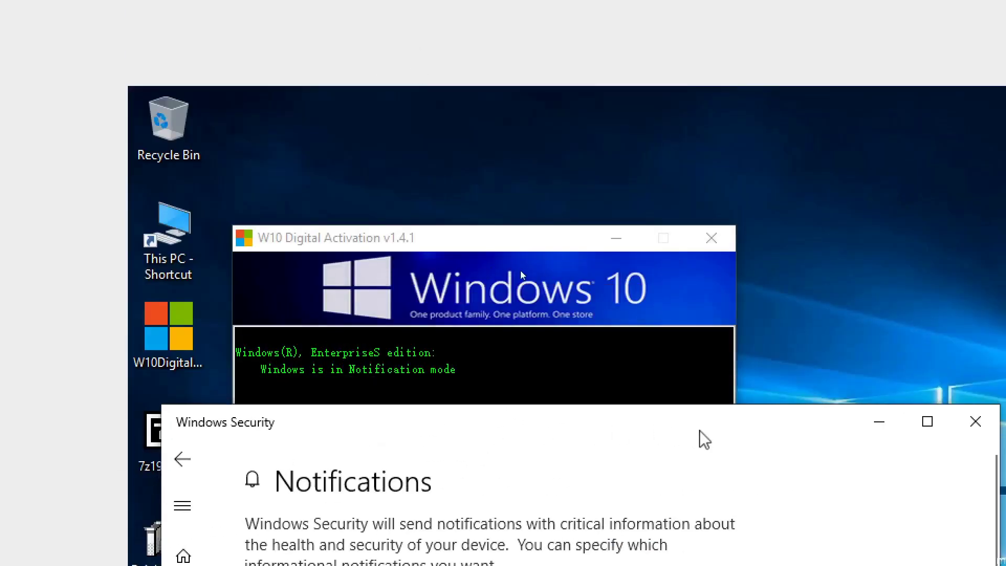
{"action": "left_click_drag", "start_coordinate": [703, 438], "coordinate": [553, 483]}
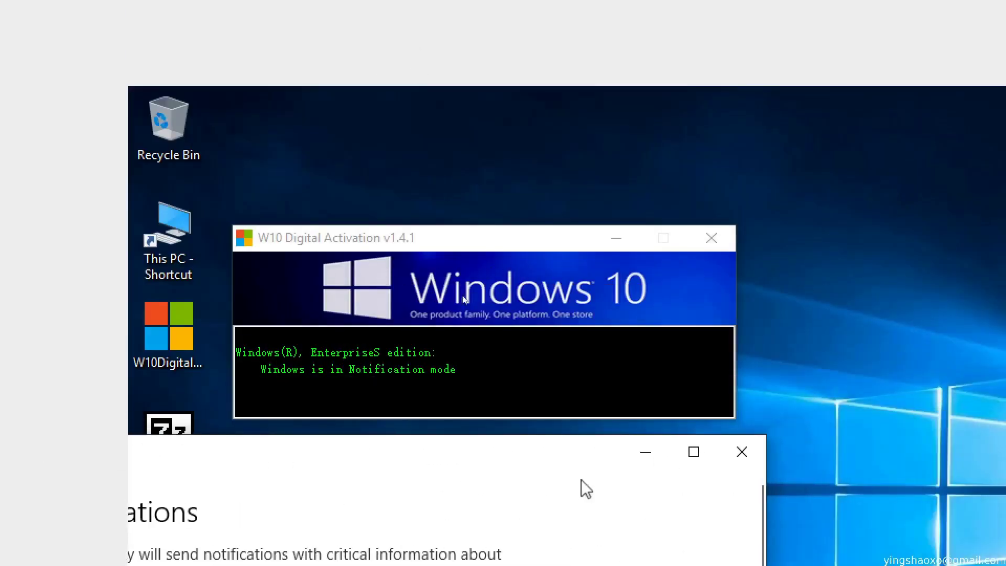
{"action": "left_click", "coordinate": [645, 452]}
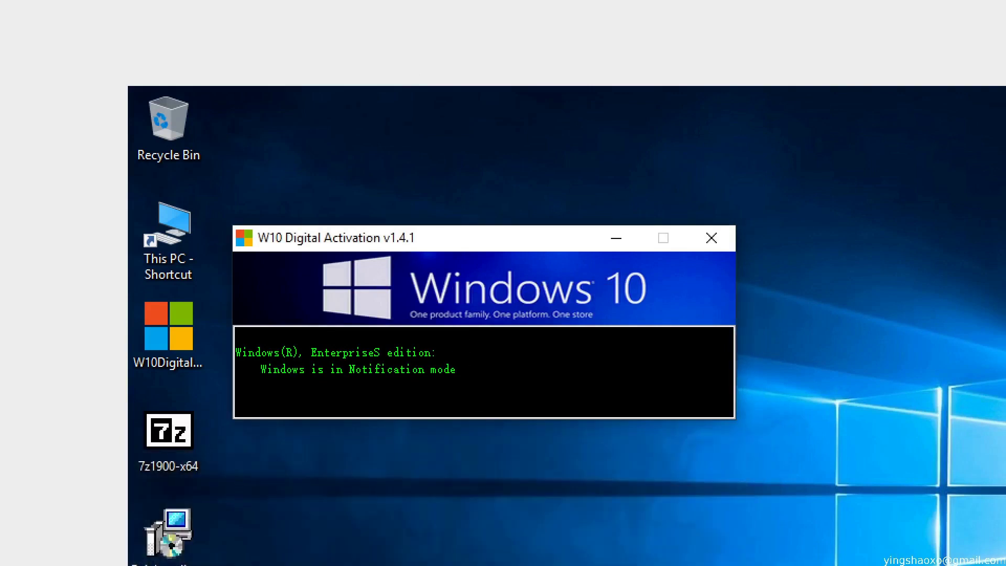
{"action": "left_click_drag", "start_coordinate": [441, 233], "coordinate": [392, 196]}
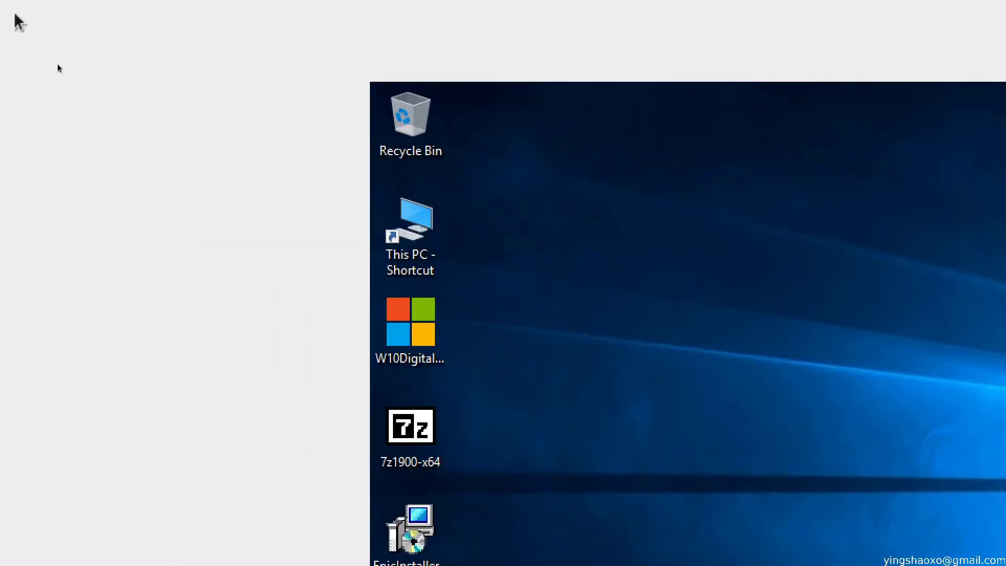
Send the virtual machine an ACPI shutdown and, with Windows running again, maximize the machine's window.
{"action": "left_click", "coordinate": [72, 80]}
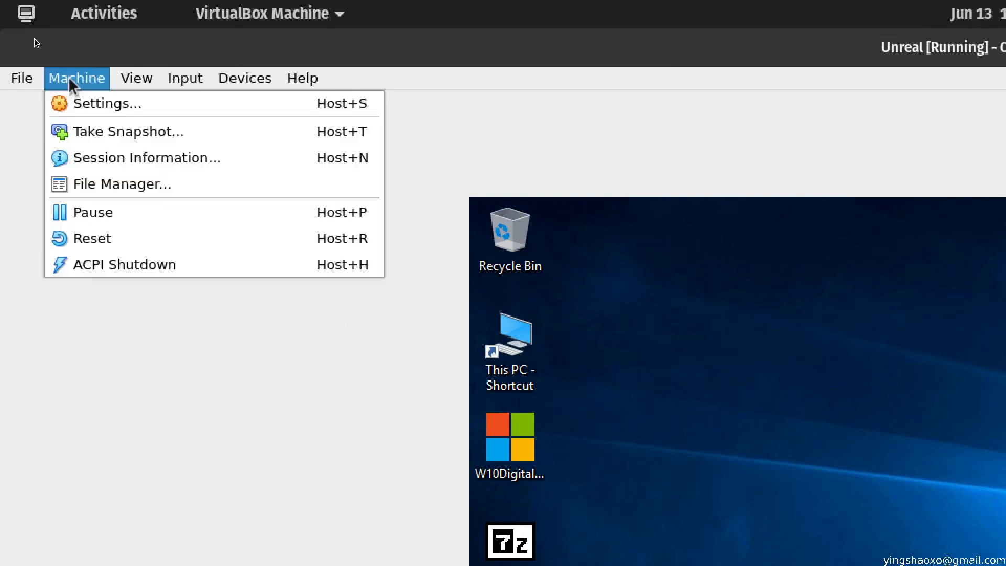
{"action": "left_click", "coordinate": [189, 256]}
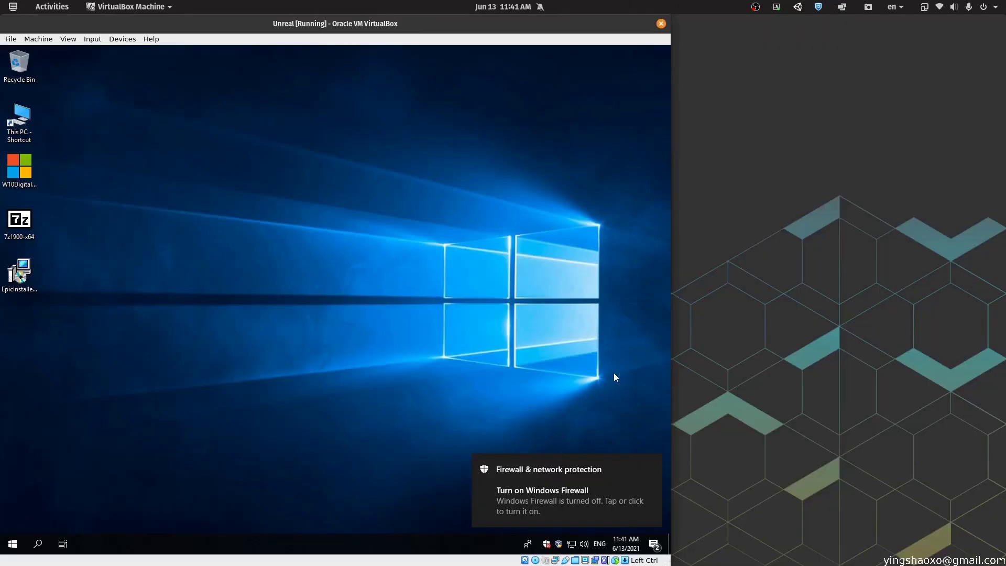
{"action": "left_click_drag", "start_coordinate": [265, 26], "coordinate": [1, 162]}
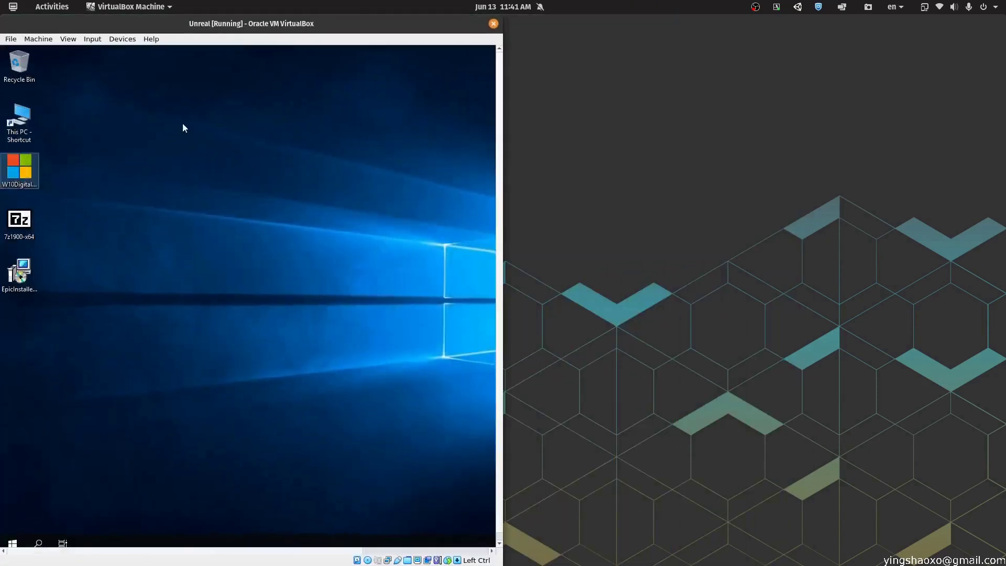
{"action": "double_click", "coordinate": [332, 25]}
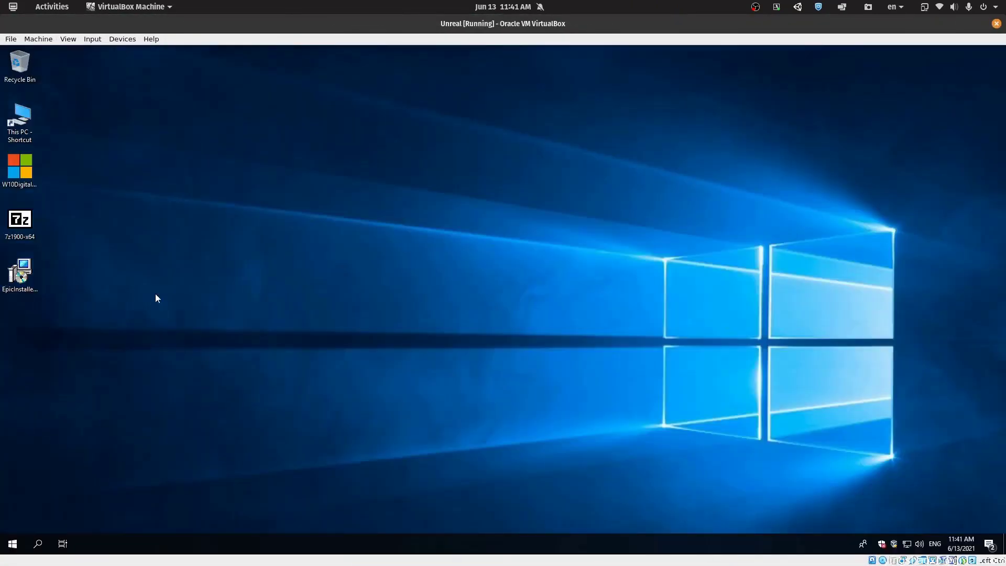
Go from the Personalization settings to the System display settings and check the available resolutions, keeping 1920 × 972.
{"action": "right_click", "coordinate": [253, 233]}
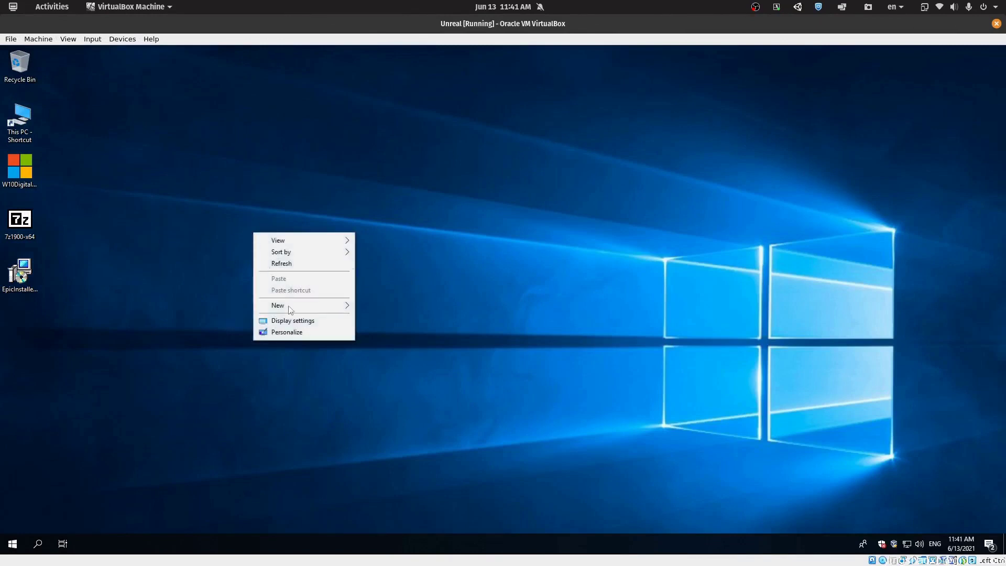
{"action": "left_click", "coordinate": [301, 336]}
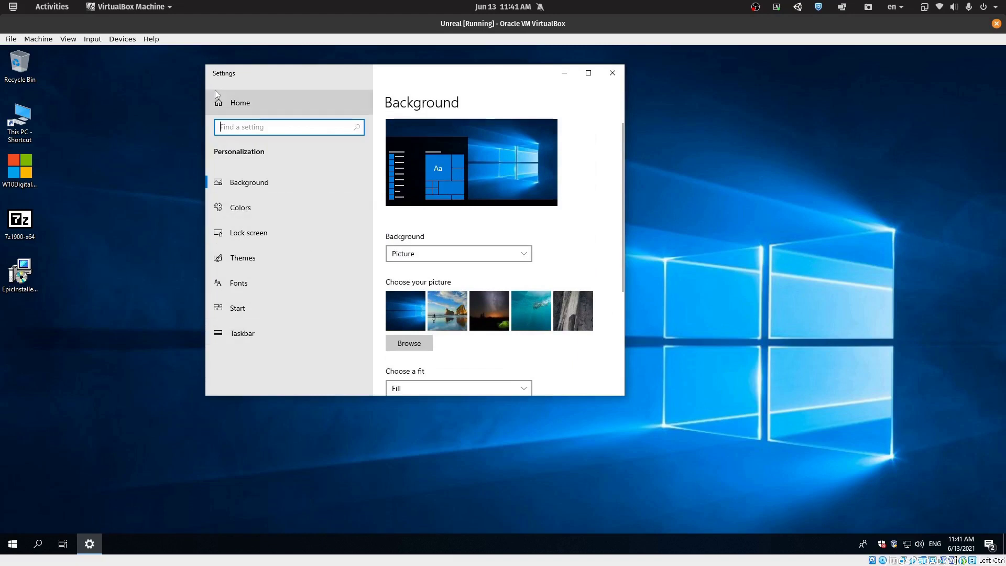
{"action": "left_click", "coordinate": [240, 103]}
{"action": "left_click", "coordinate": [342, 202]}
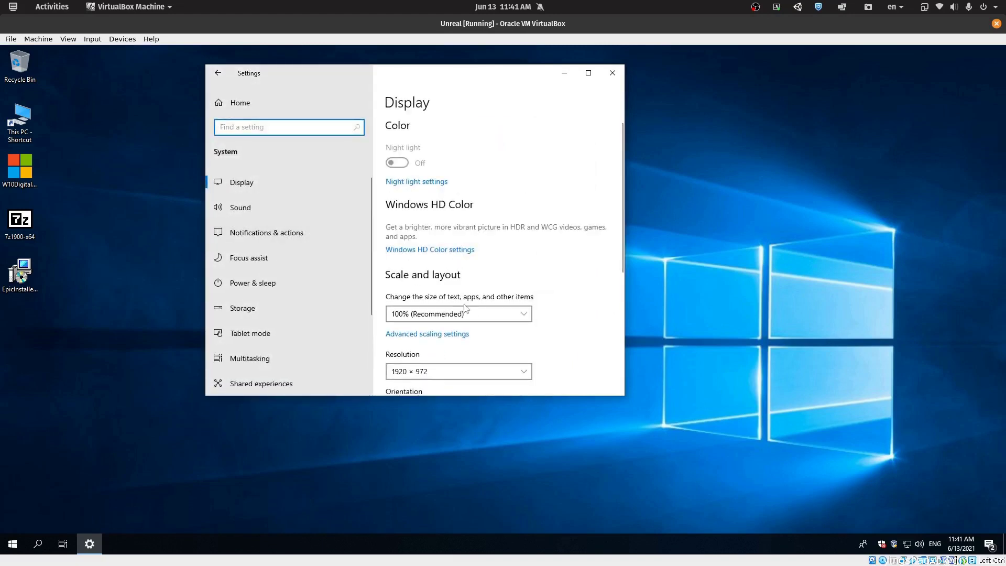
{"action": "scroll", "coordinate": [456, 300], "scroll_direction": "down", "scroll_amount": 3}
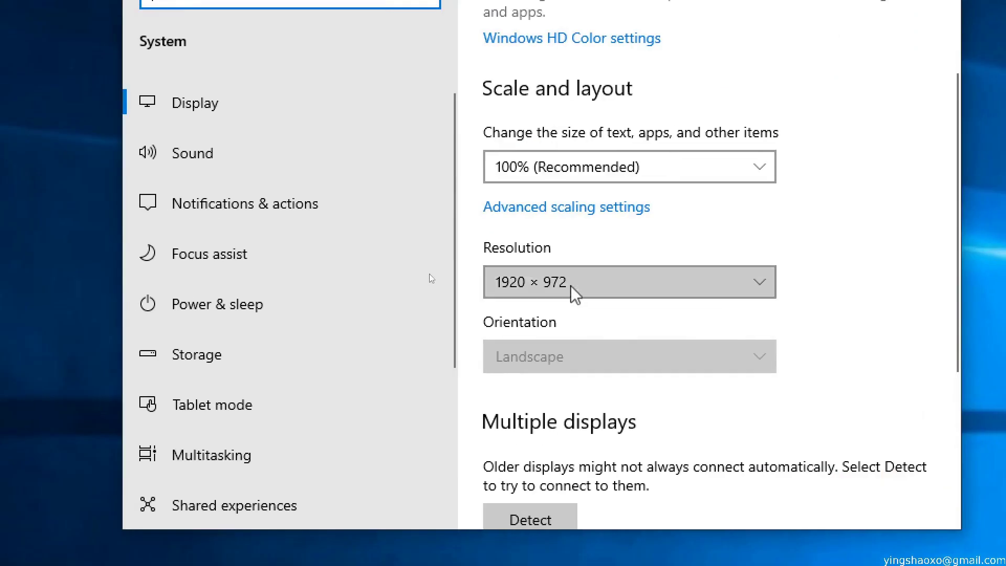
{"action": "left_click", "coordinate": [435, 273]}
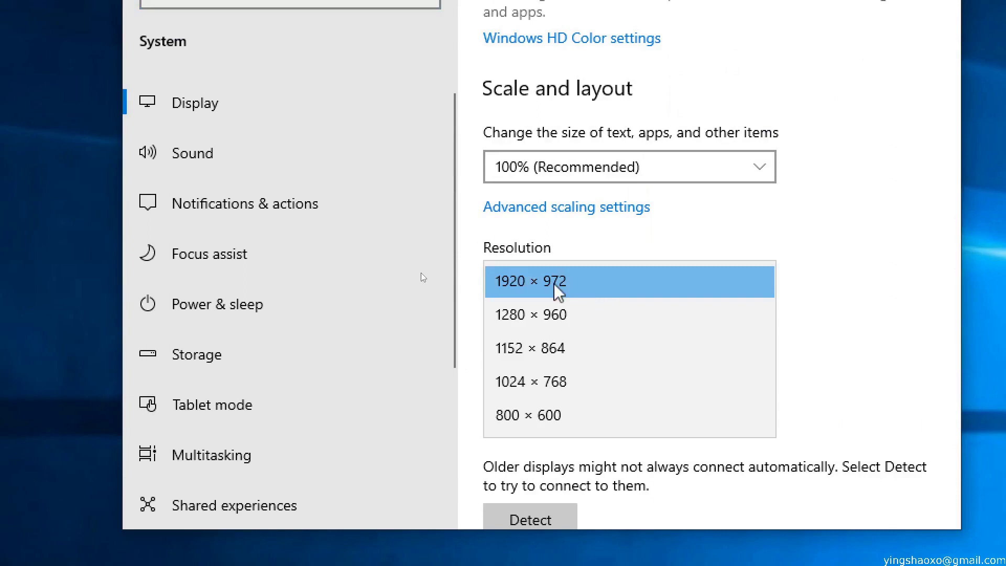
{"action": "left_click", "coordinate": [574, 286]}
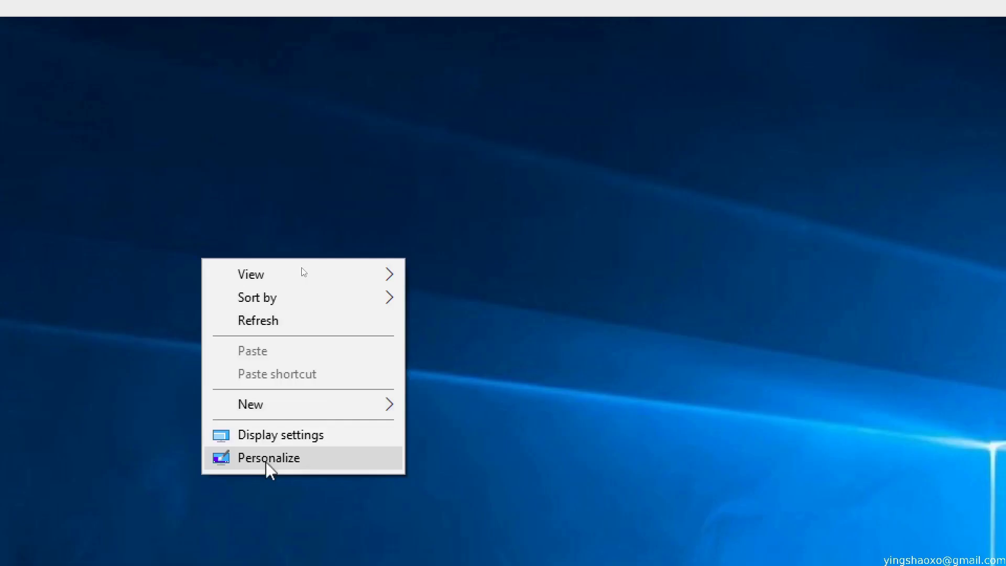
Change the desktop background from a picture to a solid black color.
{"action": "left_click", "coordinate": [267, 457]}
{"action": "left_click", "coordinate": [554, 229]}
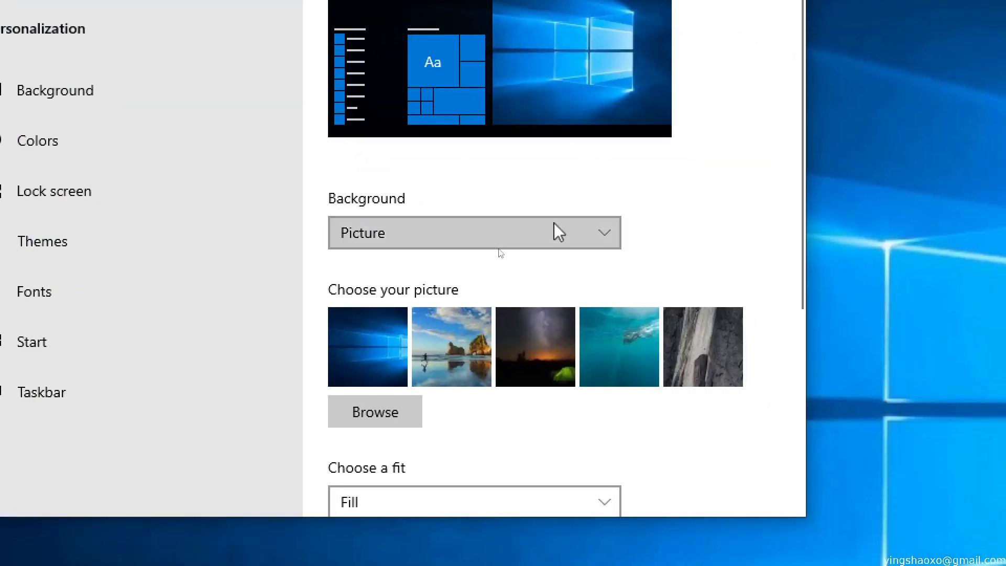
{"action": "left_click", "coordinate": [511, 267]}
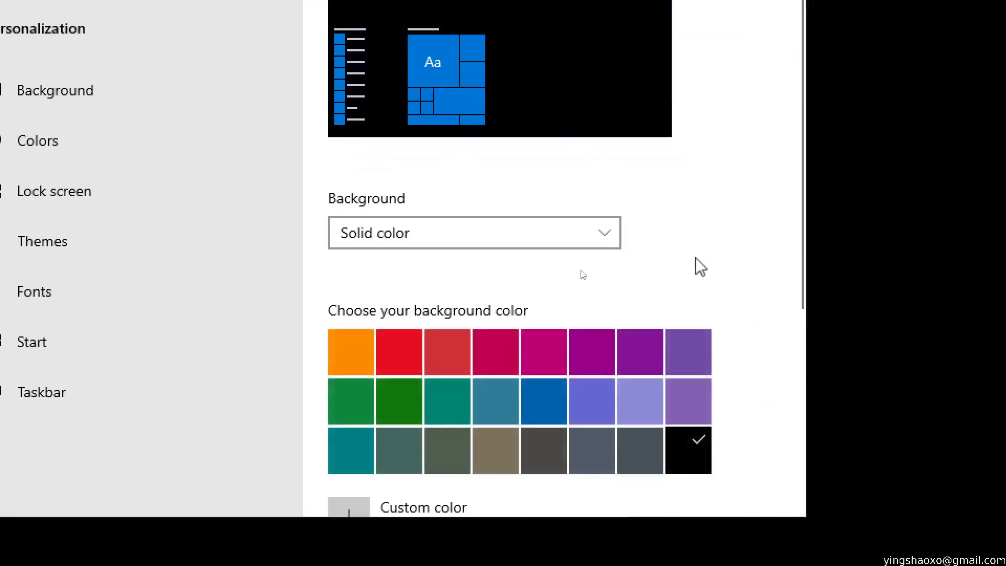
{"action": "scroll", "coordinate": [741, 287], "scroll_direction": "down", "scroll_amount": 5}
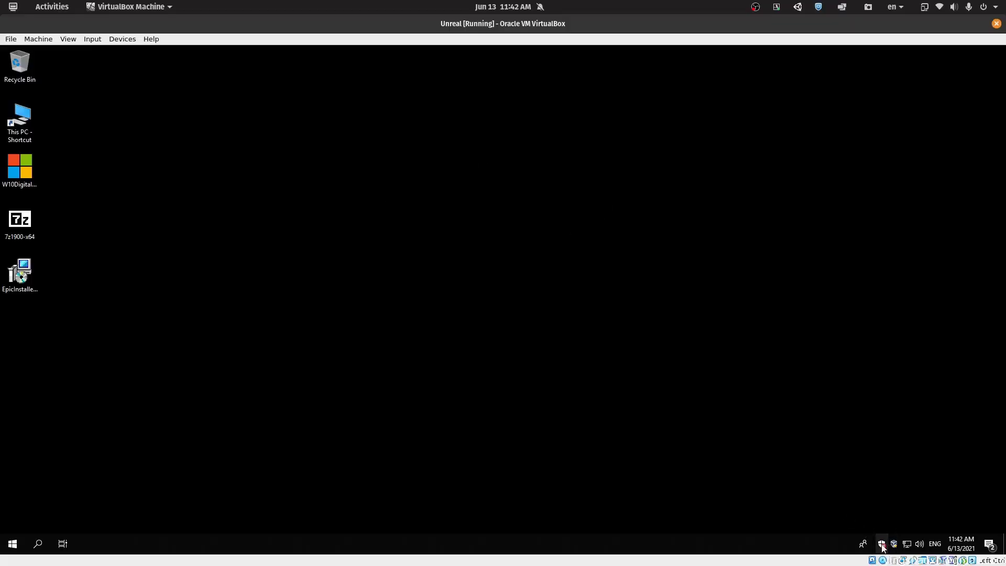
Select the W10DigitalActivation and 7z1900-x64 files on the desktop and move them to the Recycle Bin.
{"action": "left_click", "coordinate": [994, 547]}
{"action": "left_click", "coordinate": [995, 547]}
{"action": "left_click_drag", "start_coordinate": [371, 290], "coordinate": [500, 388]}
{"action": "left_click_drag", "start_coordinate": [289, 292], "coordinate": [342, 386]}
{"action": "left_click_drag", "start_coordinate": [64, 231], "coordinate": [6, 157]}
{"action": "left_click_drag", "start_coordinate": [20, 168], "coordinate": [20, 63]}
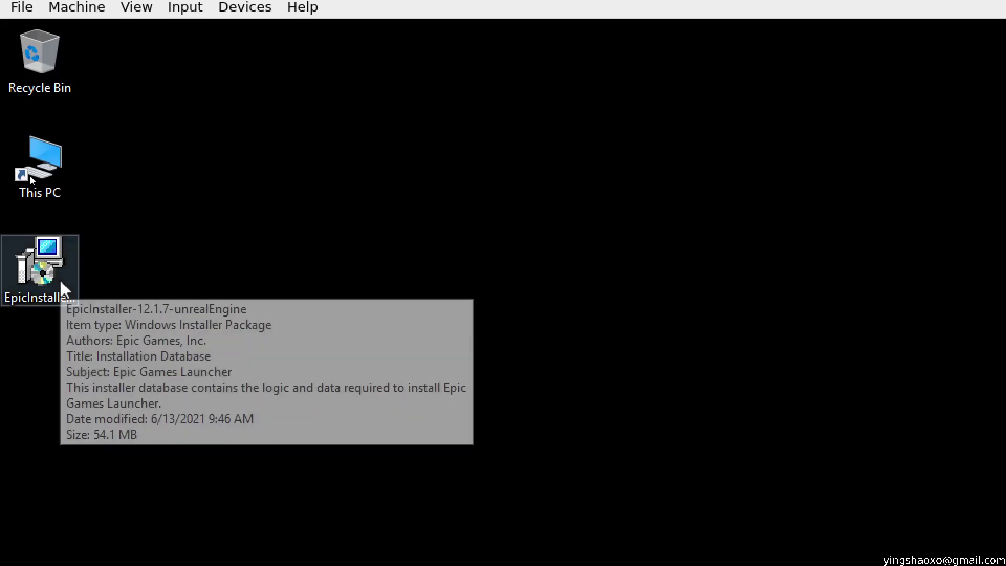
Launch EpicInstaller from the desktop and start installing the Epic Games Launcher to C:\Program Files (x86)\Epic Games\.
{"action": "double_click", "coordinate": [56, 292]}
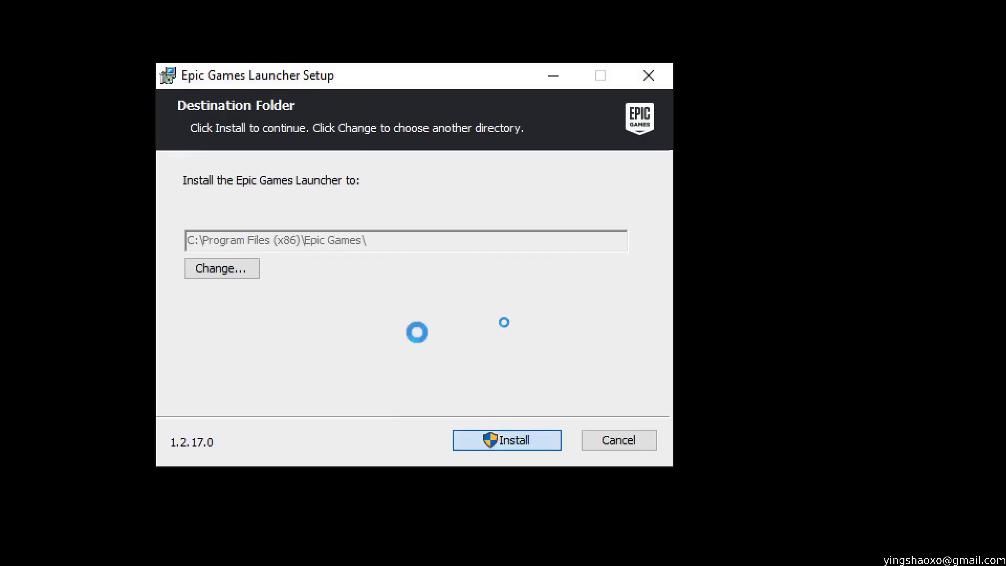
{"action": "left_click", "coordinate": [506, 441]}
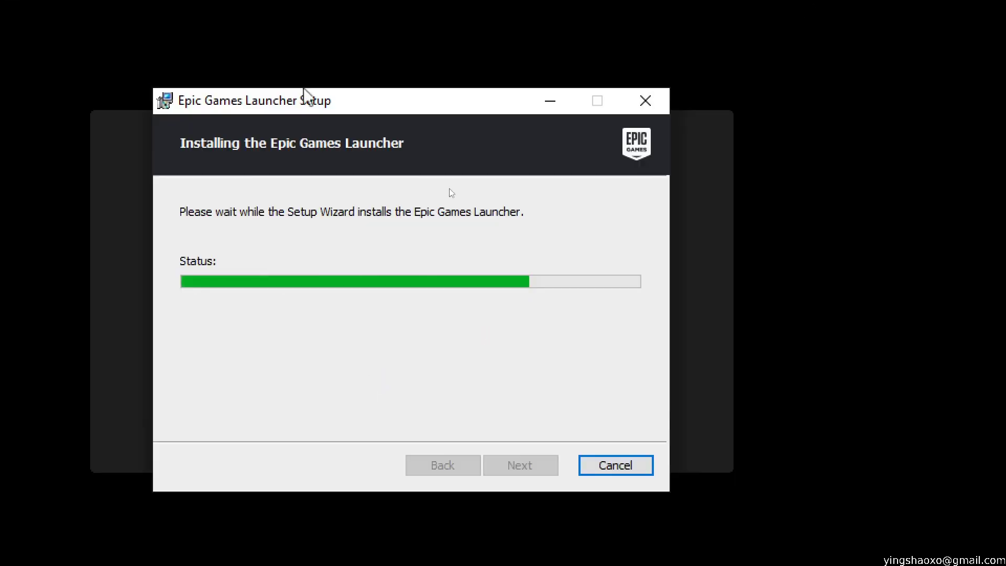
Move the Epic Games Launcher Setup window aside, read the Epic Games message behind it, and dismiss that message.
{"action": "left_click_drag", "start_coordinate": [306, 92], "coordinate": [250, 210]}
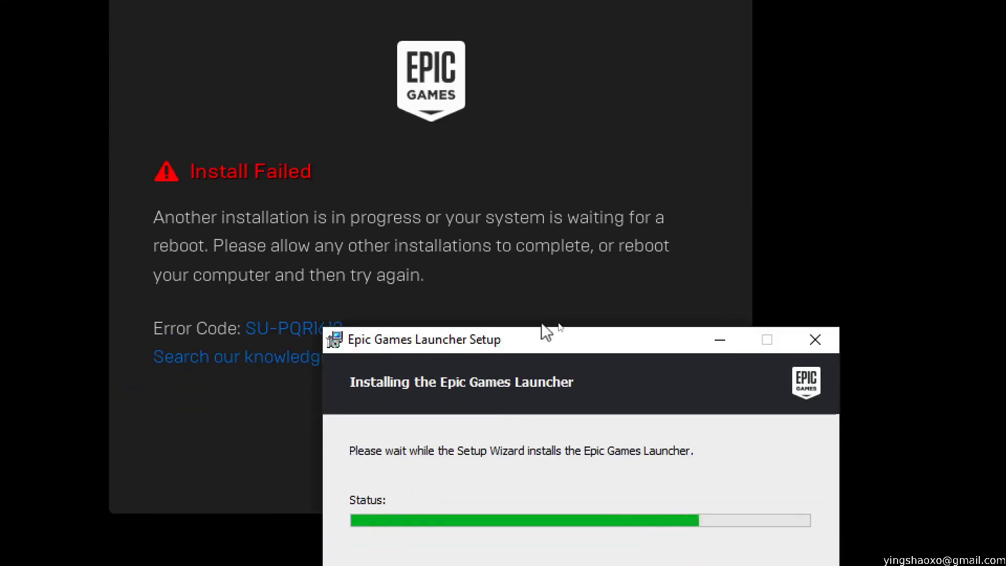
{"action": "left_click_drag", "start_coordinate": [546, 330], "coordinate": [465, 163]}
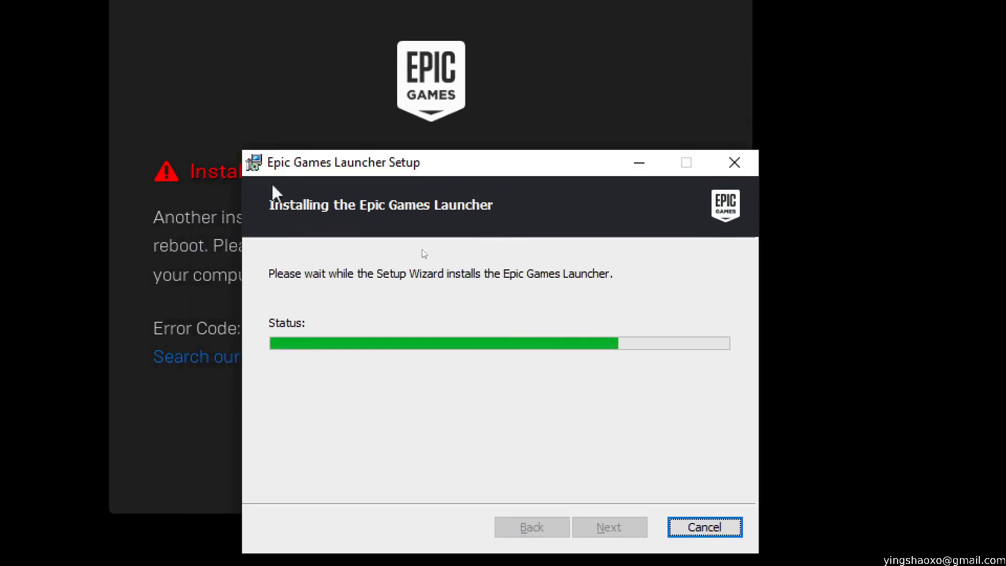
{"action": "left_click_drag", "start_coordinate": [358, 162], "coordinate": [645, 178]}
{"action": "left_click", "coordinate": [390, 157]}
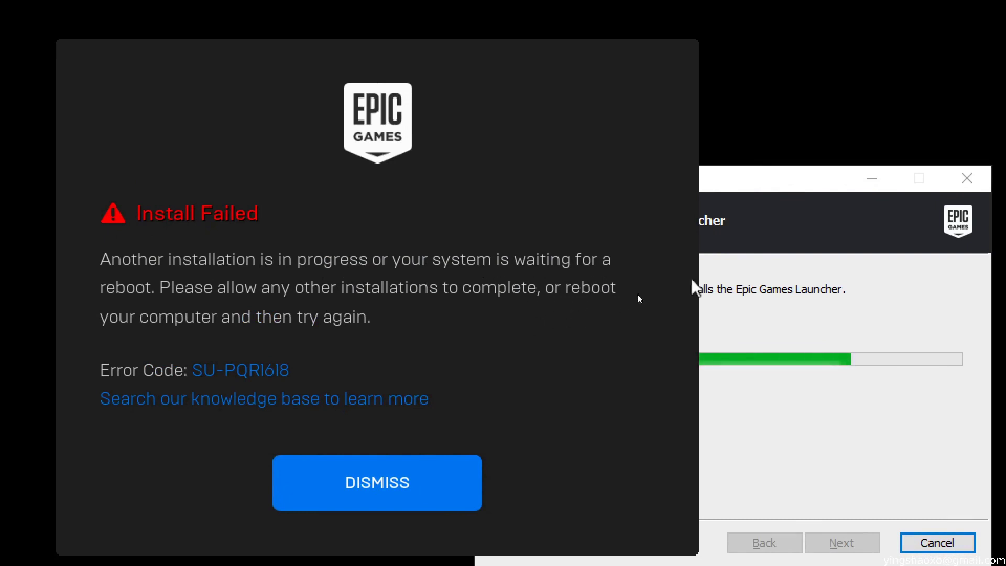
{"action": "left_click_drag", "start_coordinate": [733, 179], "coordinate": [562, 123]}
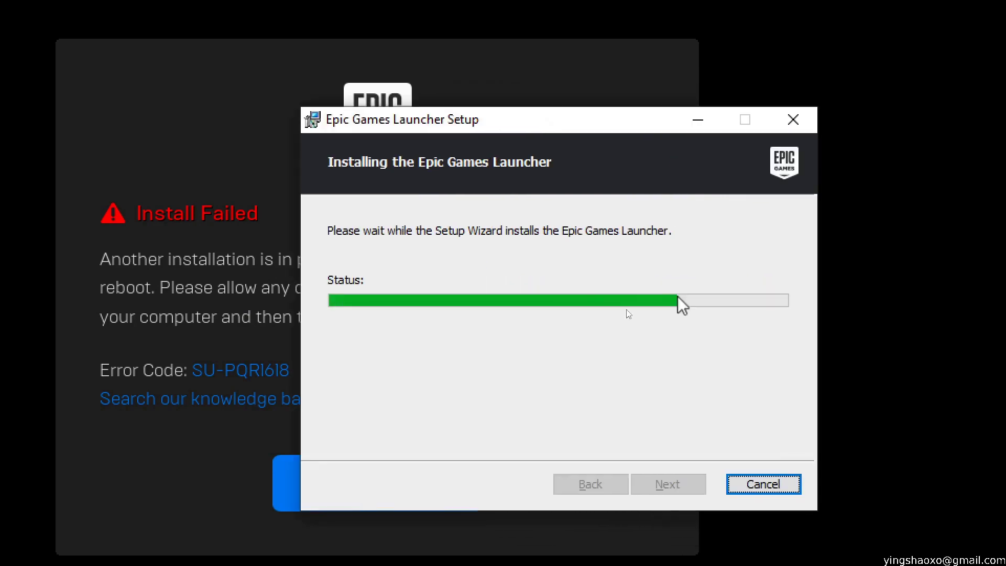
{"action": "left_click", "coordinate": [382, 486]}
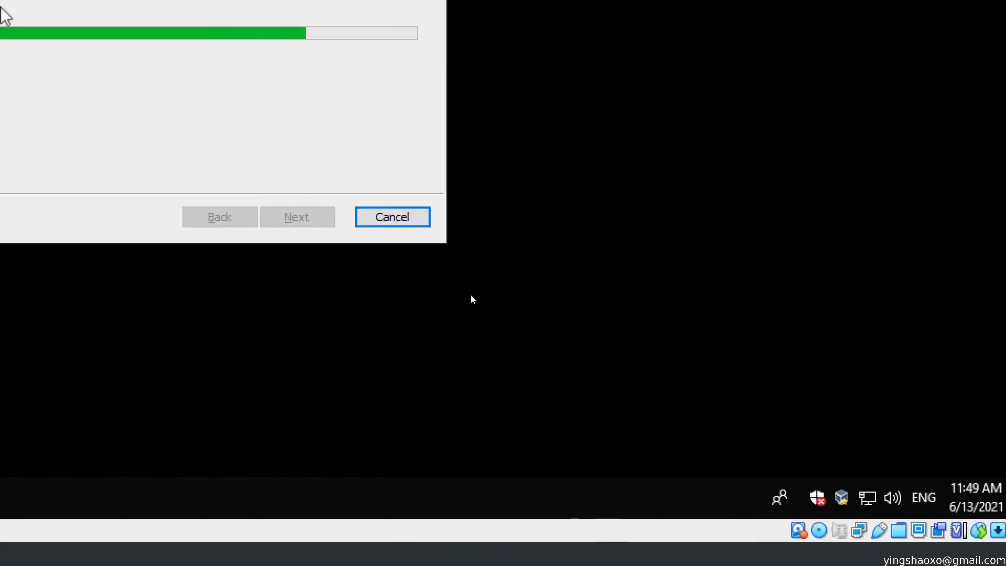
Open Task Manager with its detailed list of running processes.
{"action": "key", "text": "ctrl+shift+Escape"}
{"action": "left_click", "coordinate": [179, 561]}
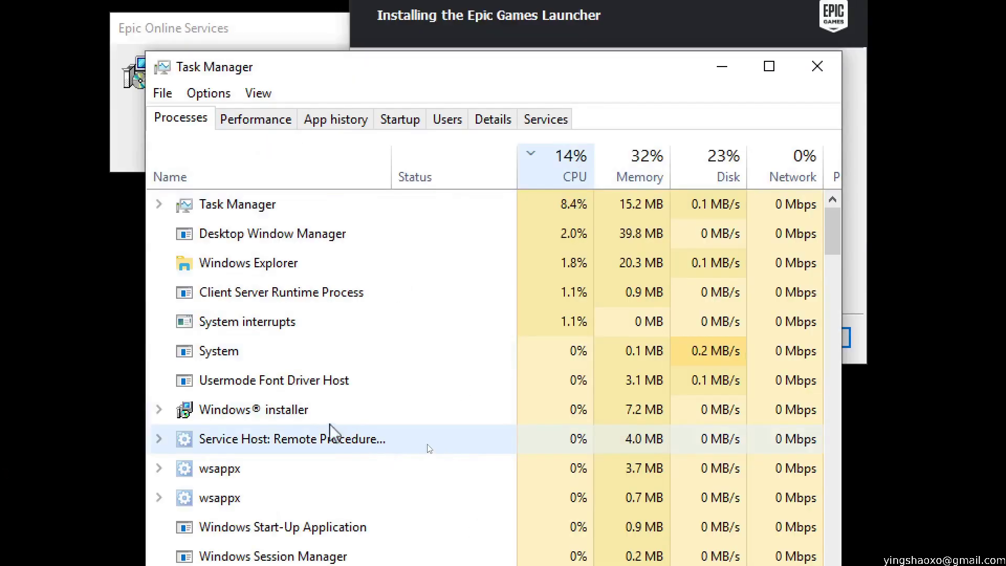
Move the Task Manager window clear of the Epic Games Launcher setup and close it.
{"action": "left_click_drag", "start_coordinate": [411, 74], "coordinate": [406, 100]}
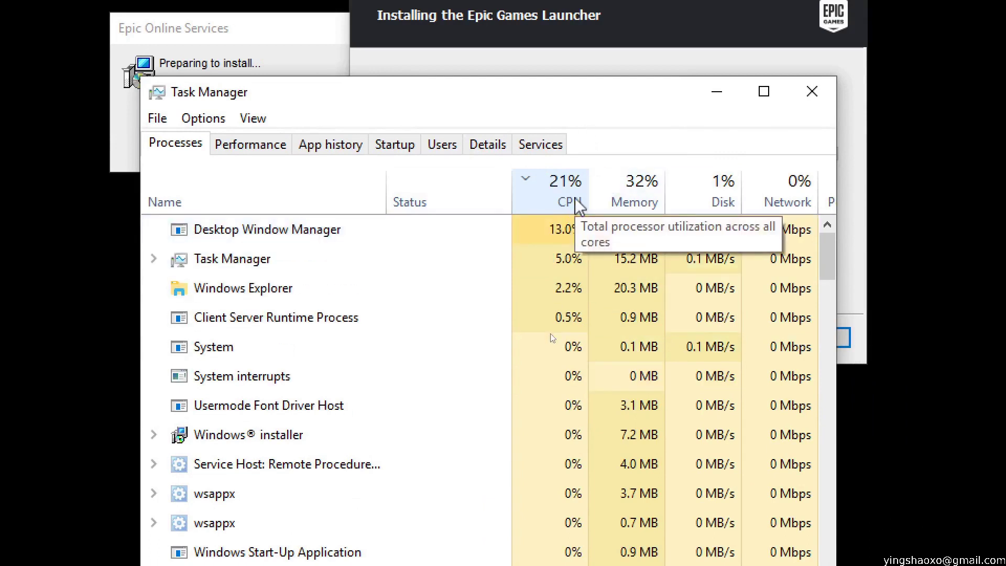
{"action": "left_click_drag", "start_coordinate": [632, 97], "coordinate": [579, 467]}
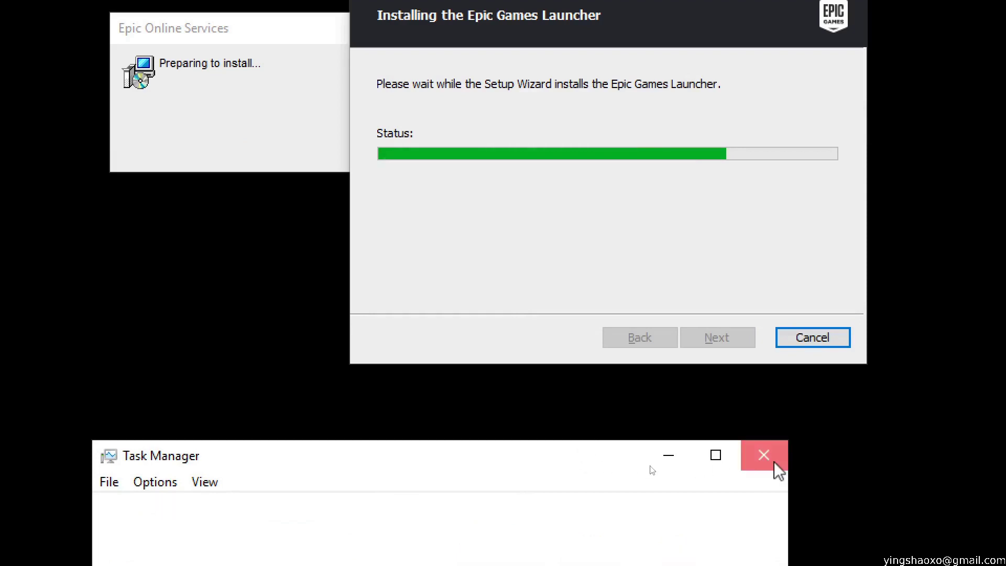
{"action": "left_click", "coordinate": [772, 458]}
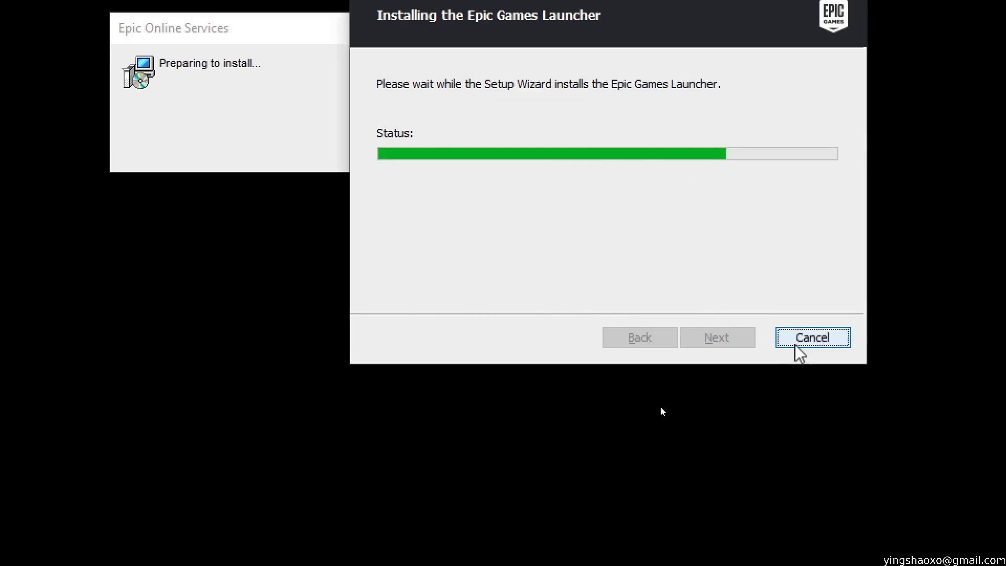
Try to cancel the stalled Epic Games Launcher installation, and restart the Unreal virtual machine.
{"action": "left_click", "coordinate": [792, 340]}
{"action": "left_click", "coordinate": [431, 219]}
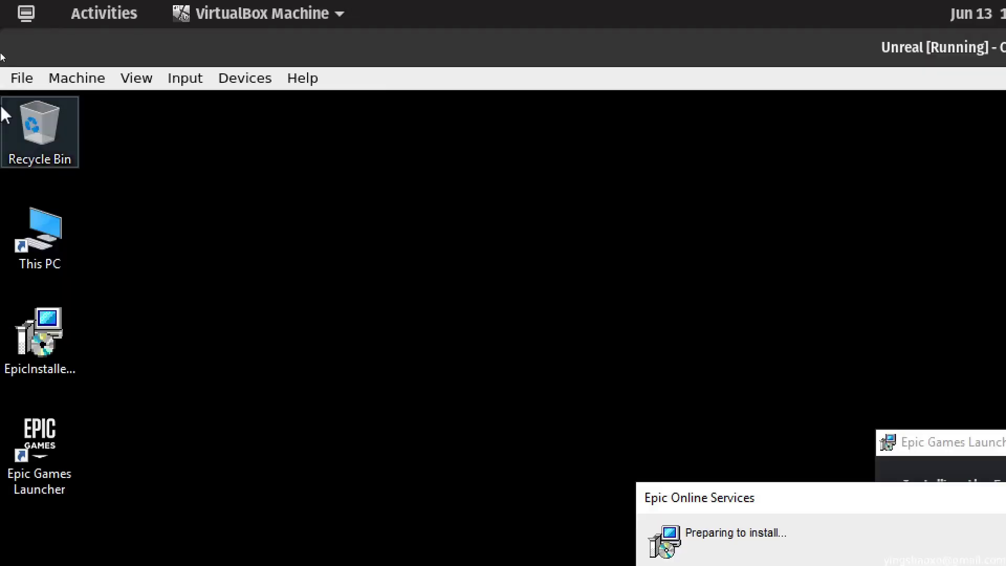
{"action": "left_click", "coordinate": [100, 78]}
{"action": "left_click", "coordinate": [157, 239]}
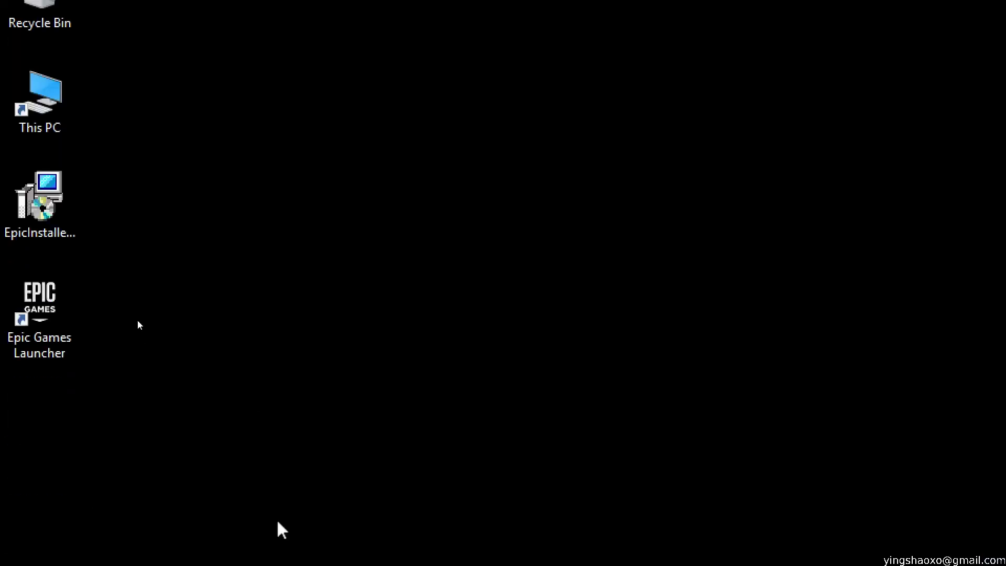
Run EpicInstaller-12.1.7-unrealEngine from the desktop again and repair the existing Epic Games Launcher installation.
{"action": "left_click", "coordinate": [39, 220]}
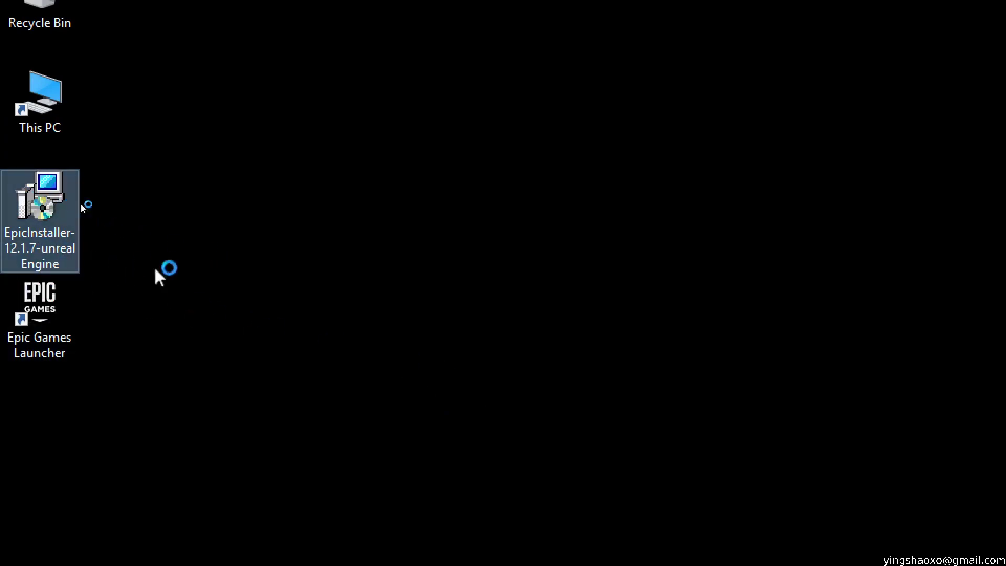
{"action": "left_click", "coordinate": [126, 215]}
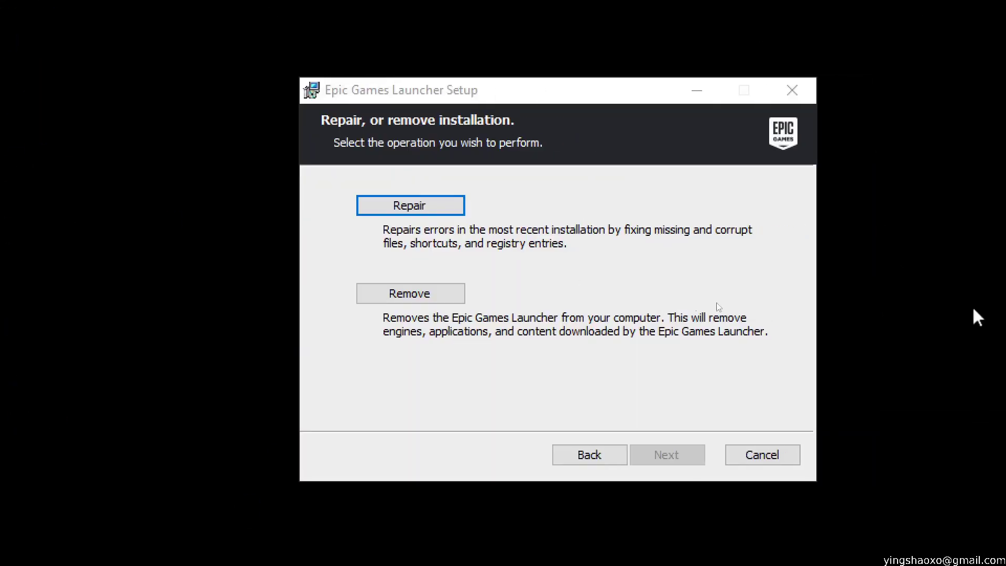
{"action": "key", "text": "Return"}
{"action": "left_click", "coordinate": [659, 456]}
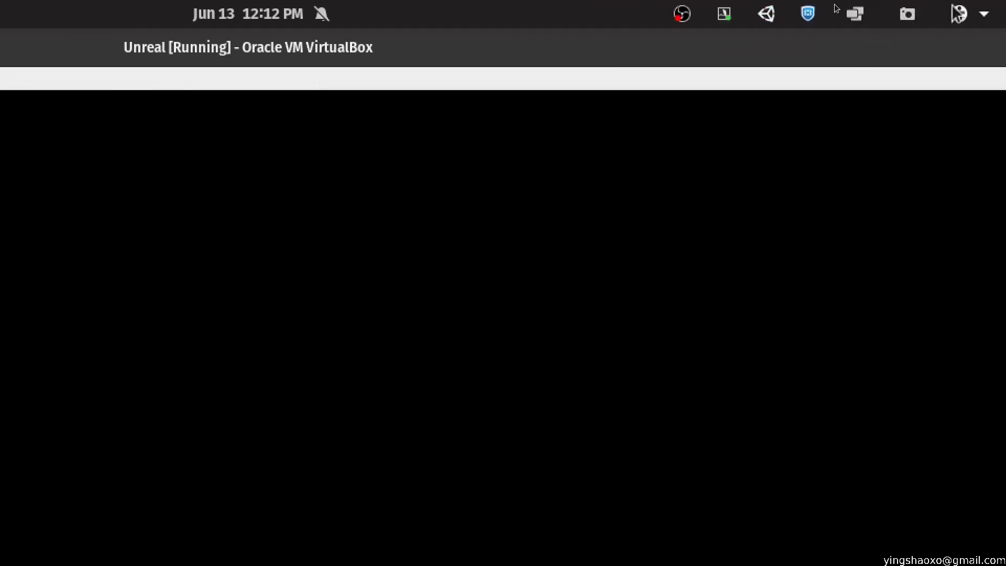
Move the EpicInstaller-12.1.7-unrealEngine file to the Recycle Bin and empty the bin permanently.
{"action": "left_click_drag", "start_coordinate": [39, 215], "coordinate": [43, 24]}
{"action": "right_click", "coordinate": [16, 47]}
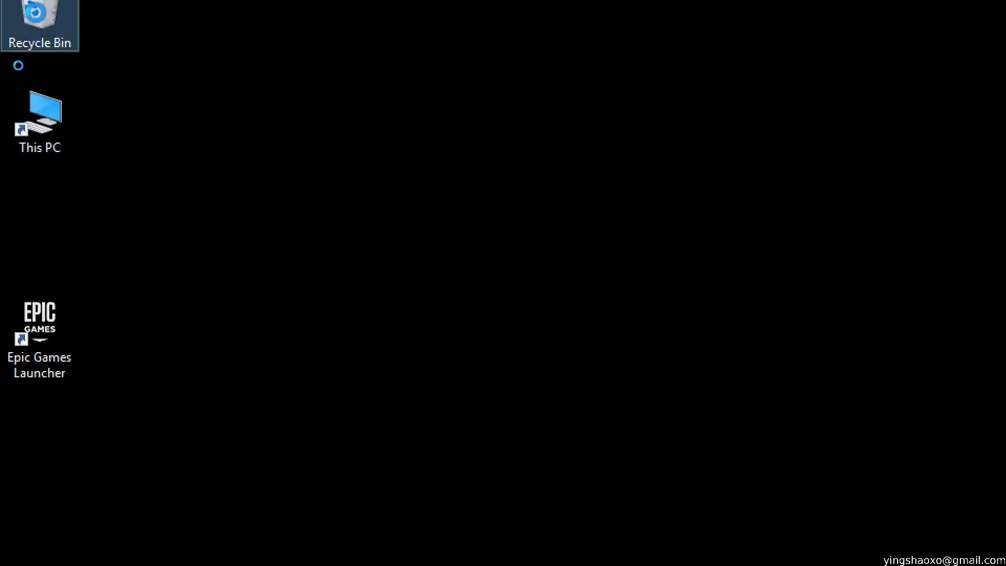
{"action": "left_click", "coordinate": [93, 42]}
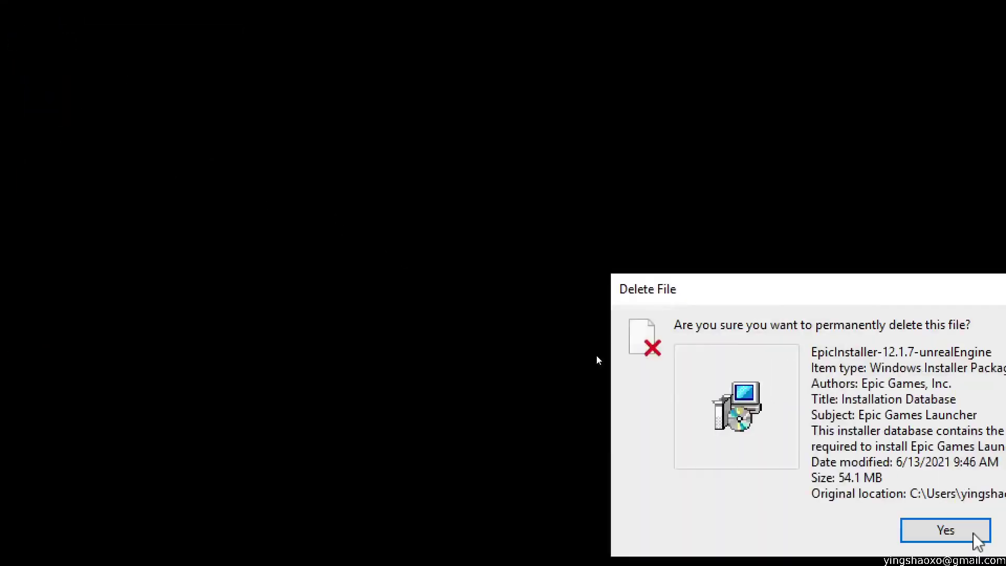
{"action": "left_click", "coordinate": [853, 508]}
Launch the Epic Games Launcher from the desktop and choose to sign in with Epic Games.
{"action": "double_click", "coordinate": [11, 190]}
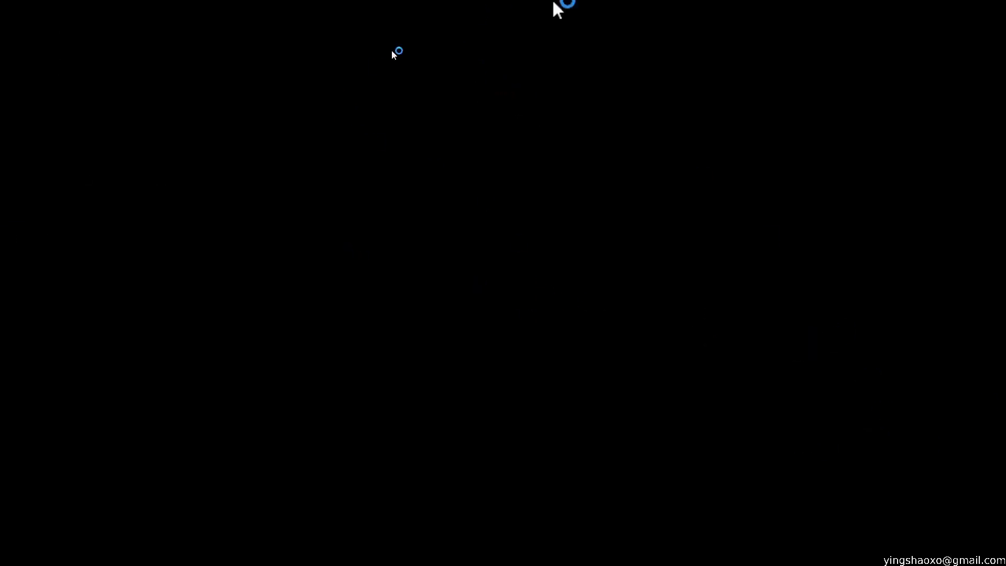
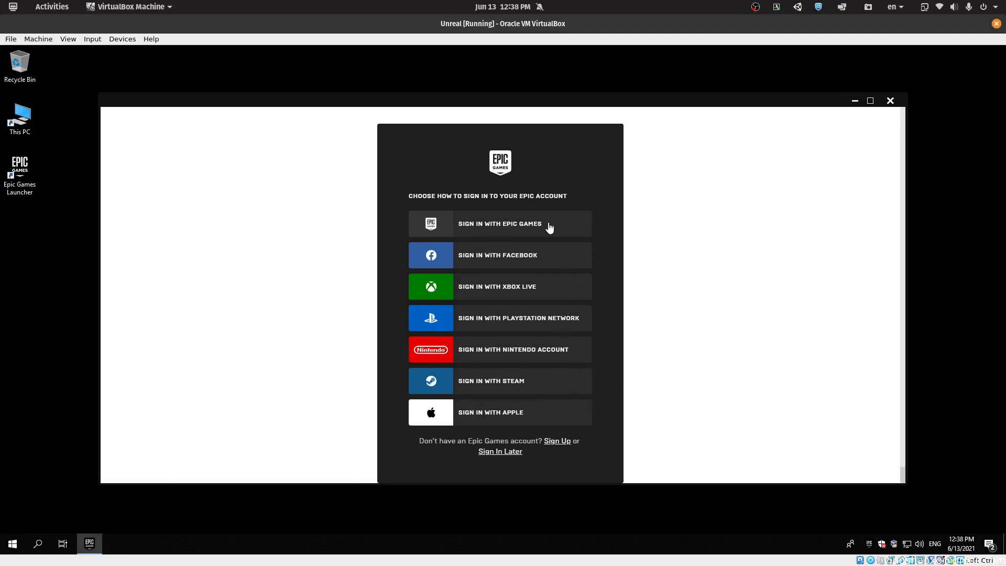
{"action": "left_click", "coordinate": [450, 234]}
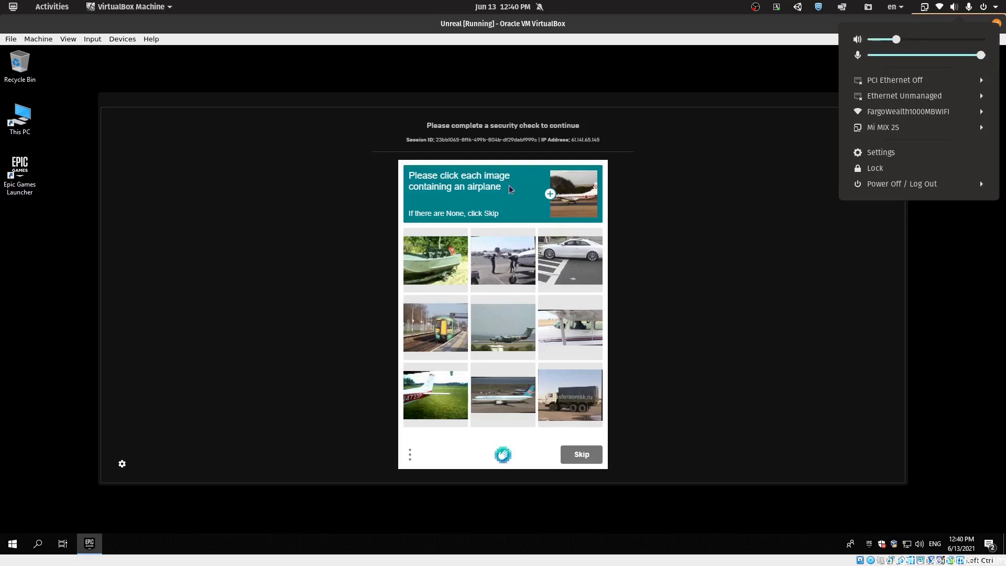
Complete the sign-in security check by selecting each image containing an airplane and submitting the answer.
{"action": "left_click", "coordinate": [527, 146]}
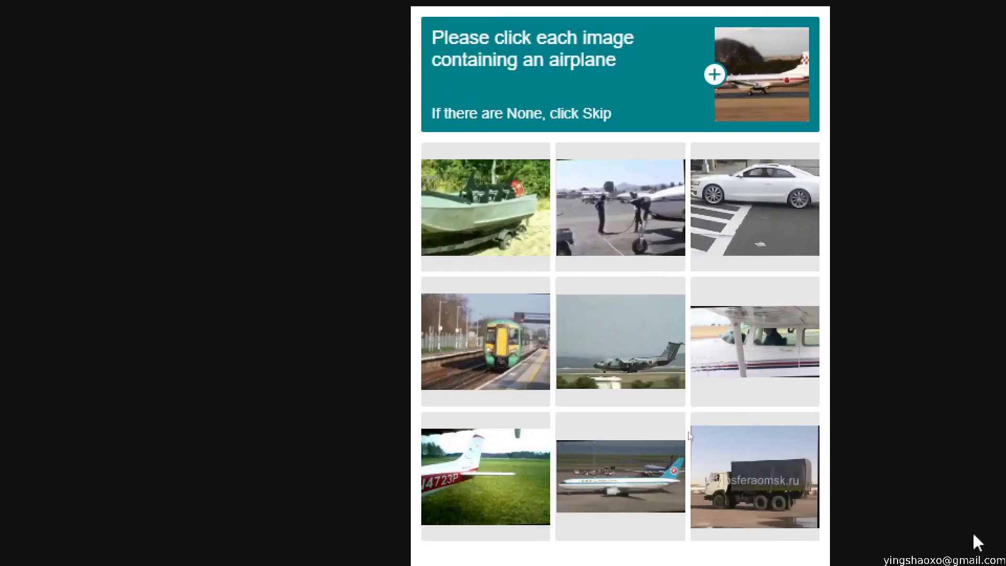
{"action": "left_click", "coordinate": [503, 262]}
{"action": "left_click", "coordinate": [511, 288]}
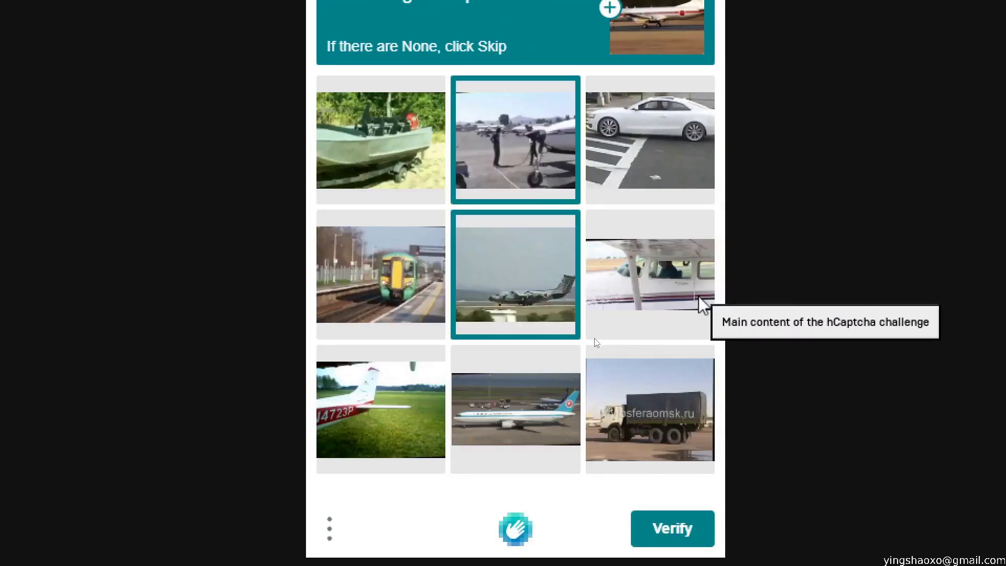
{"action": "left_click", "coordinate": [516, 409]}
{"action": "left_click", "coordinate": [381, 409]}
{"action": "left_click", "coordinate": [681, 529]}
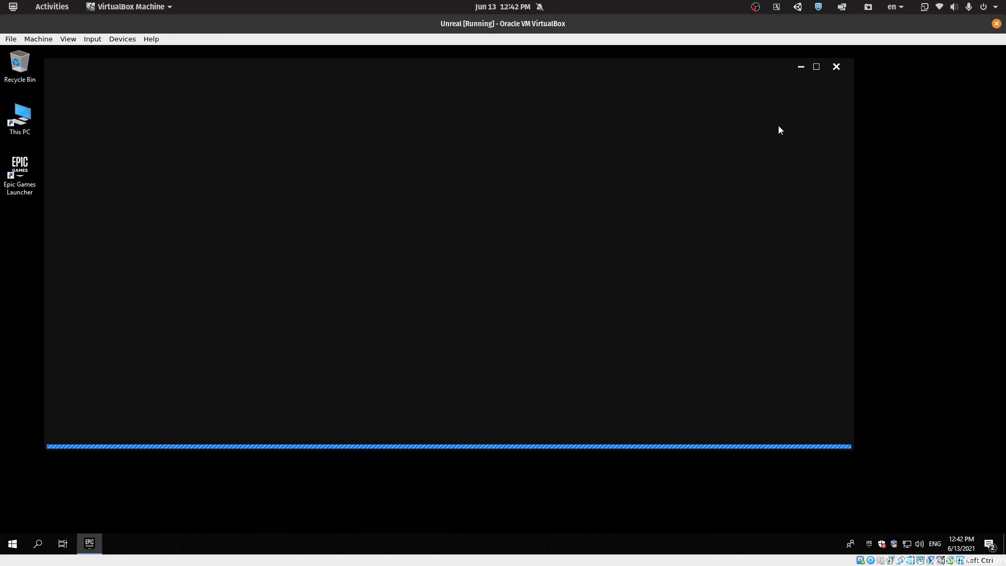
Reposition the launcher window, view the host's available Wi-Fi networks, and close the list without choosing another network.
{"action": "mouse_move", "coordinate": [329, 68]}
{"action": "left_mouse_down"}
{"action": "mouse_move", "coordinate": [358, 79]}
{"action": "mouse_move", "coordinate": [334, 67]}
{"action": "left_mouse_up"}
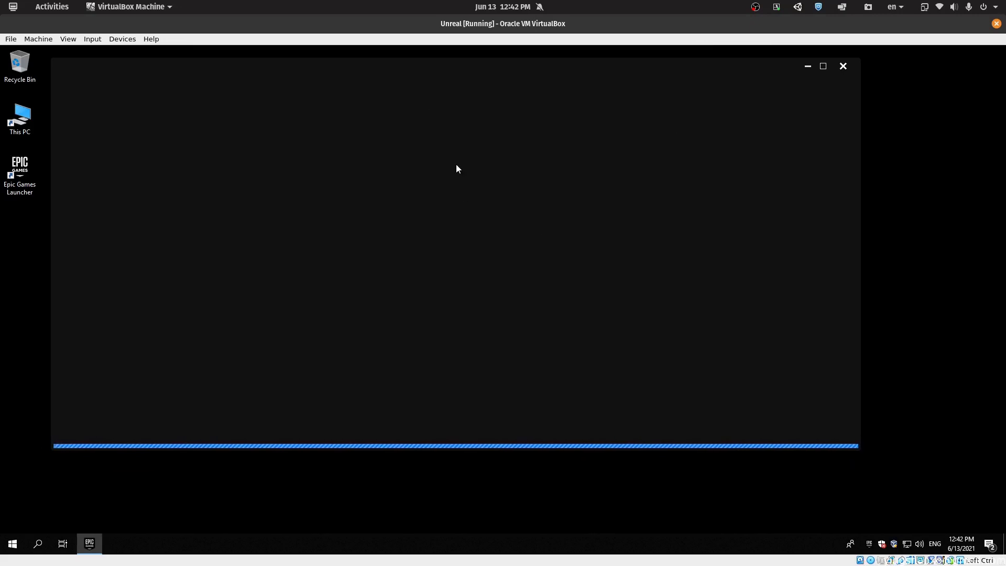
{"action": "mouse_move", "coordinate": [388, 67]}
{"action": "left_mouse_down"}
{"action": "mouse_move", "coordinate": [400, 67]}
{"action": "mouse_move", "coordinate": [385, 69]}
{"action": "left_mouse_up"}
{"action": "left_click", "coordinate": [996, 7]}
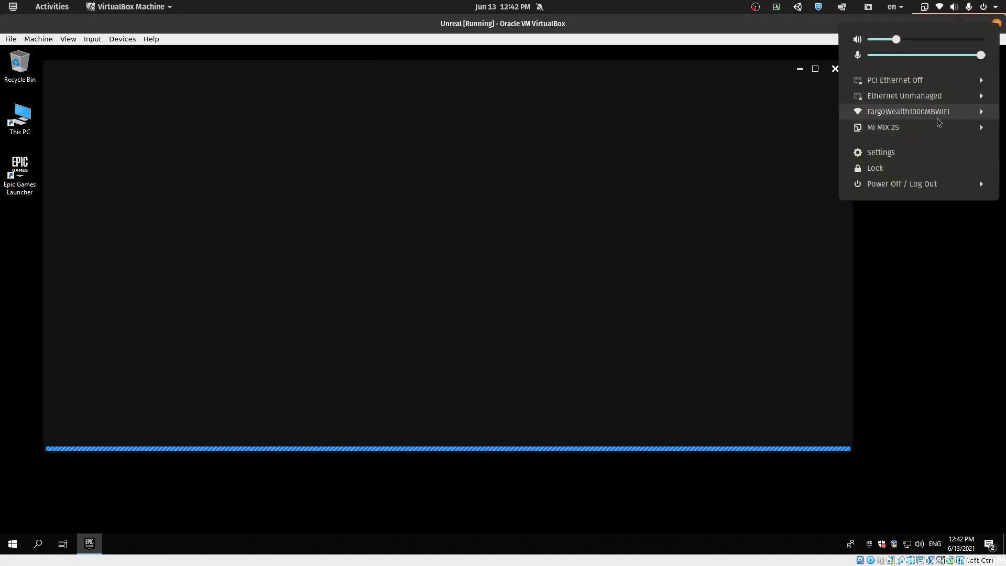
{"action": "left_click", "coordinate": [923, 111]}
{"action": "left_click", "coordinate": [924, 128]}
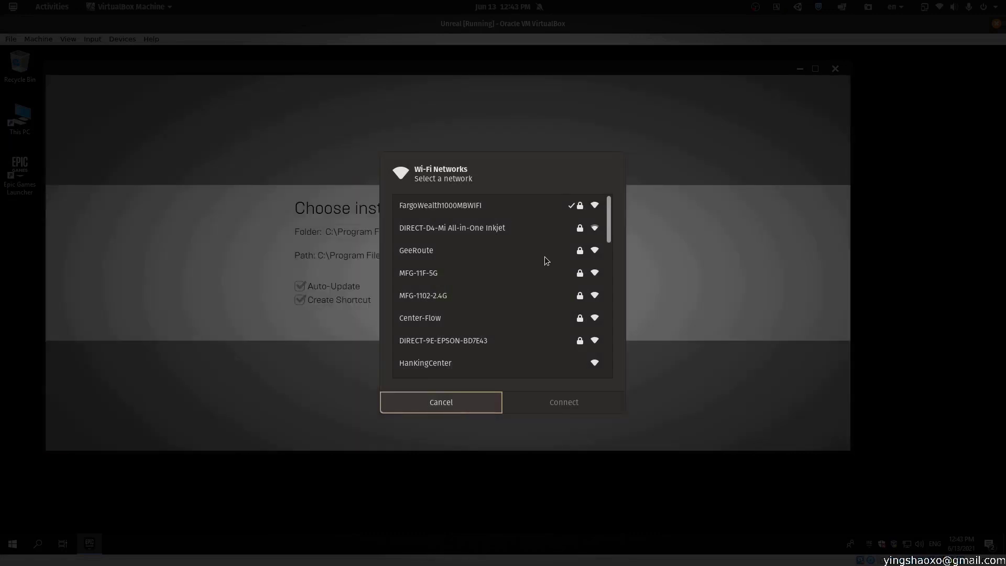
{"action": "left_click", "coordinate": [471, 401]}
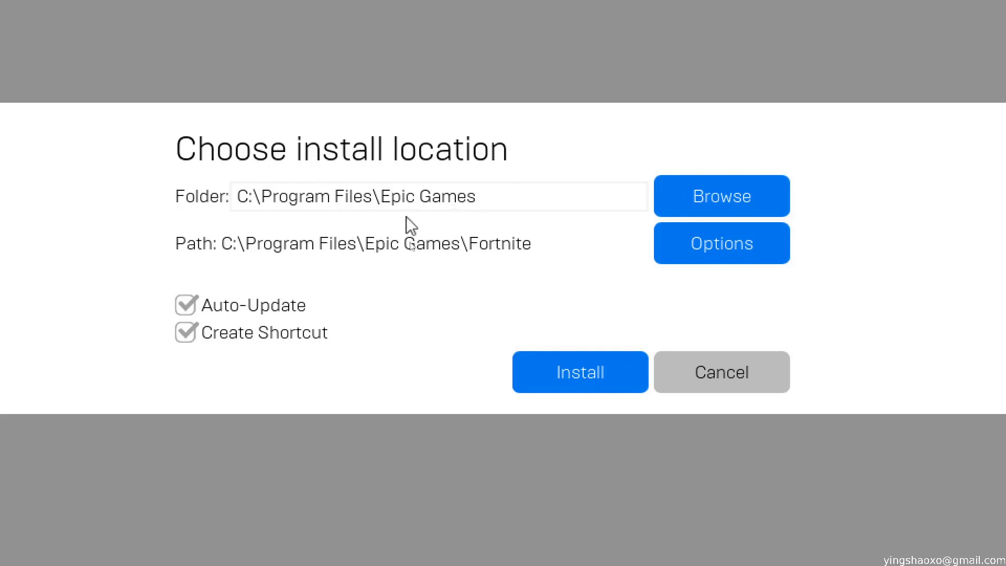
Turn off Auto-Update in the Fortnite install options and leave the install location dialog.
{"action": "left_click", "coordinate": [292, 314]}
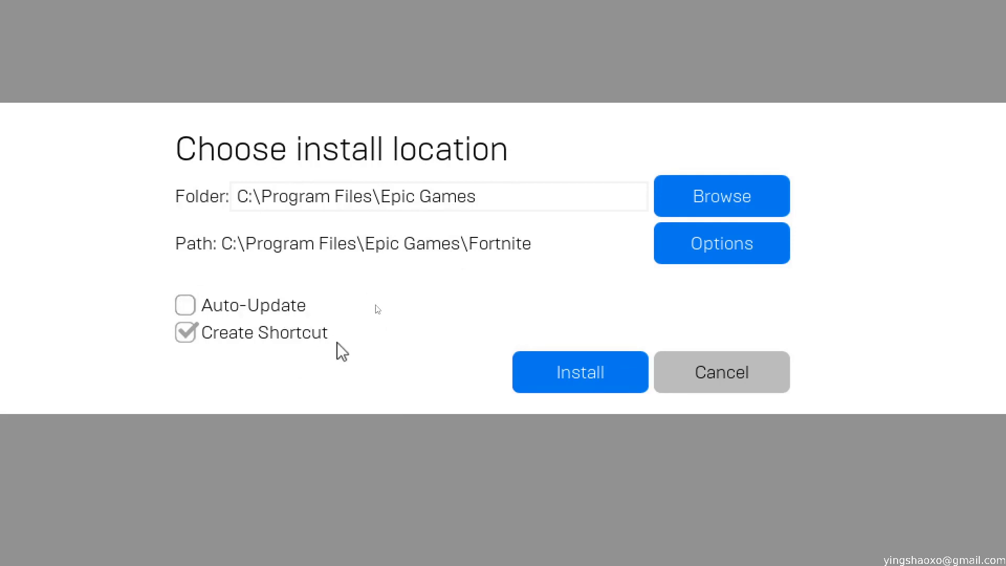
{"action": "left_click", "coordinate": [586, 363]}
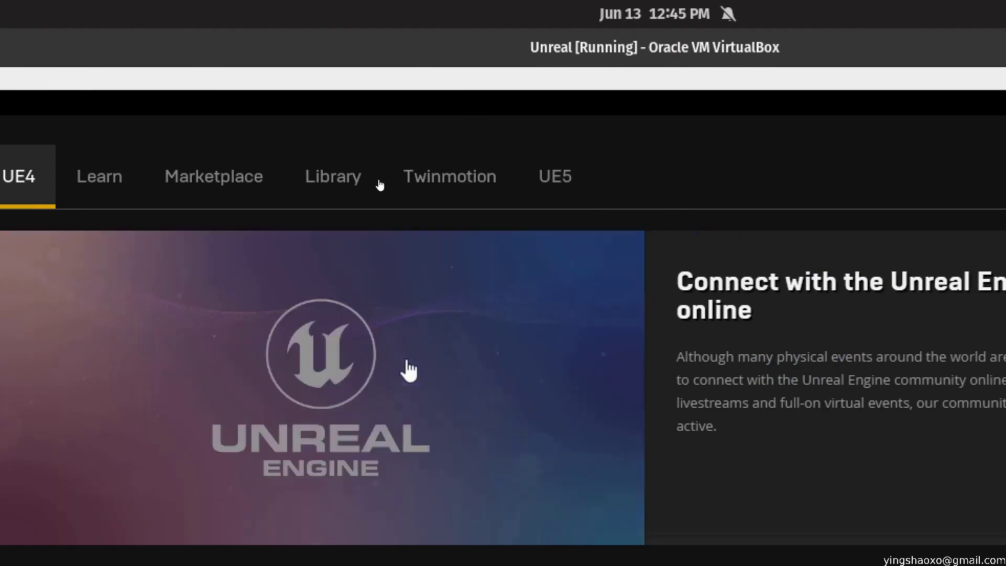
Request installation of engine version 5.0.0 Early Access 1 from the Unreal Engine Library and accept the End User License Agreement.
{"action": "left_click", "coordinate": [555, 176]}
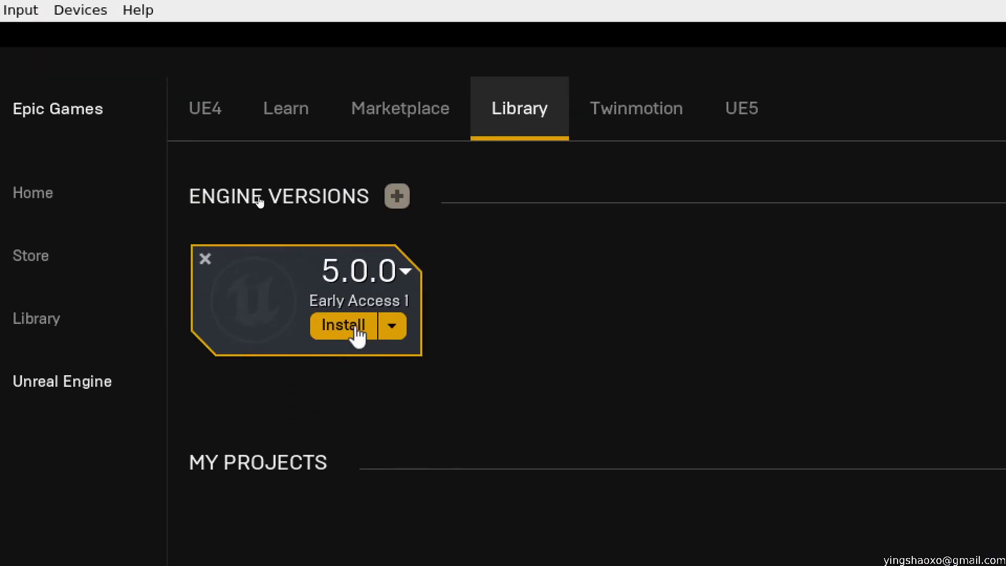
{"action": "left_click", "coordinate": [354, 336]}
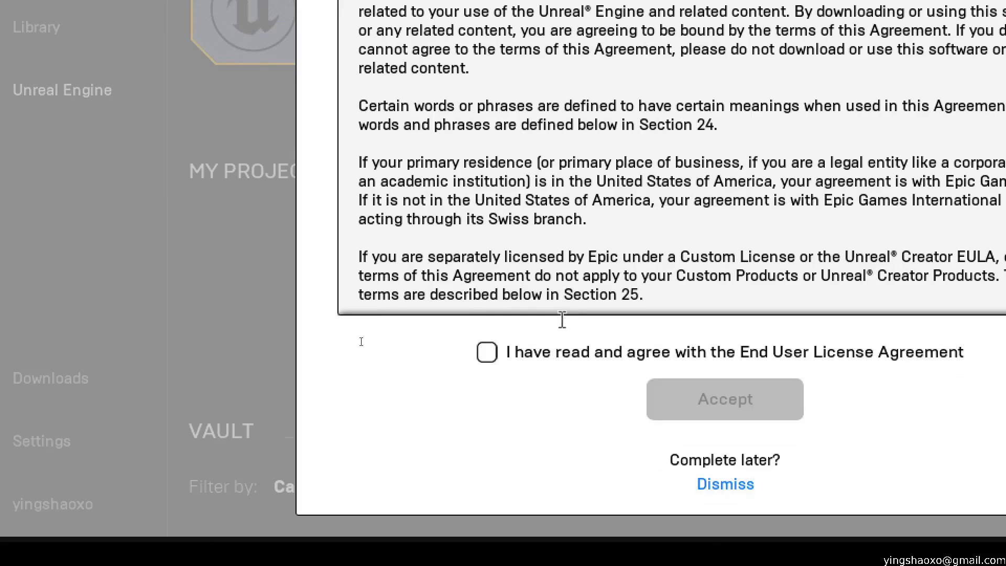
{"action": "left_click", "coordinate": [302, 352]}
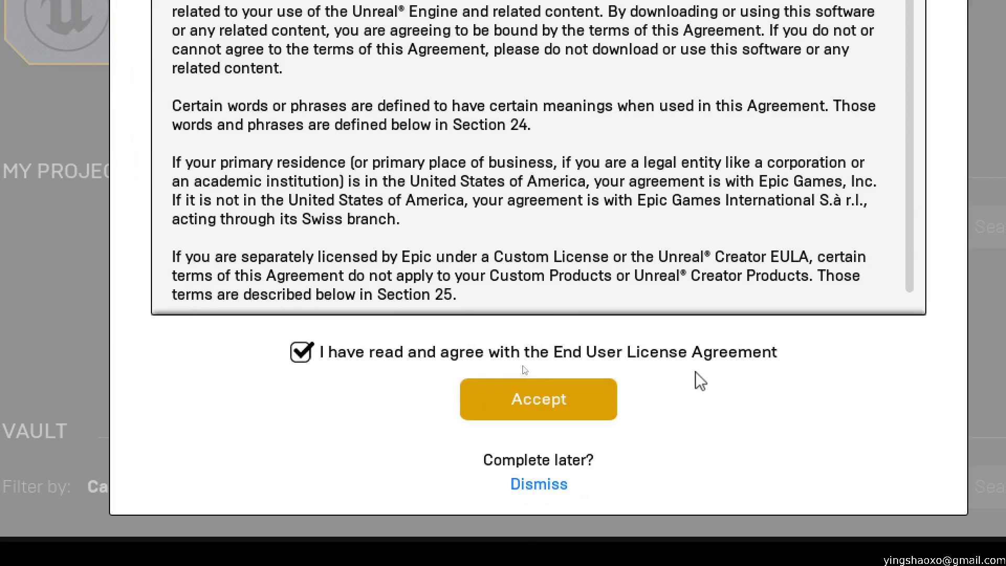
{"action": "left_click", "coordinate": [537, 414]}
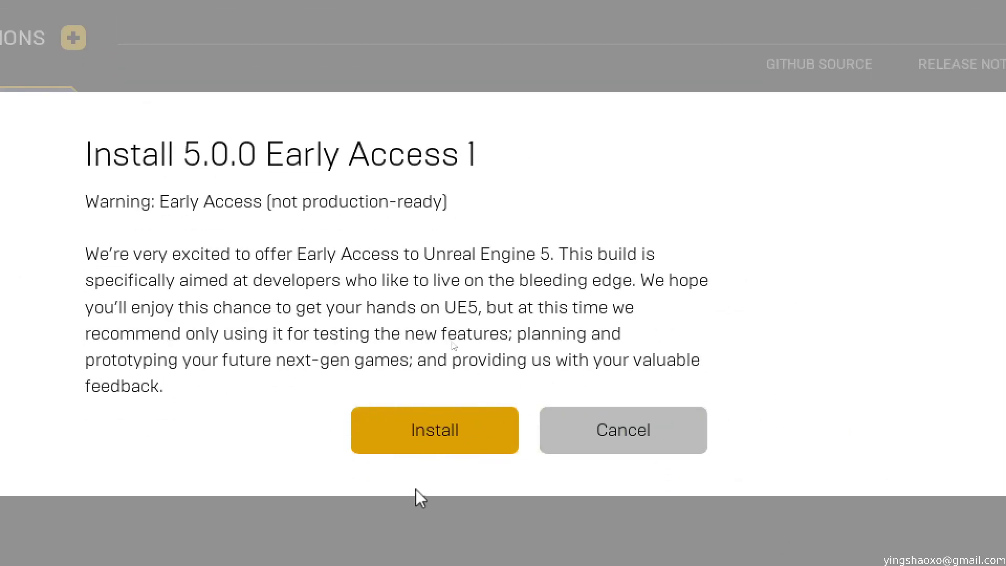
Start installing Unreal Engine 5.0.0 Early Access 1 to C:\Program Files\Epic Games with a shortcut, and open the downloads list.
{"action": "left_click", "coordinate": [436, 433]}
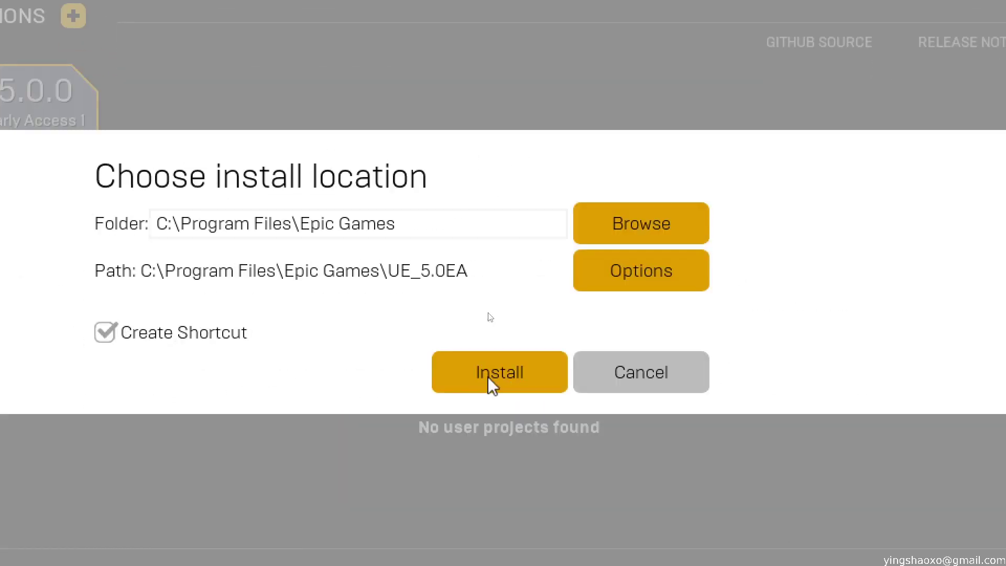
{"action": "left_click", "coordinate": [488, 379]}
{"action": "left_click", "coordinate": [364, 490]}
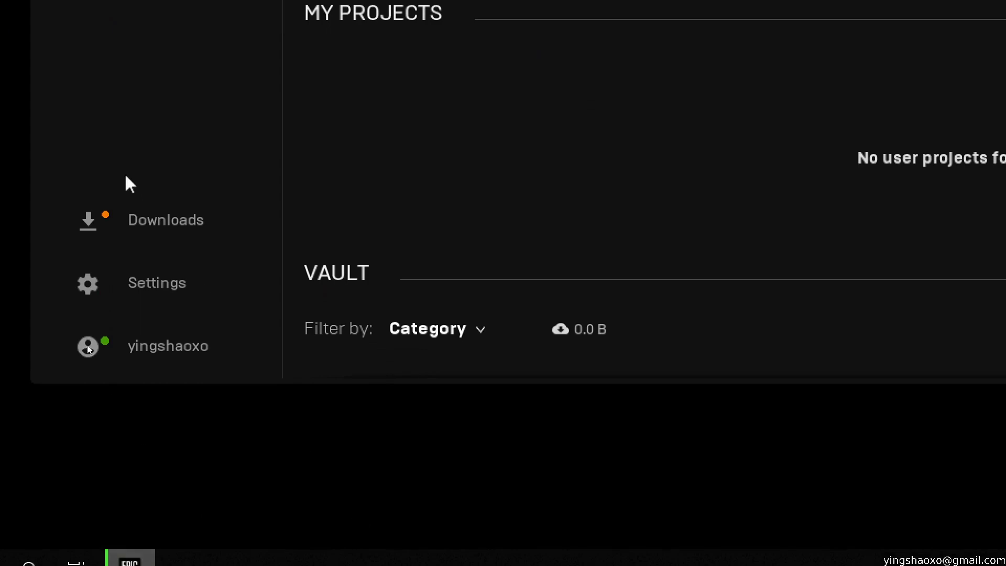
{"action": "left_click", "coordinate": [152, 220]}
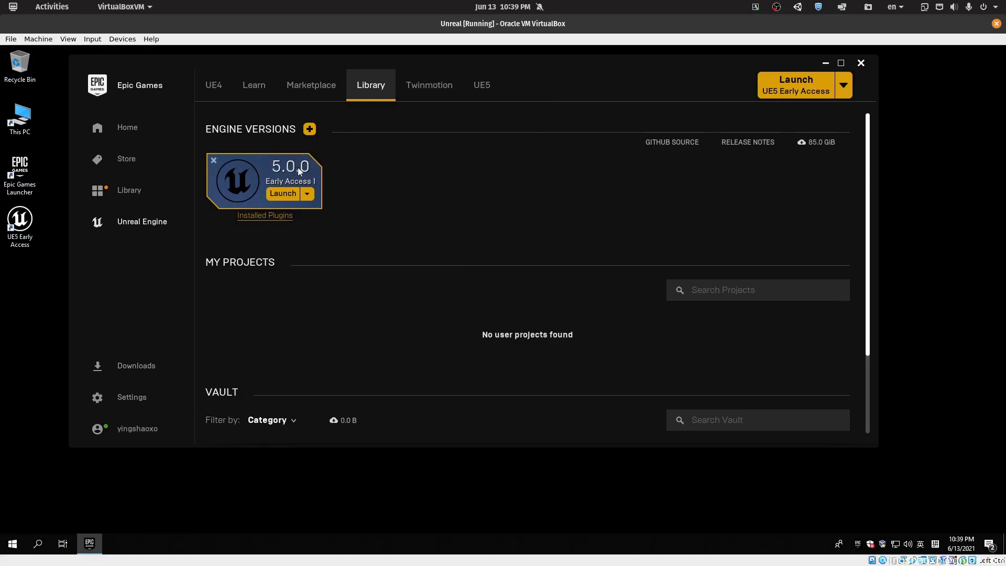
Launch Unreal Engine 5.0.0 Early Access 1 and start downloading and installing the requested .NET Framework 3.5 feature.
{"action": "left_click", "coordinate": [279, 193]}
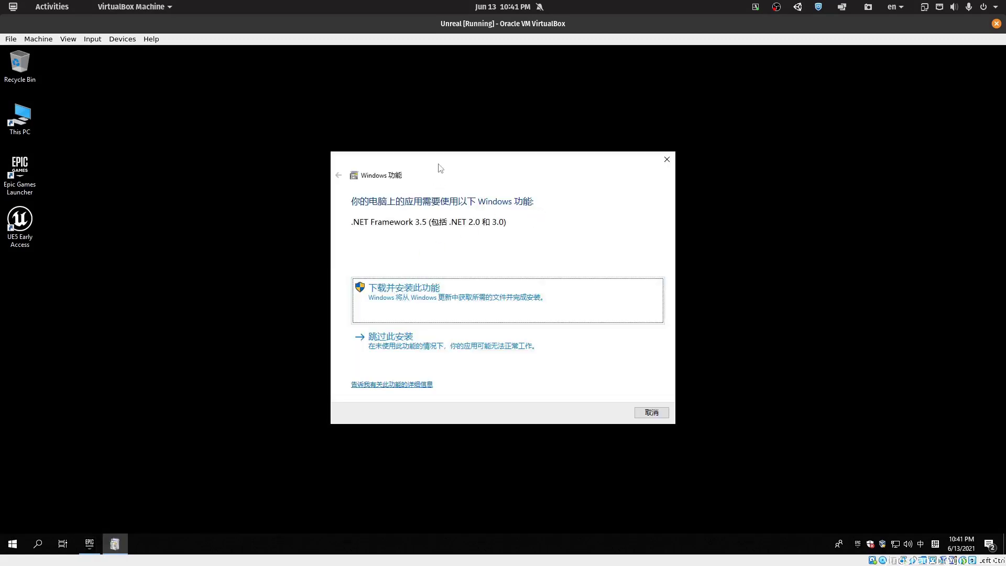
{"action": "left_click_drag", "start_coordinate": [439, 168], "coordinate": [329, 157]}
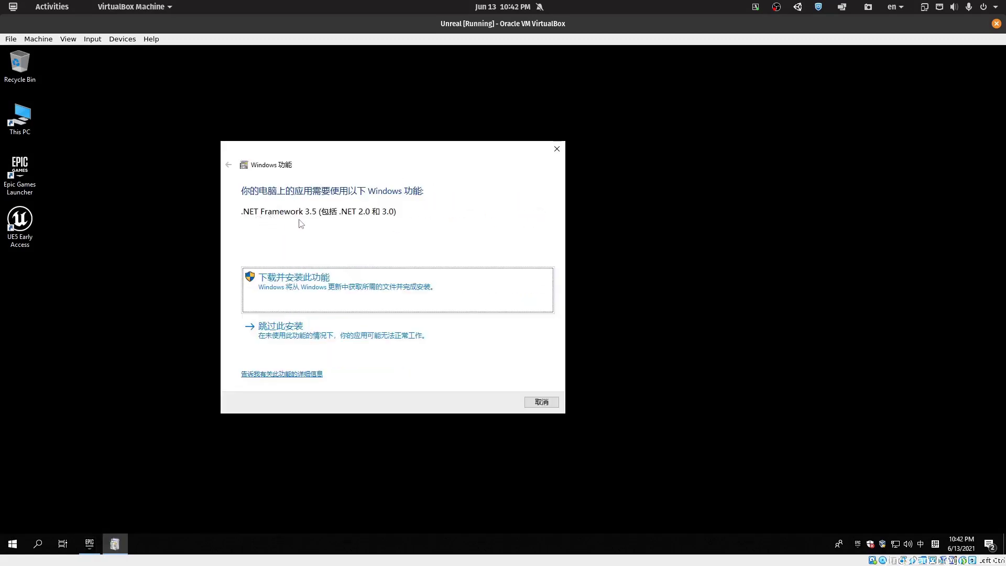
{"action": "left_click", "coordinate": [336, 281]}
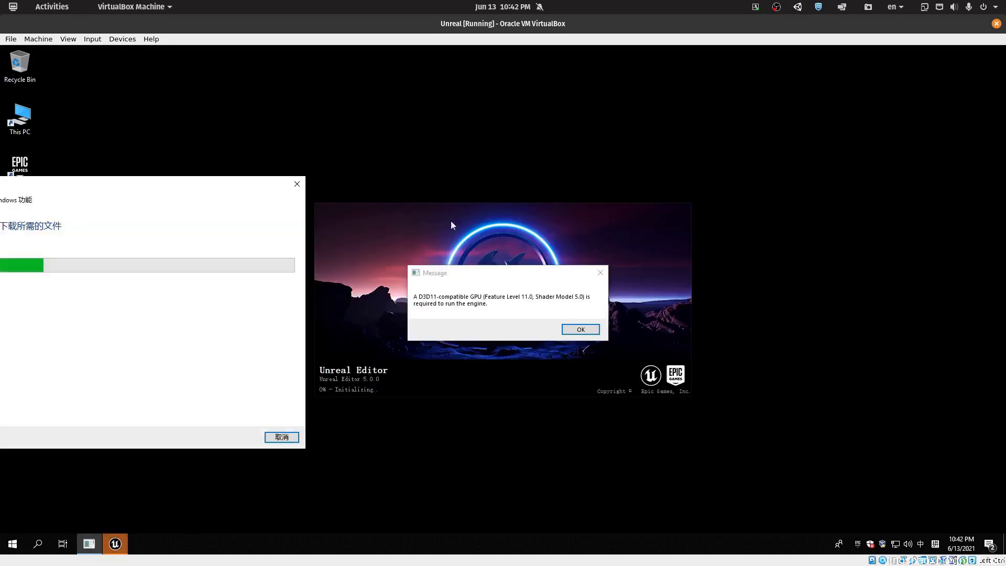
Move the Unreal Editor startup message off the splash screen, read its GPU requirement, and dismiss it.
{"action": "left_click_drag", "start_coordinate": [489, 279], "coordinate": [275, 208]}
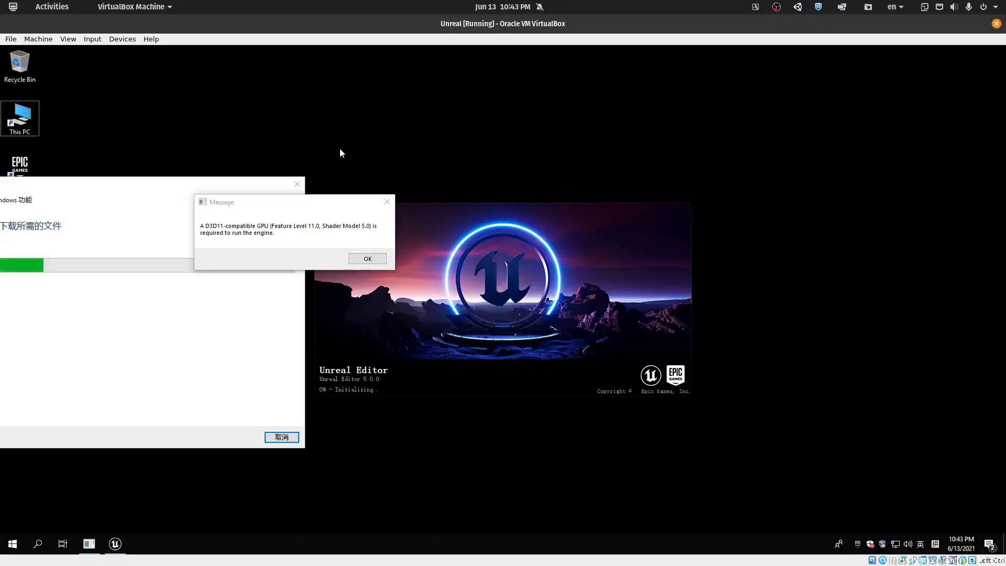
{"action": "key", "text": "alt+Tab"}
{"action": "key", "text": "alt+Tab"}
{"action": "left_click_drag", "start_coordinate": [237, 204], "coordinate": [277, 169]}
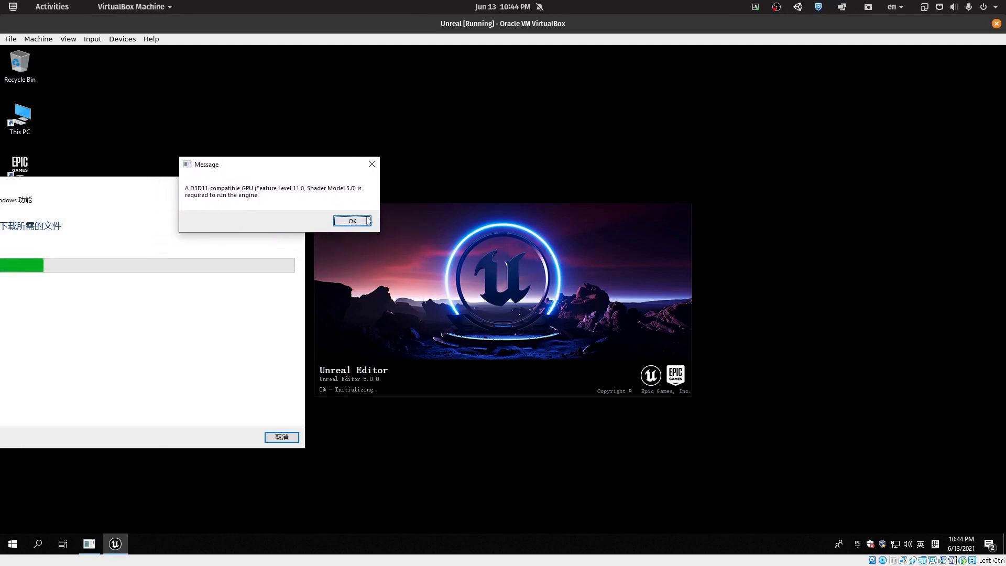
{"action": "left_click", "coordinate": [353, 221]}
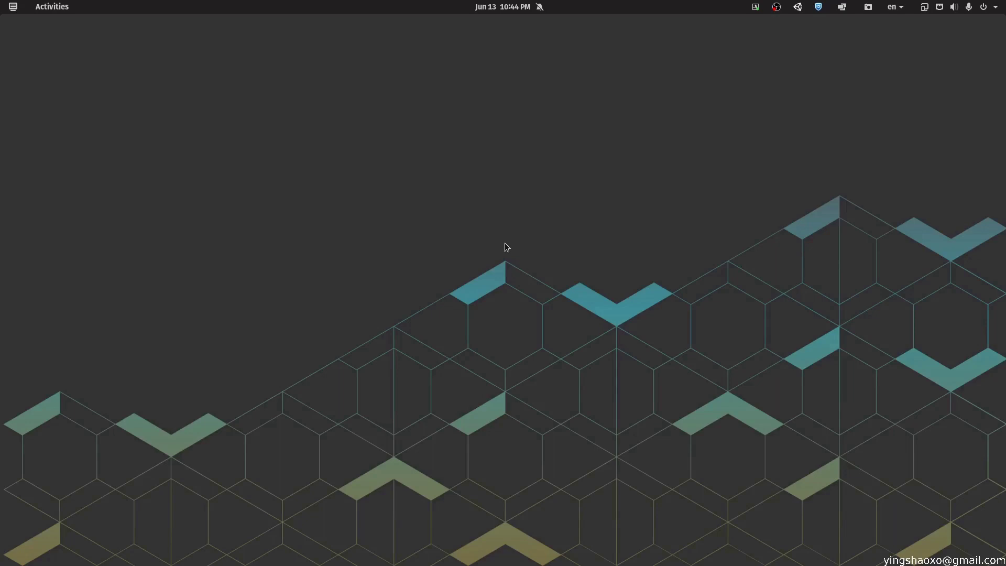
Switch to VirtualBox Manager to show the running Unreal virtual machine, and dismiss the launcher's project file association prompt.
{"action": "key", "text": "alt+Tab"}
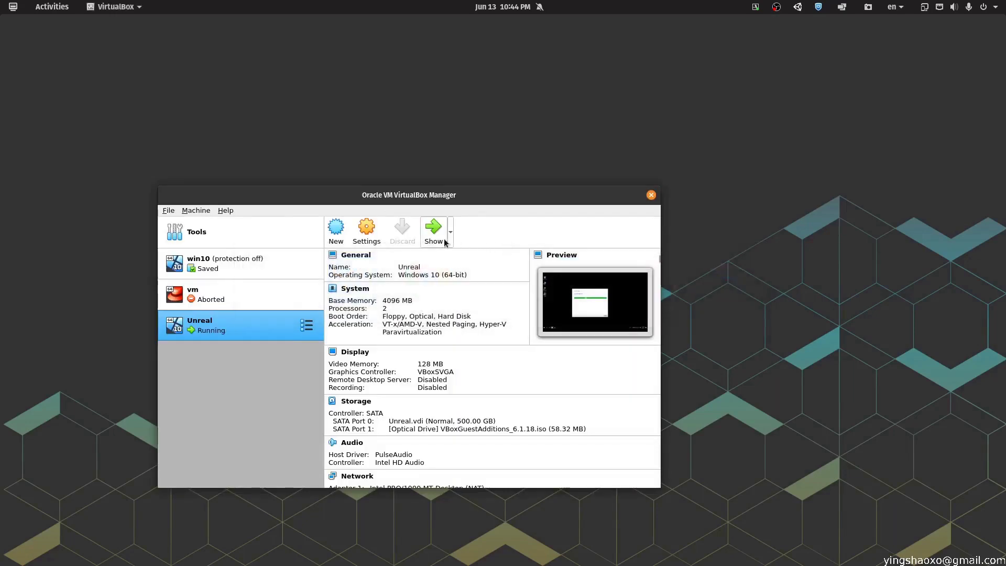
{"action": "left_click", "coordinate": [435, 233]}
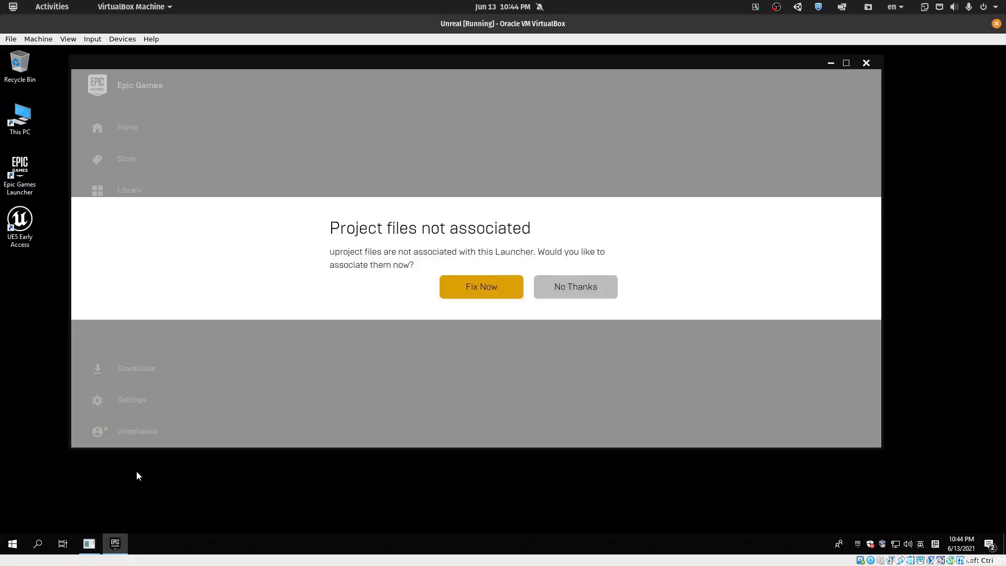
{"action": "key", "text": "Escape"}
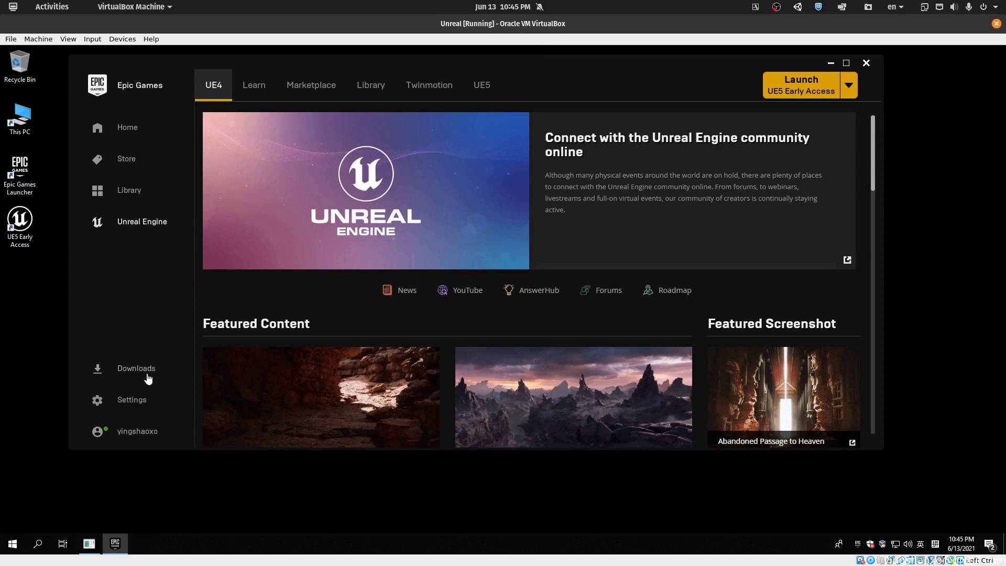
View the Epic Games Launcher's language and preference settings, and return to the Unreal Engine page.
{"action": "left_click", "coordinate": [155, 397]}
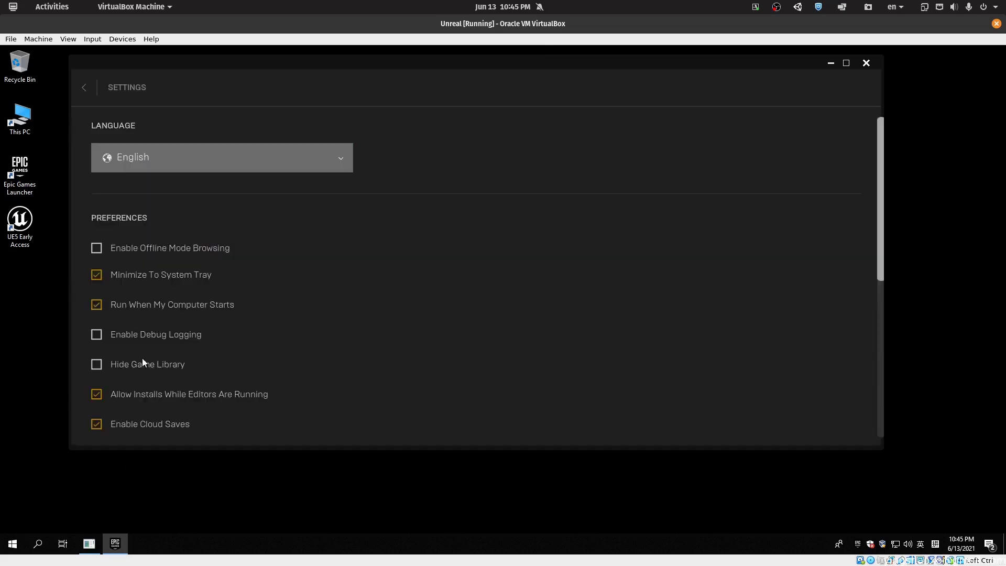
{"action": "left_click", "coordinate": [81, 87]}
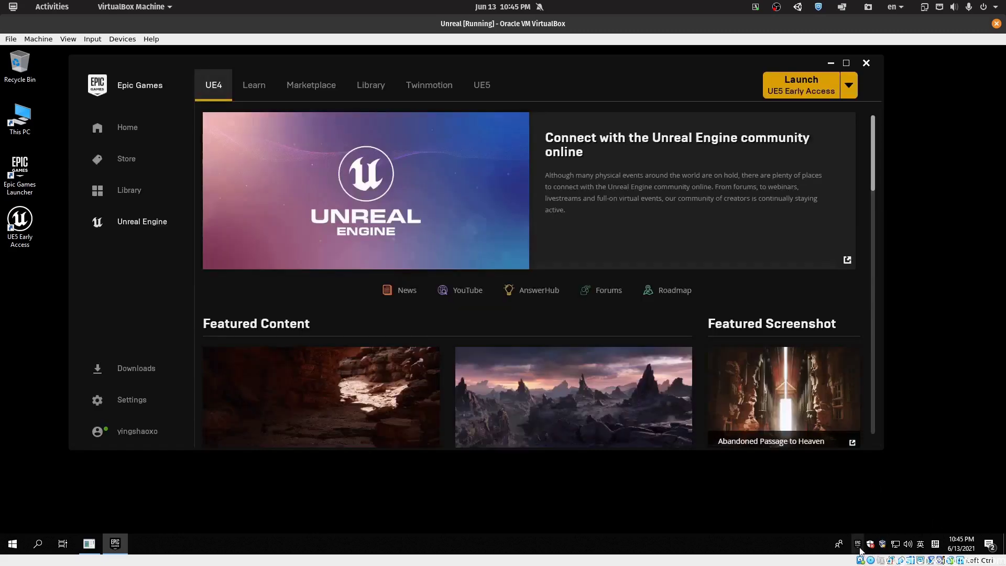
{"action": "left_click", "coordinate": [136, 368]}
{"action": "left_click", "coordinate": [649, 313]}
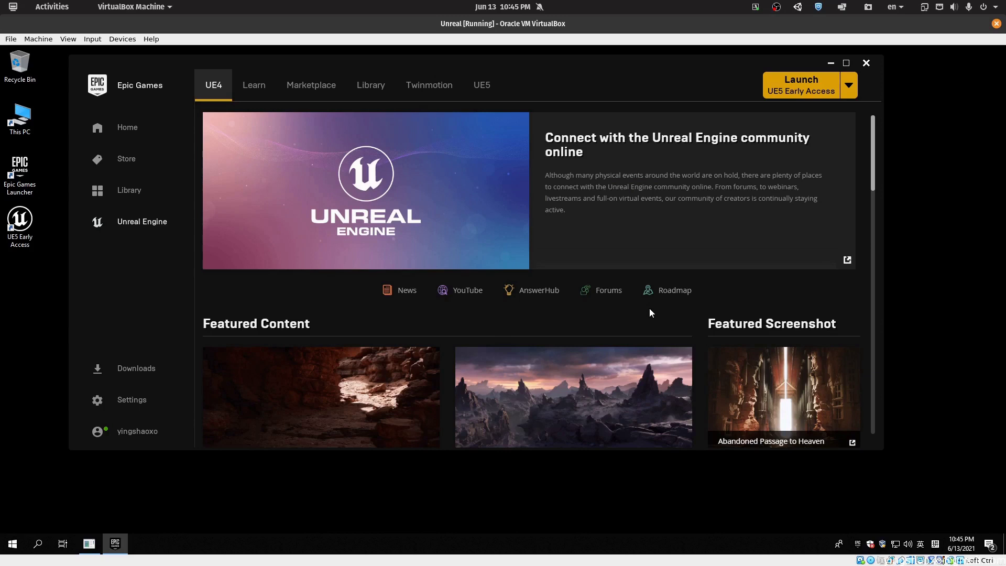